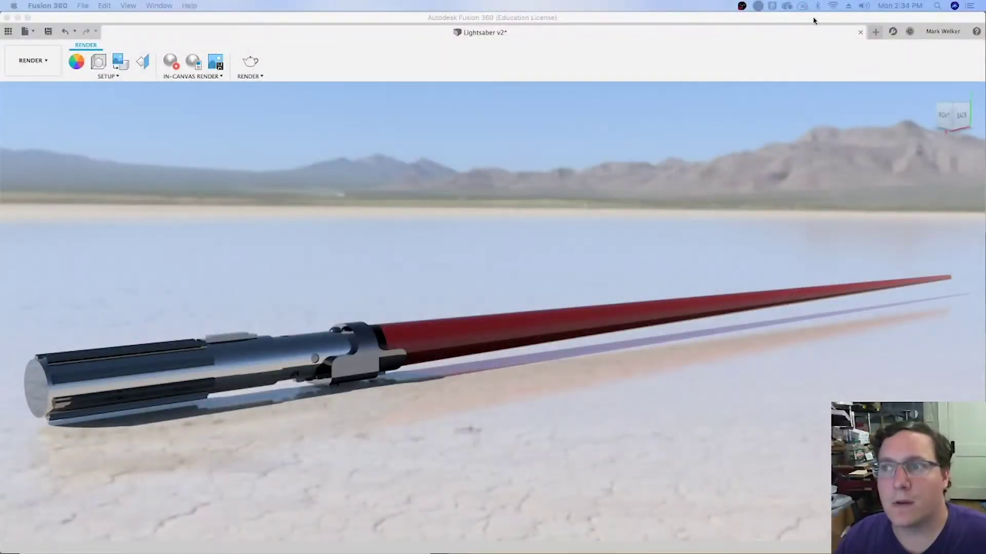
# Open a new empty design tab beside the finished lightsaber render.
pyautogui.click(876, 32)
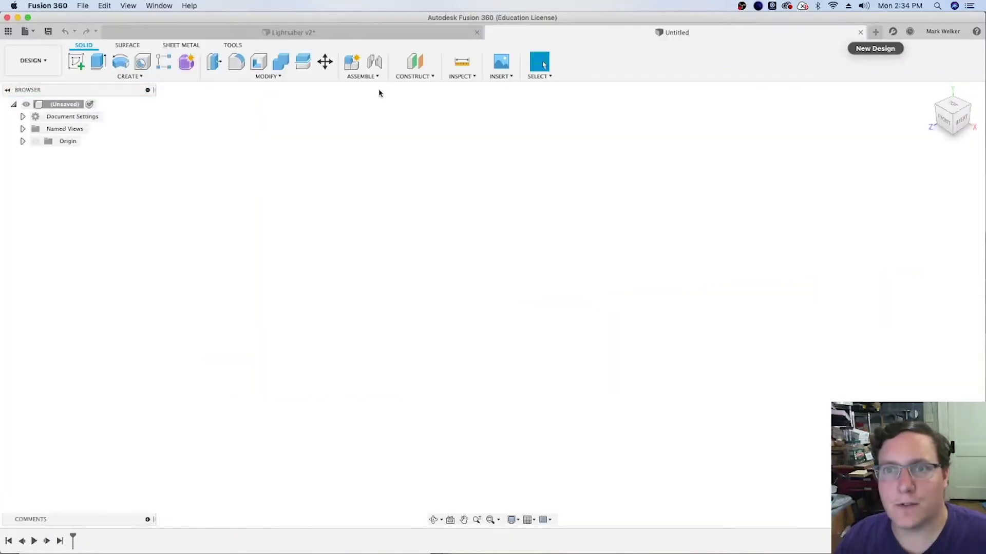
# Sketch a 1-inch centre-diameter circle at the origin on an origin plane.
pyautogui.click(76, 64)
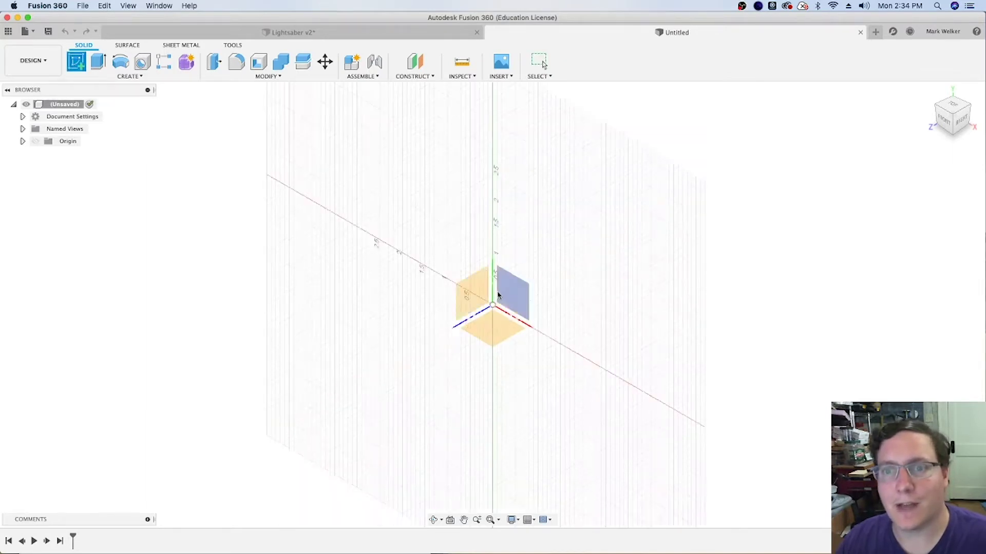
pyautogui.click(473, 297)
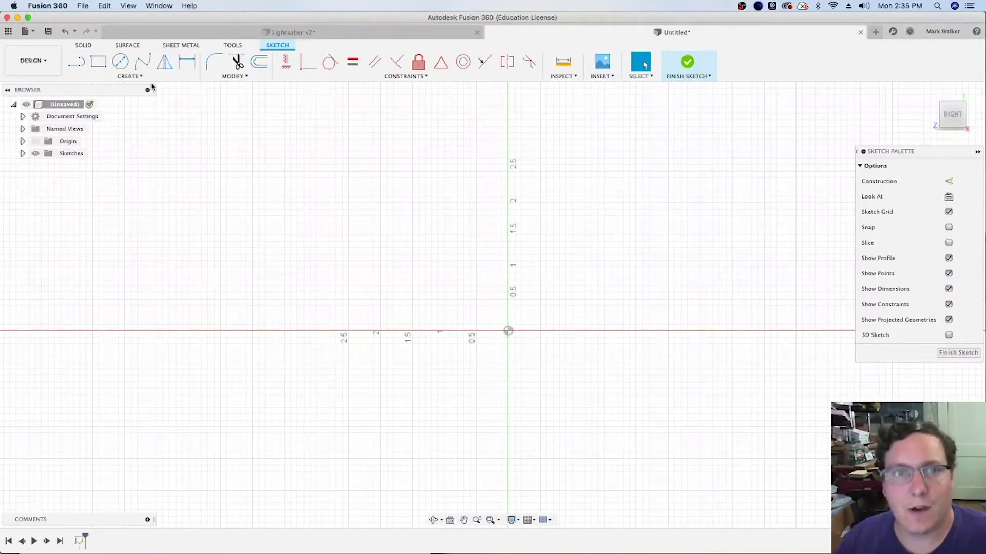
pyautogui.click(121, 62)
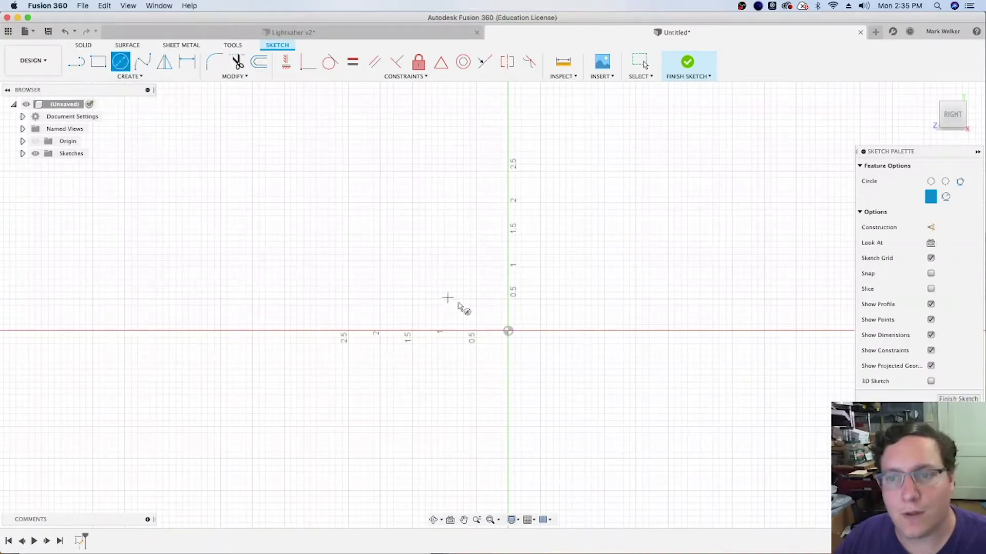
pyautogui.click(508, 332)
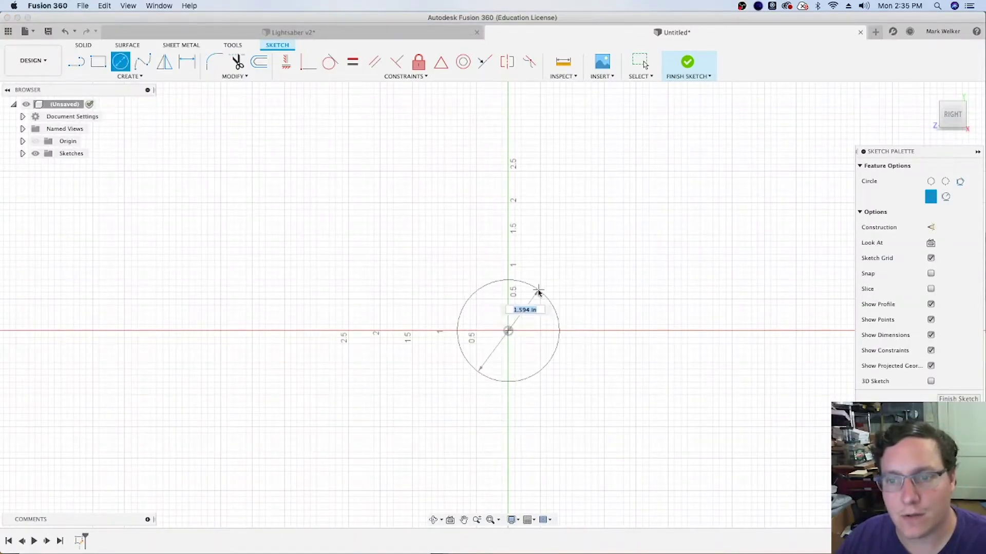
pyautogui.write('1')
pyautogui.press('Return')
pyautogui.press('Escape')
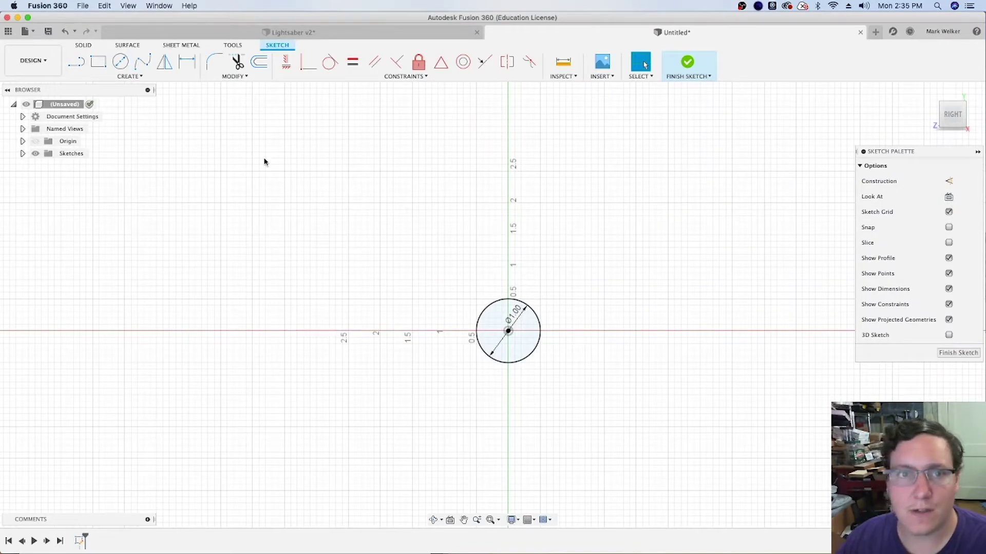
# Draw an eight-sided circumscribed construction polygon centred on the circle.
pyautogui.click(122, 78)
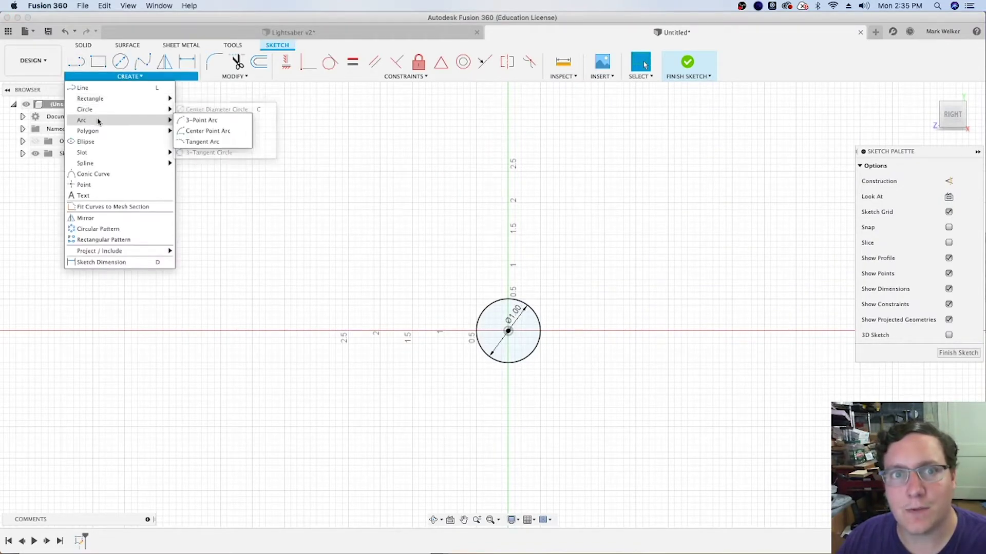
pyautogui.moveTo(88, 131)
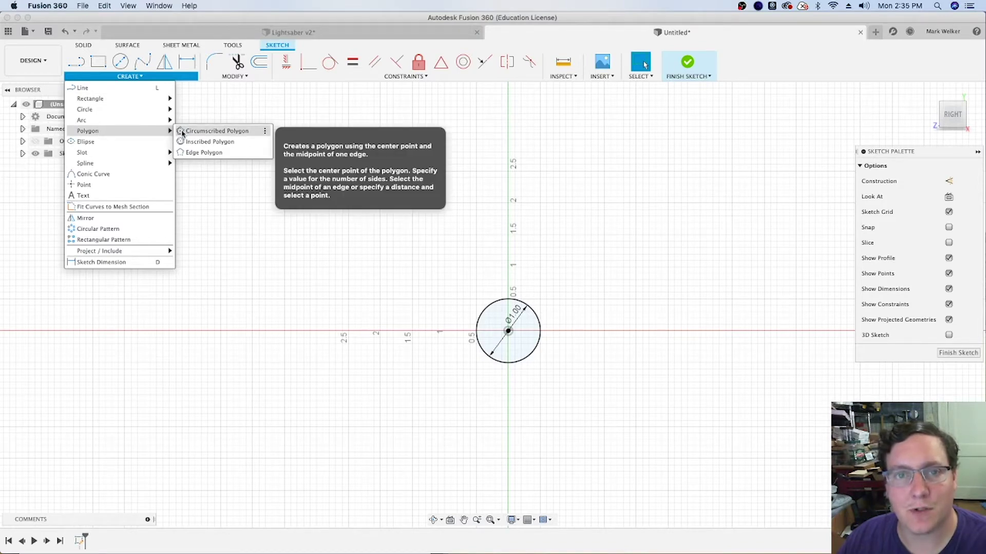
pyautogui.click(182, 133)
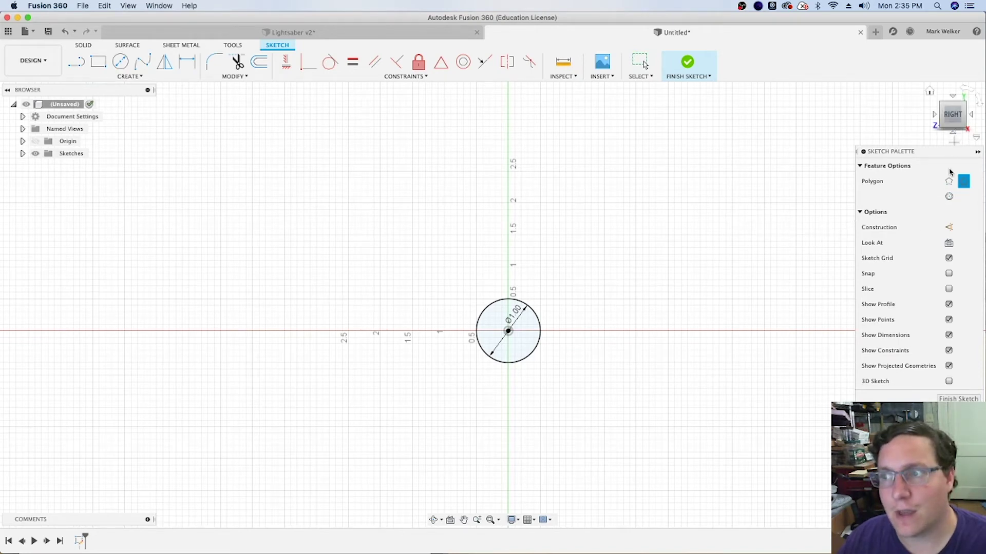
pyautogui.click(948, 227)
pyautogui.scroll(2, 522, 341)
pyautogui.scroll(3, 528, 334)
pyautogui.scroll(1, 493, 336)
pyautogui.click(478, 325)
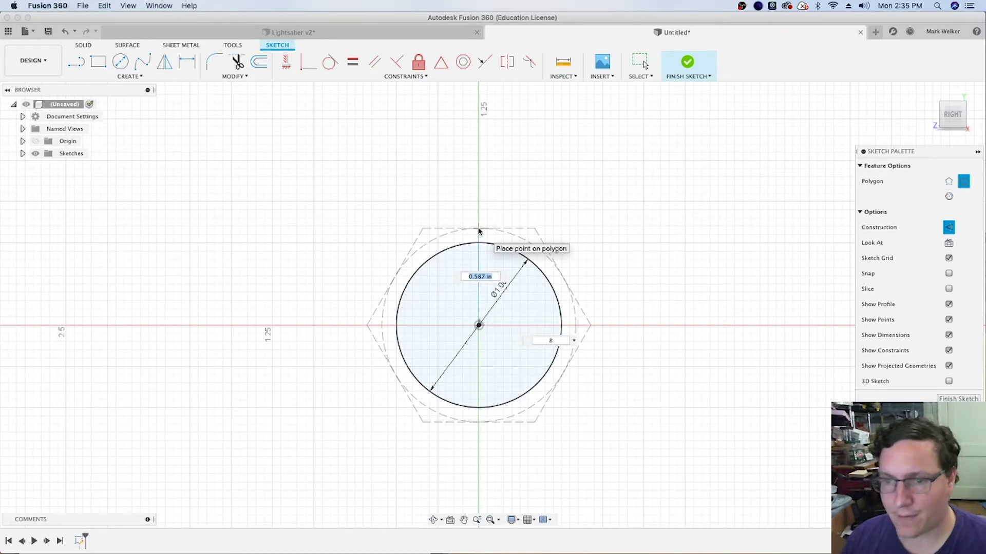
pyautogui.write('8')
pyautogui.click(478, 231)
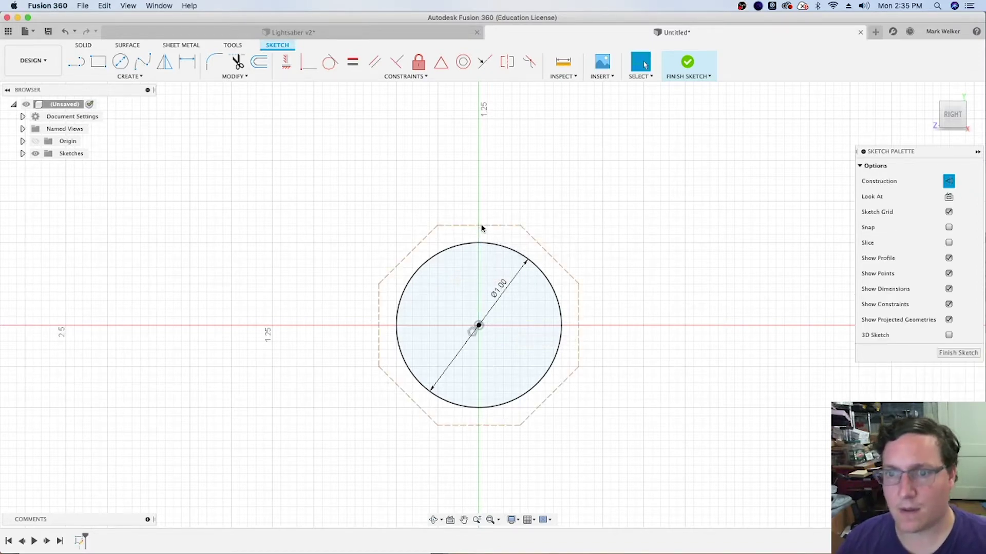
# Dimension the octagon's top edge 0.54 inch from the centre.
pyautogui.press('d')
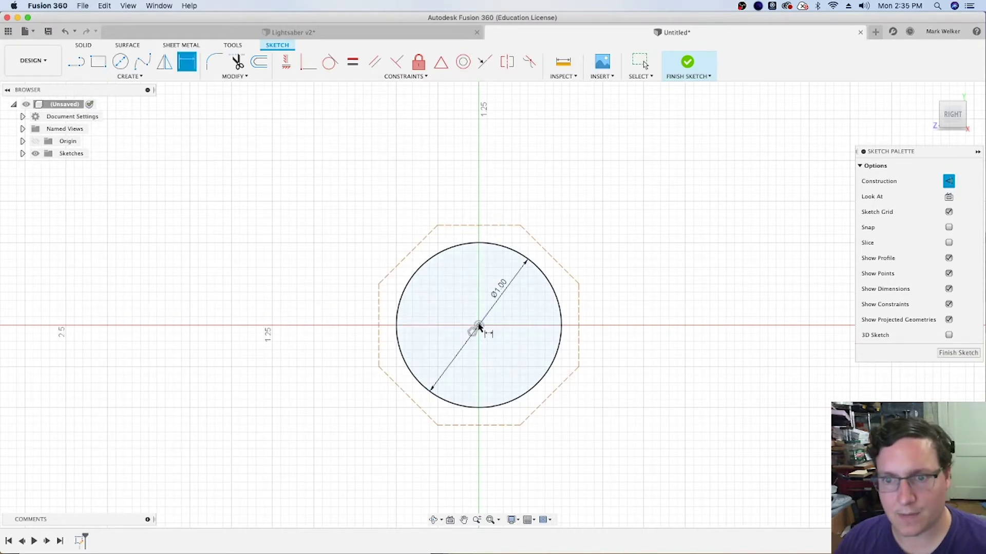
pyautogui.click(478, 230)
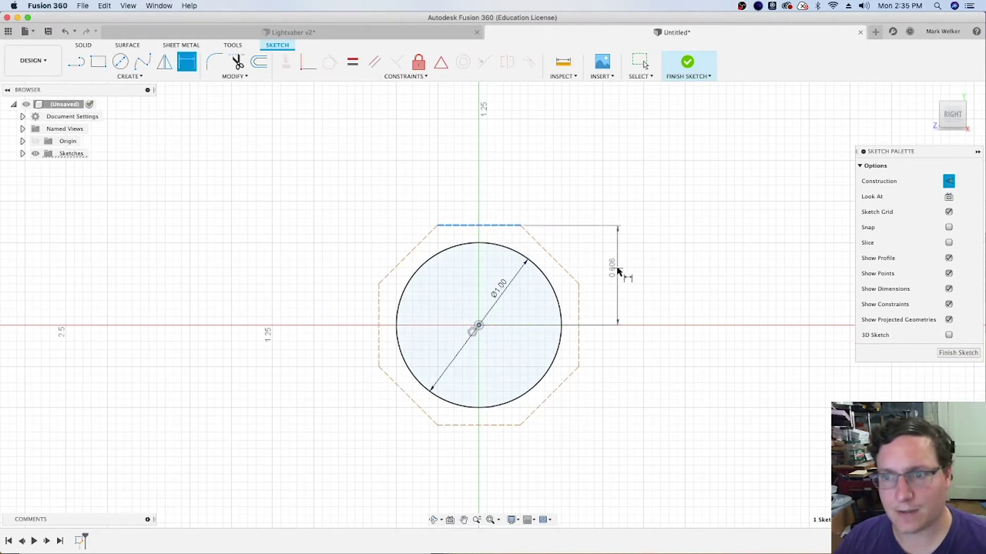
pyautogui.click(621, 269)
pyautogui.write('.54')
pyautogui.press('Return')
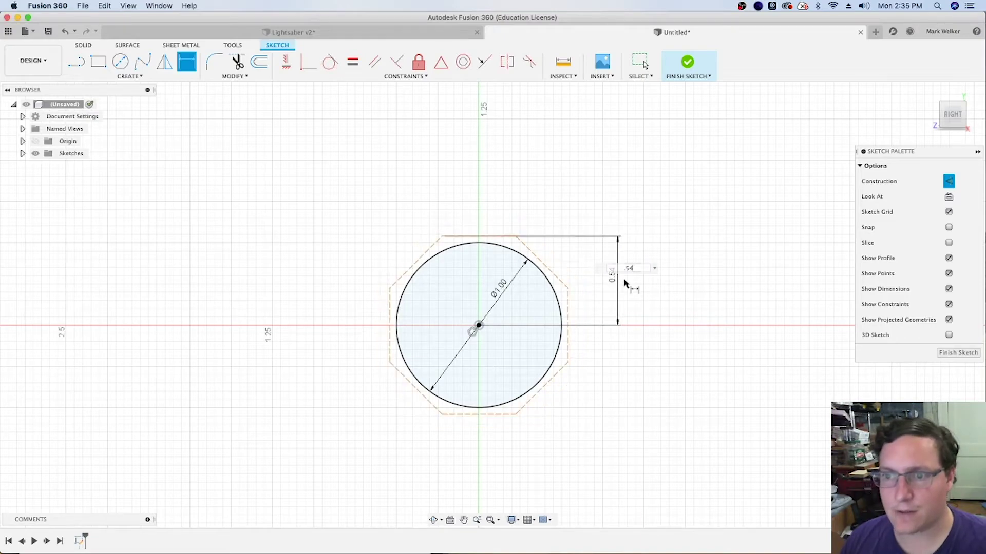
pyautogui.scroll(2, 428, 251)
pyautogui.scroll(2, 427, 251)
pyautogui.scroll(-1, 479, 264)
pyautogui.scroll(-1, 375, 190)
pyautogui.scroll(2, 502, 304)
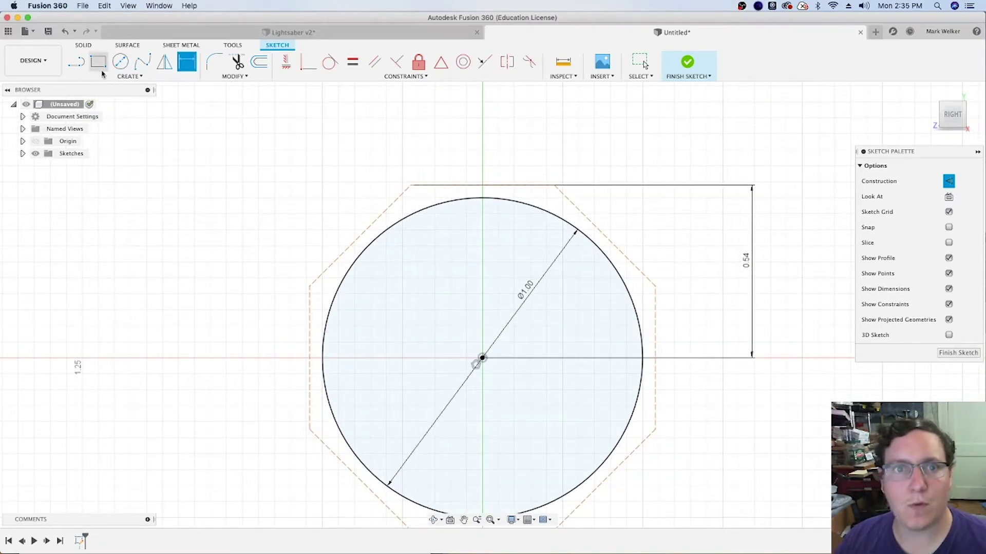
# Apply a Horizontal constraint to the octagon's top edge to lock the octagon.
pyautogui.click(77, 65)
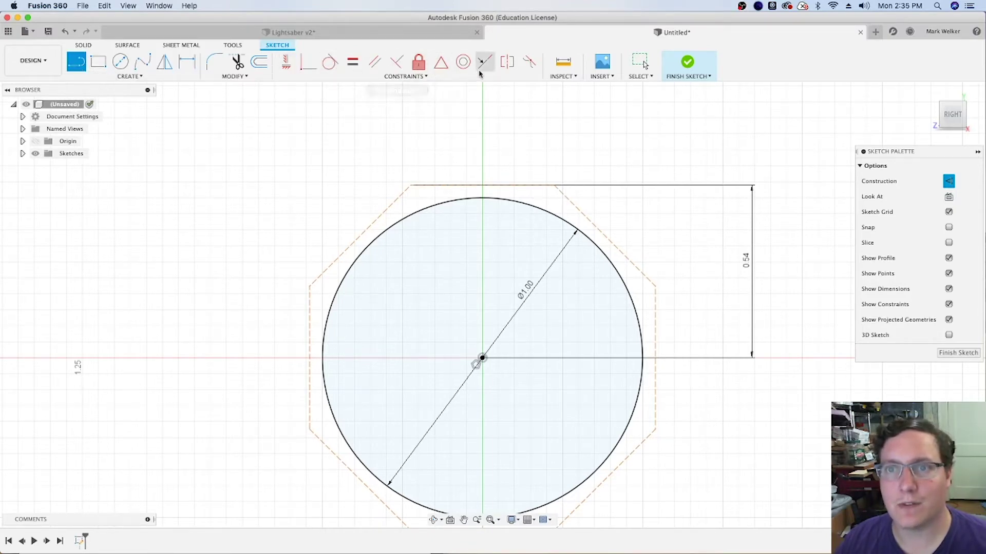
pyautogui.click(286, 65)
pyautogui.click(442, 187)
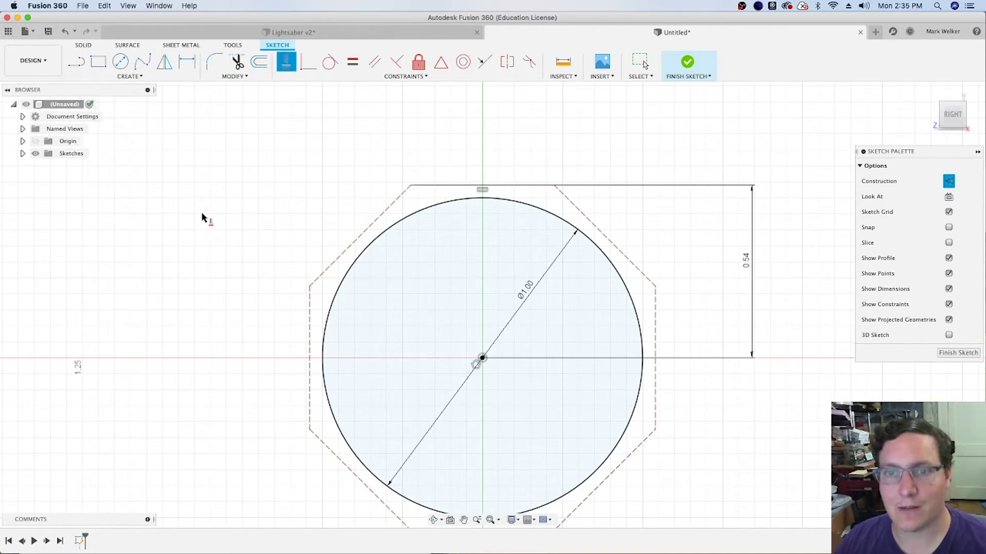
# Draw a stepped line chain from the octagon's top-left corner down onto the circle.
pyautogui.click(75, 64)
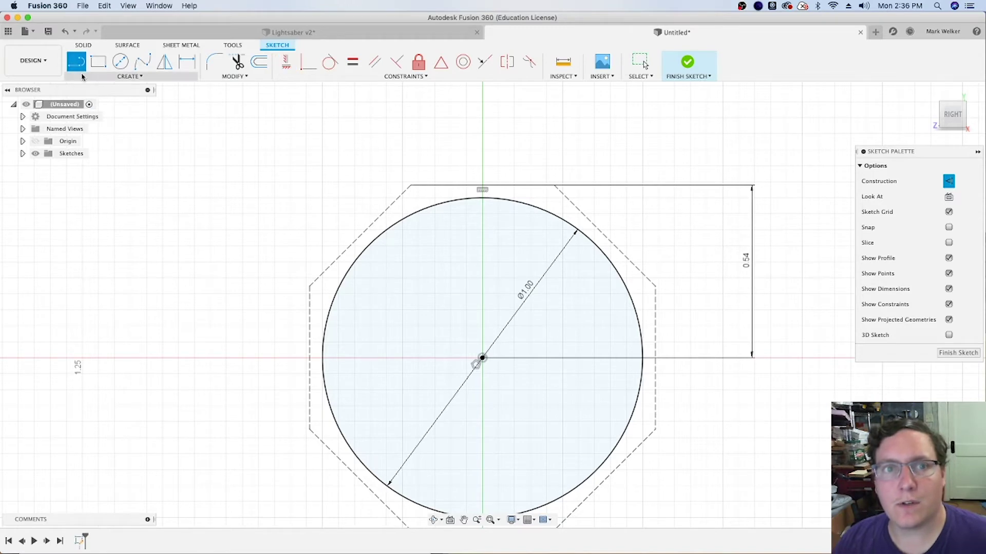
pyautogui.click(390, 192)
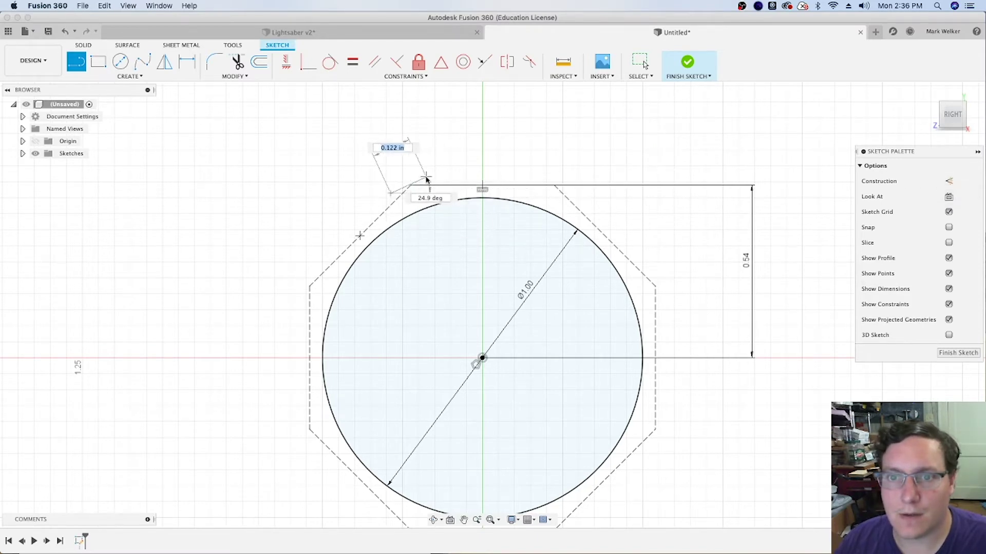
pyautogui.click(408, 186)
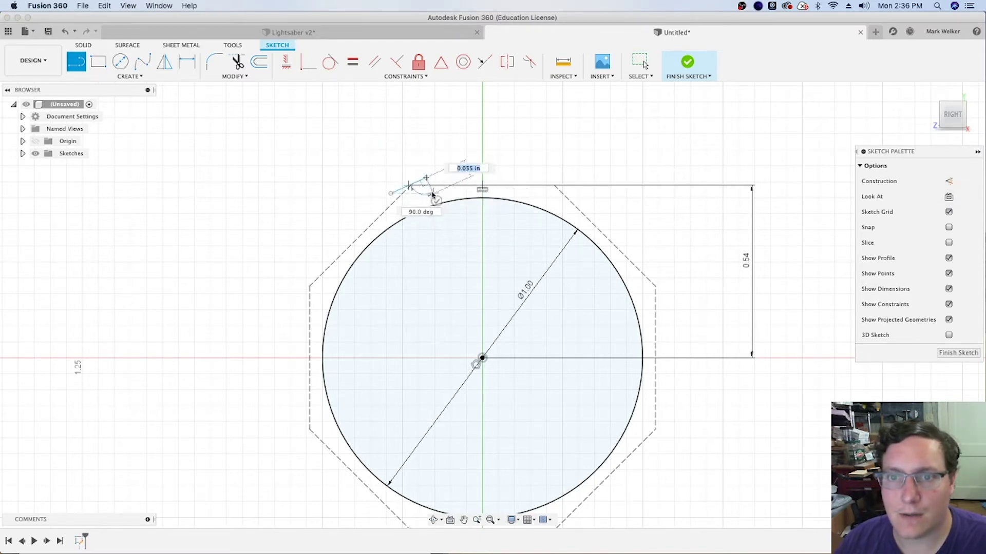
pyautogui.scroll(2, 436, 198)
pyautogui.scroll(2, 434, 194)
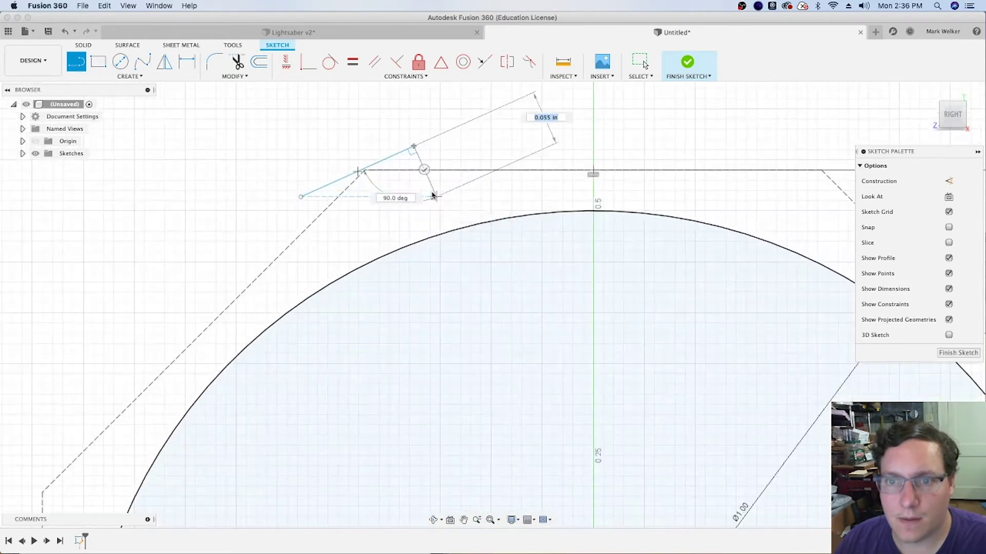
pyautogui.click(439, 207)
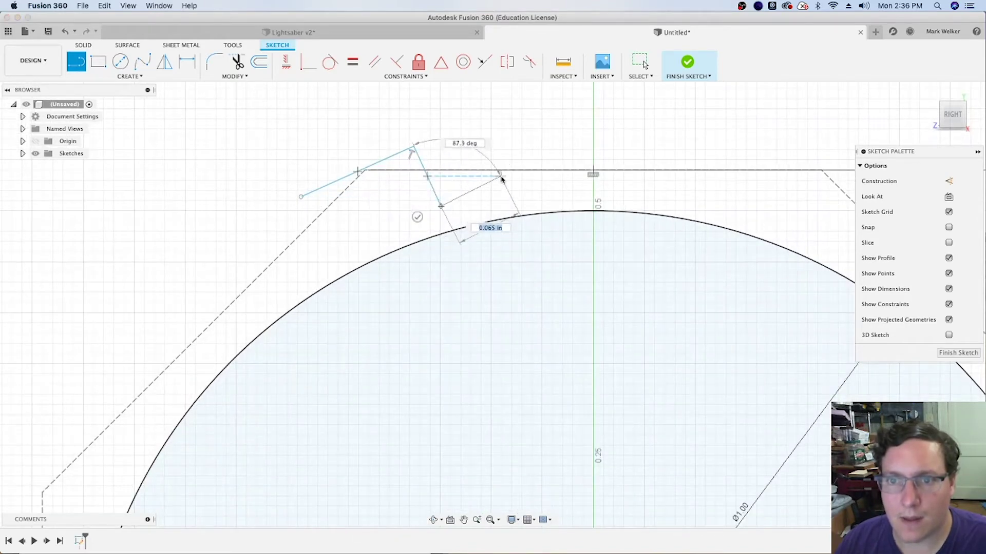
pyautogui.click(520, 170)
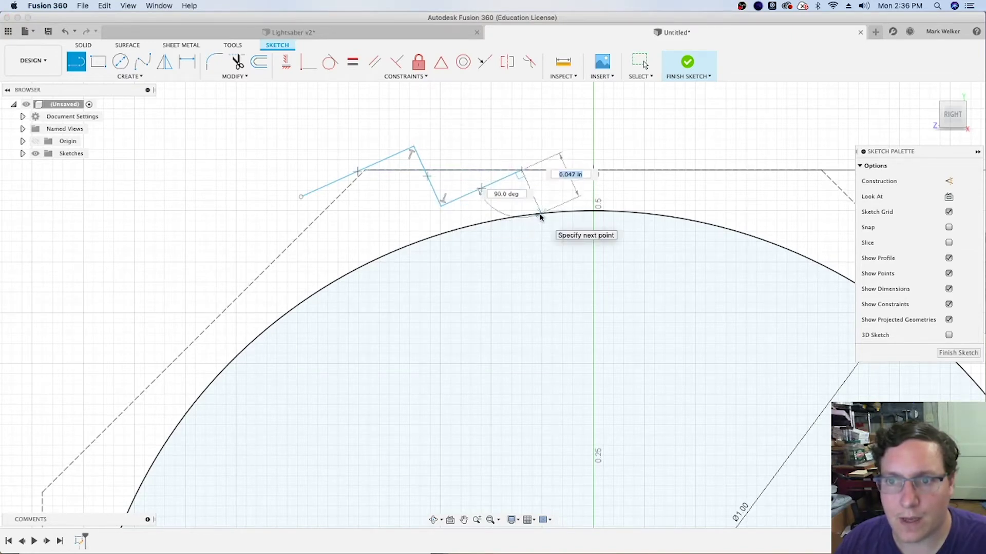
pyautogui.doubleClick(539, 213)
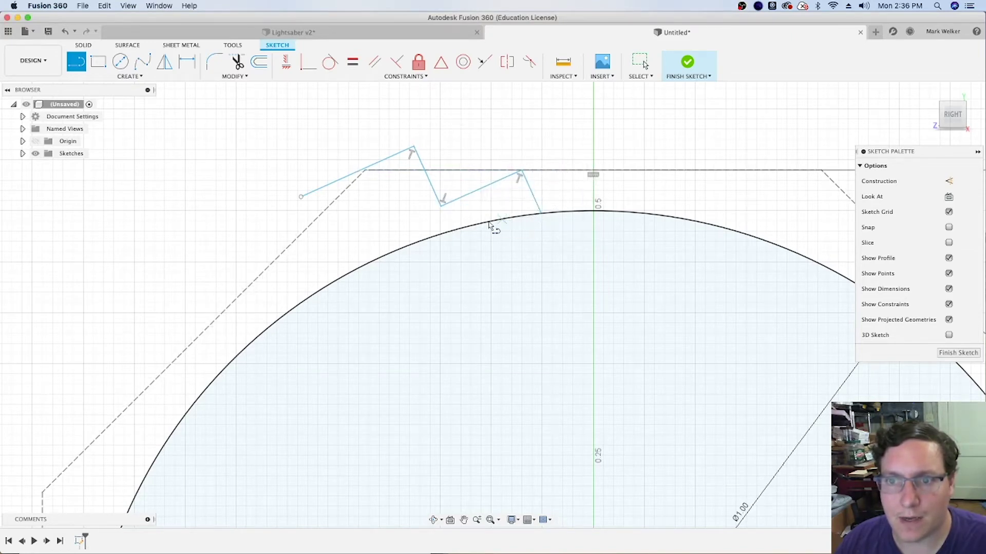
# Draw the zigzag notch along the upper-left slanted edge, ending on the circle.
pyautogui.click(300, 197)
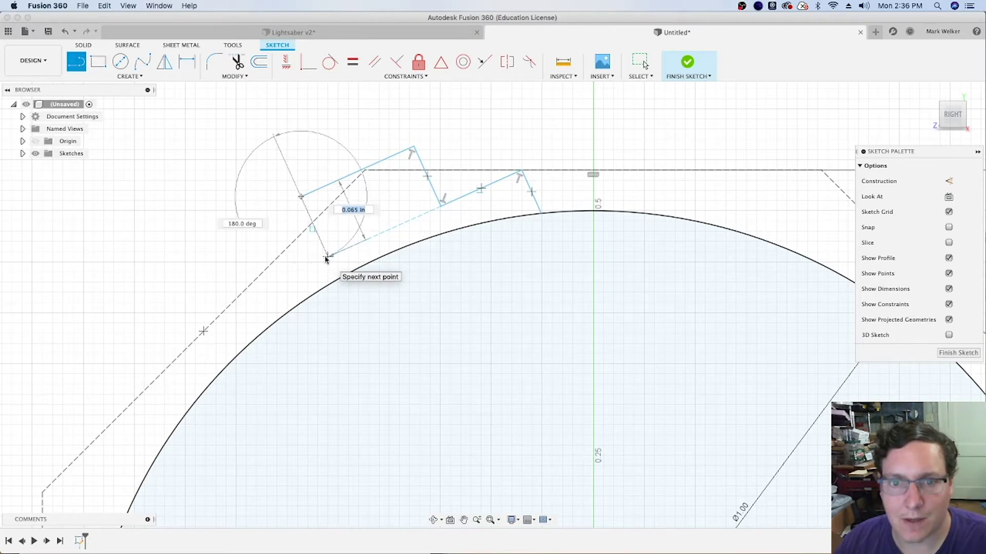
pyautogui.click(327, 257)
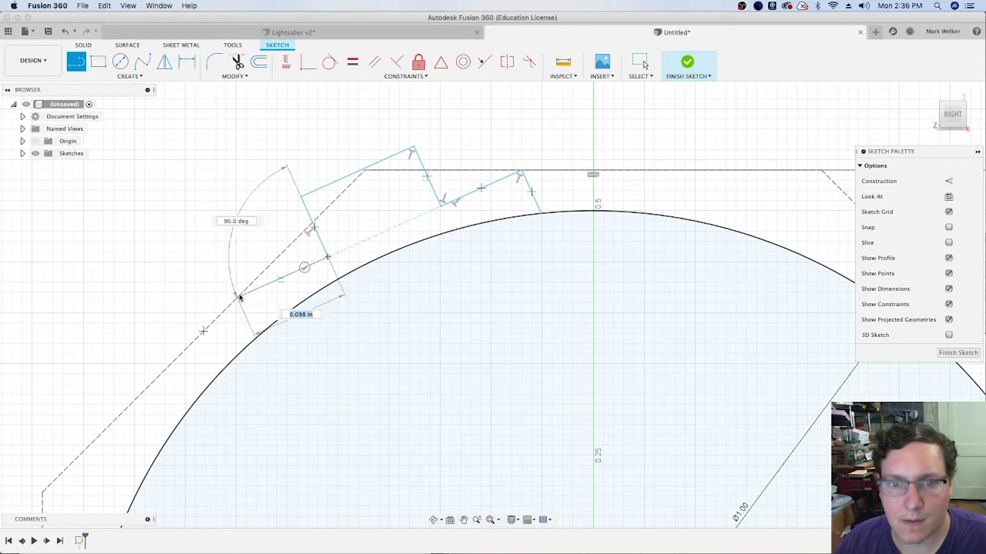
pyautogui.click(239, 296)
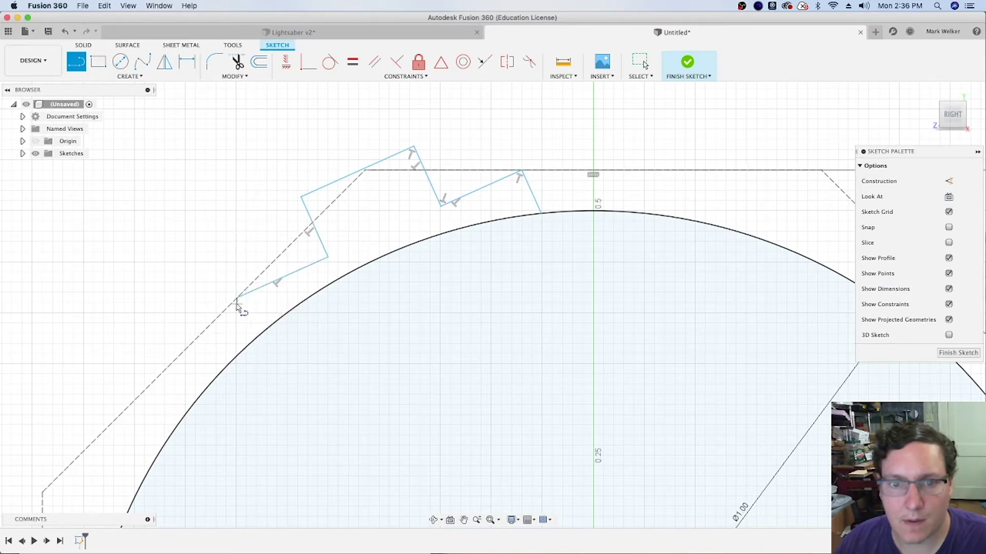
pyautogui.click(254, 340)
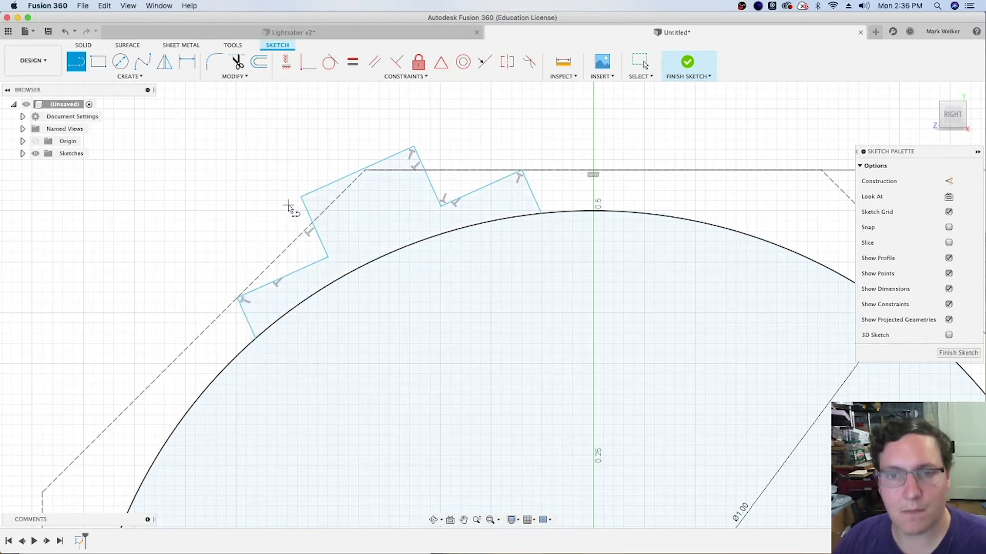
# Make the notch corner point coincident with the octagon edge.
pyautogui.press('d')
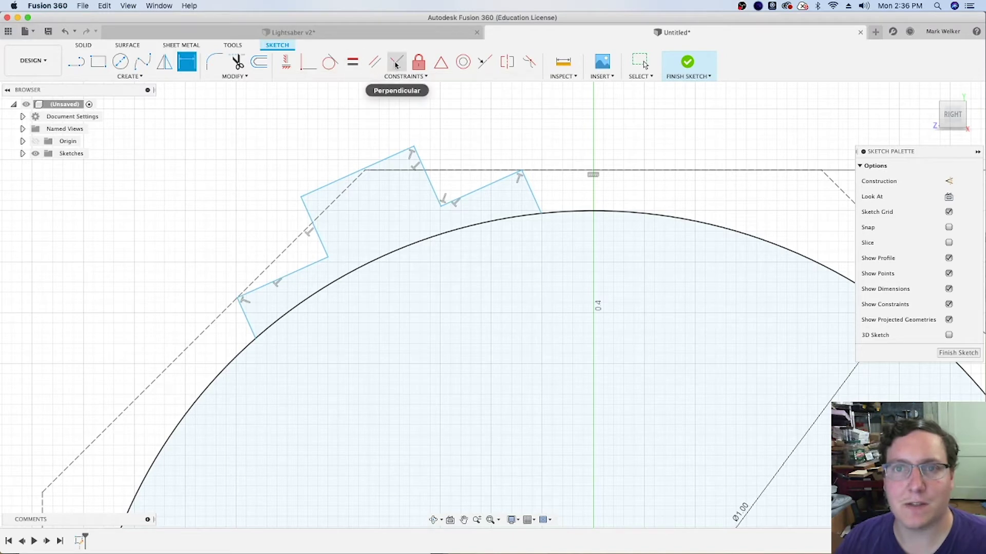
pyautogui.click(308, 64)
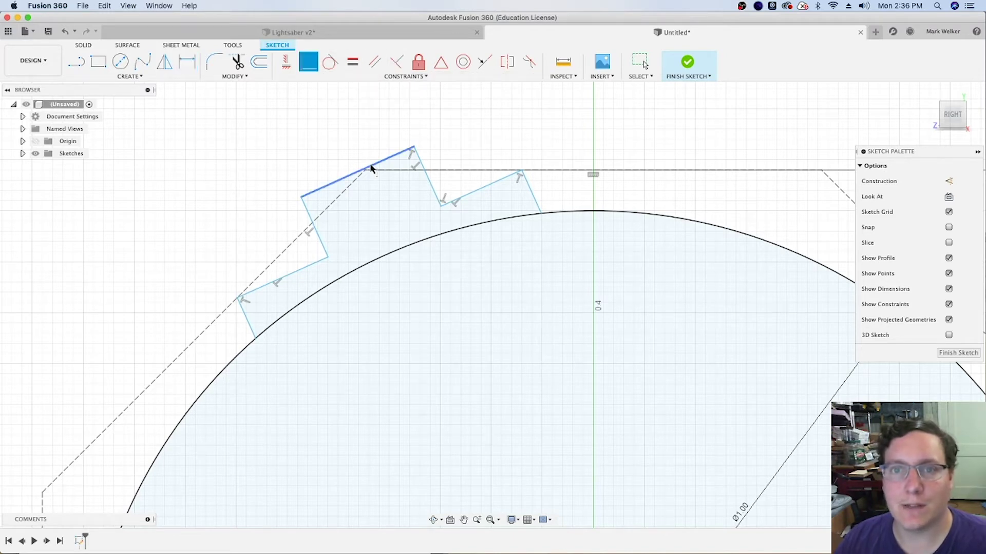
pyautogui.click(366, 170)
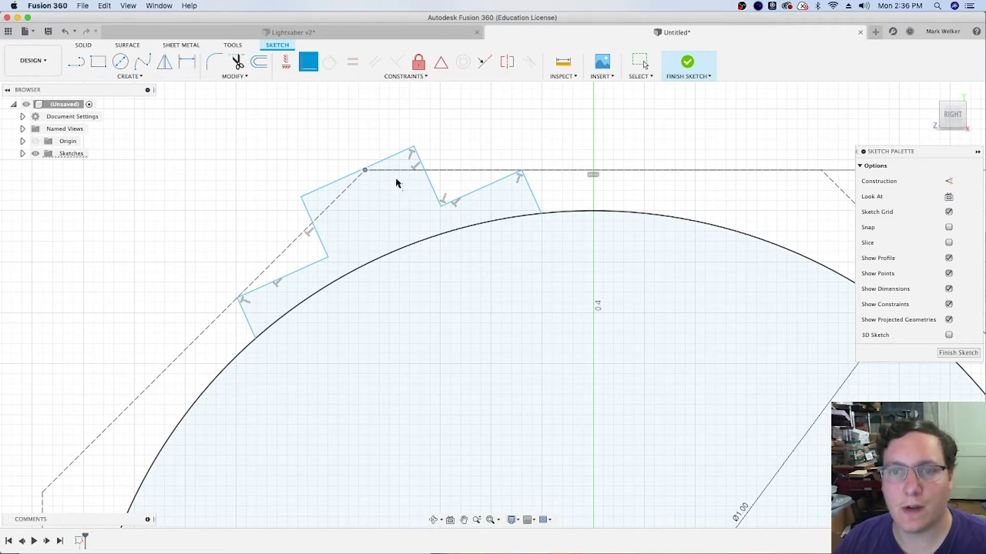
pyautogui.click(354, 175)
# Dimension the notches: 0.10 upper width, d3/2 (0.05) step, 0.10 lower-left length.
pyautogui.press('d')
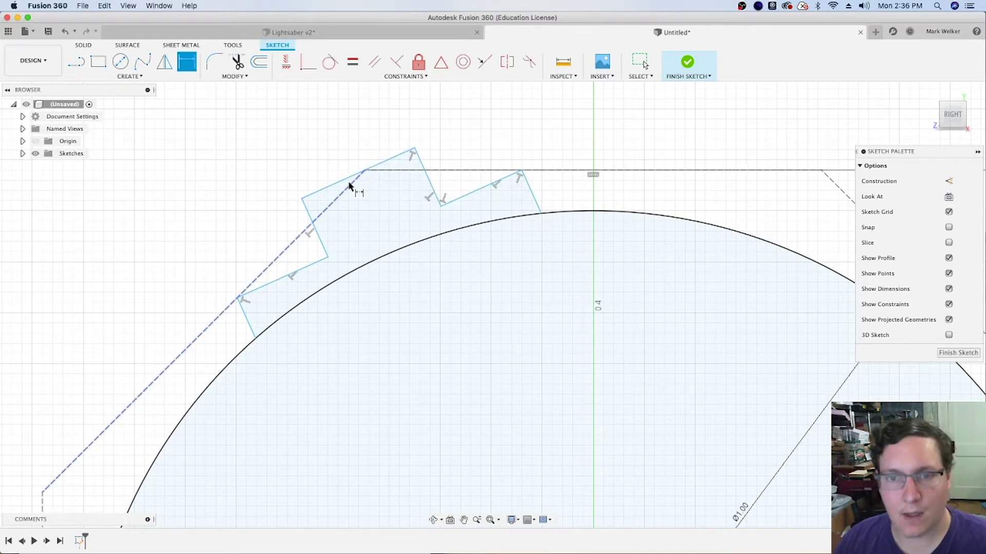
pyautogui.click(309, 195)
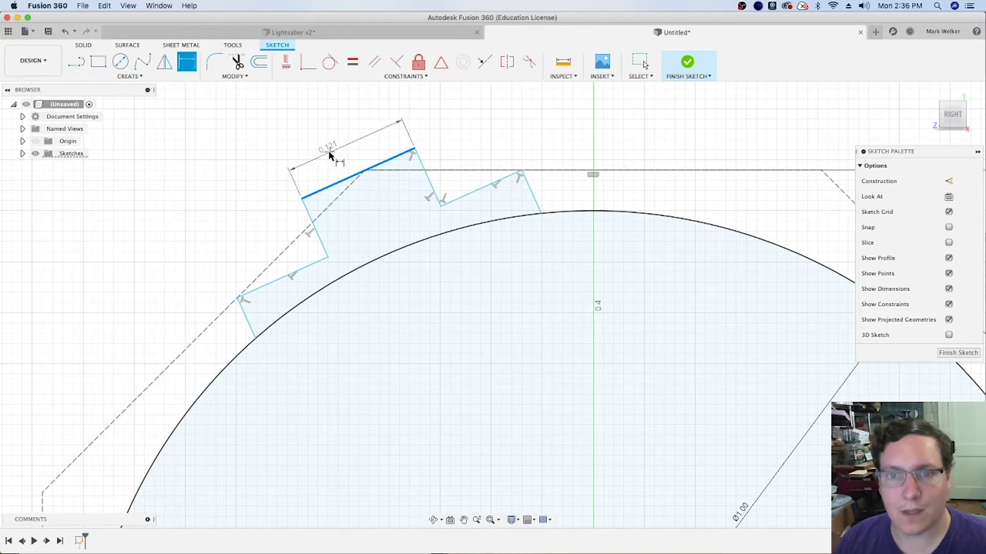
pyautogui.click(329, 159)
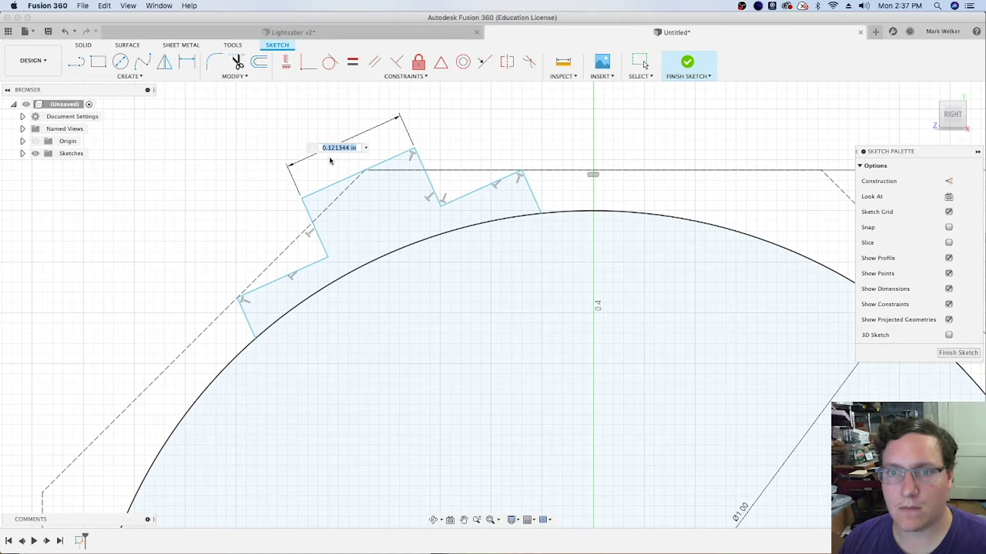
pyautogui.write('.1')
pyautogui.write('0.1')
pyautogui.press('Return')
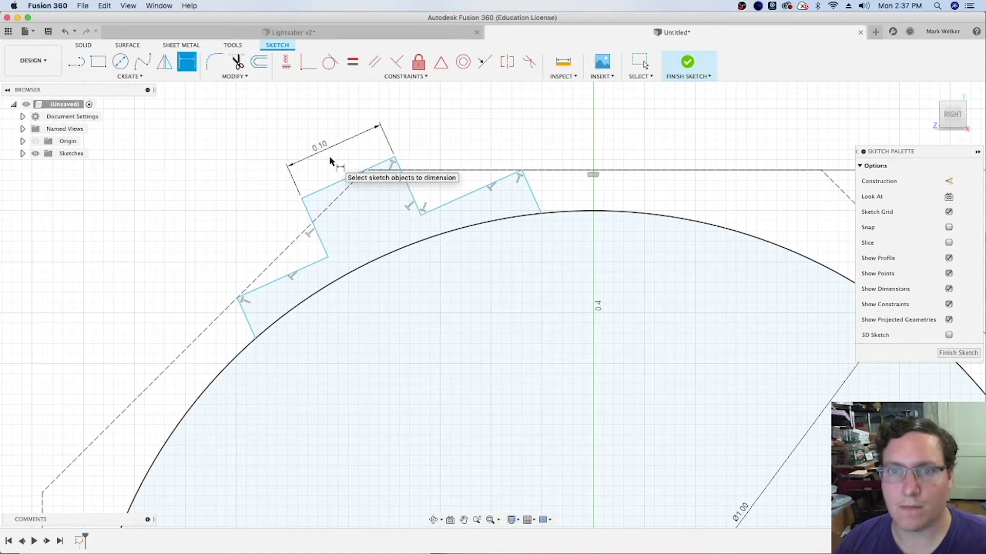
pyautogui.click(323, 193)
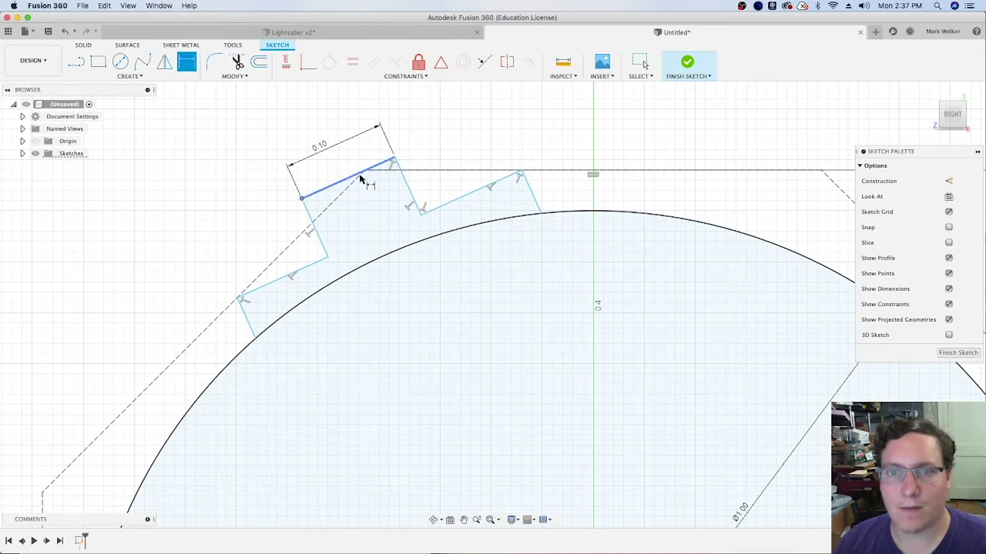
pyautogui.click(322, 155)
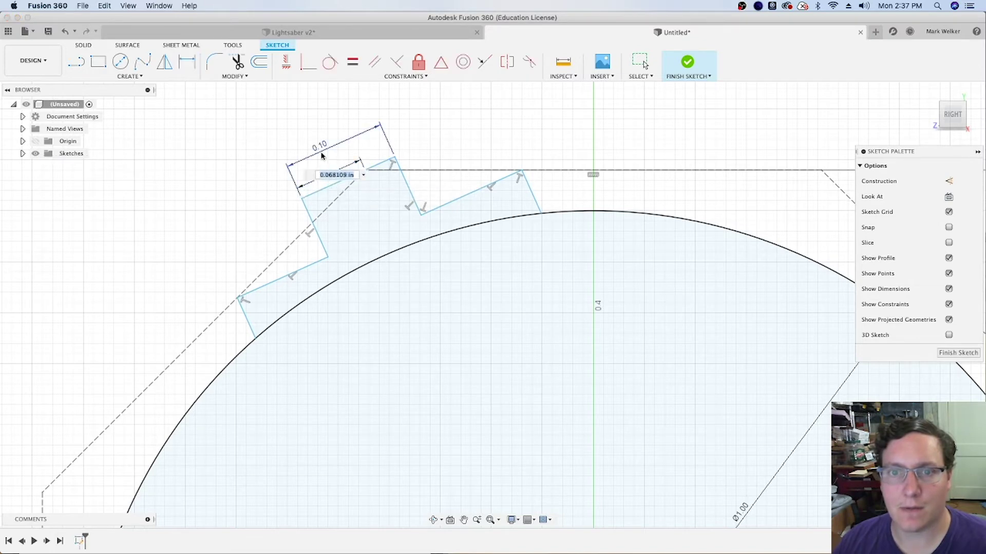
pyautogui.moveTo(320, 146)
pyautogui.write('d3/2')
pyautogui.press('Return')
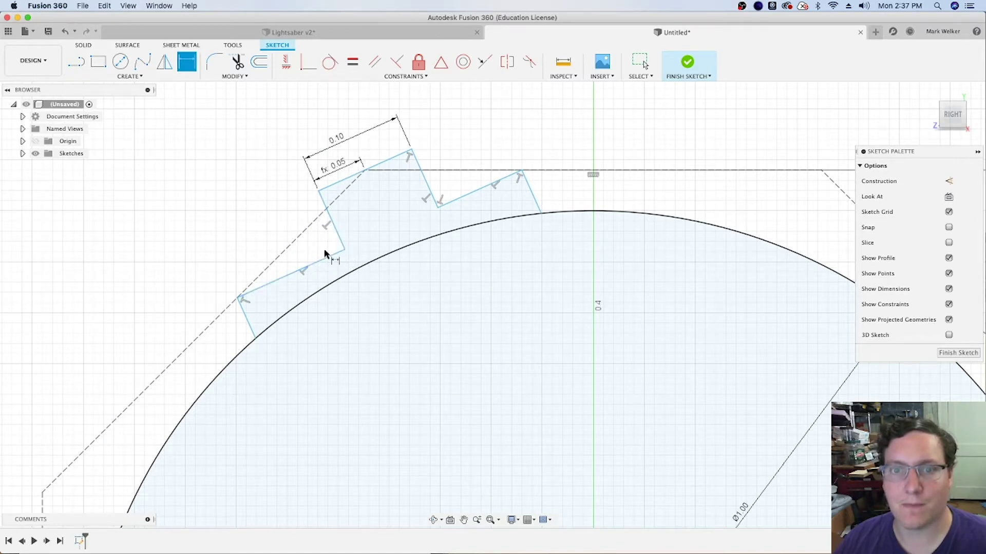
pyautogui.click(292, 279)
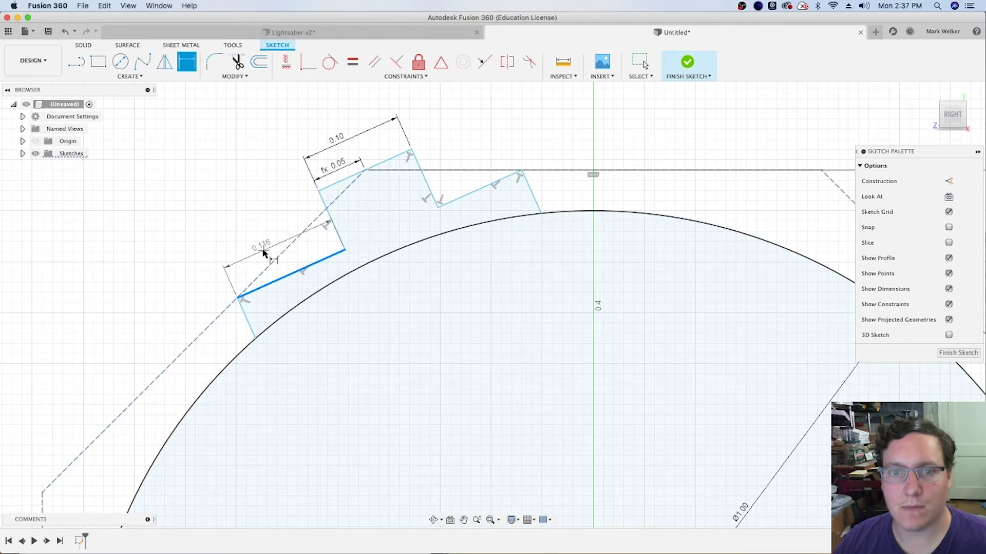
pyautogui.click(263, 253)
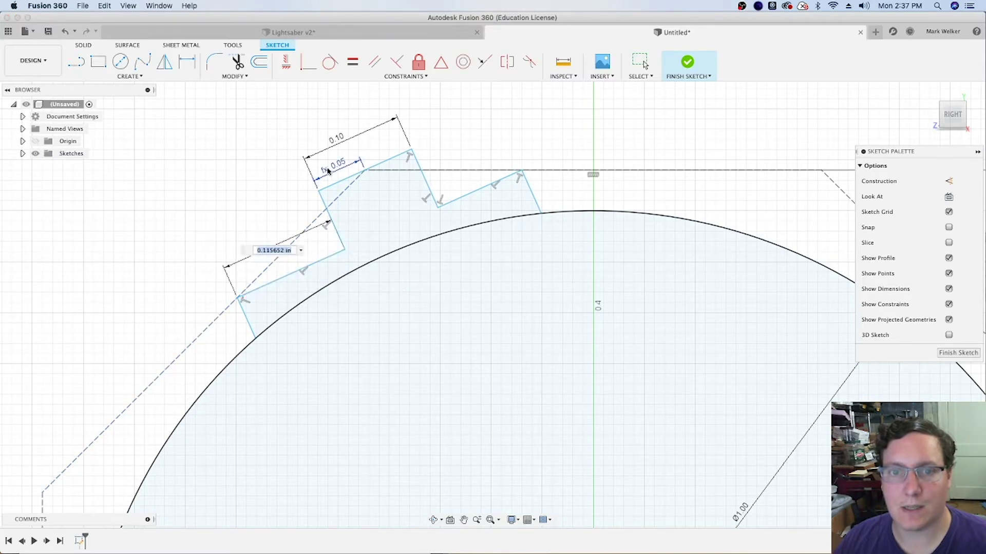
pyautogui.click(337, 137)
pyautogui.press('Return')
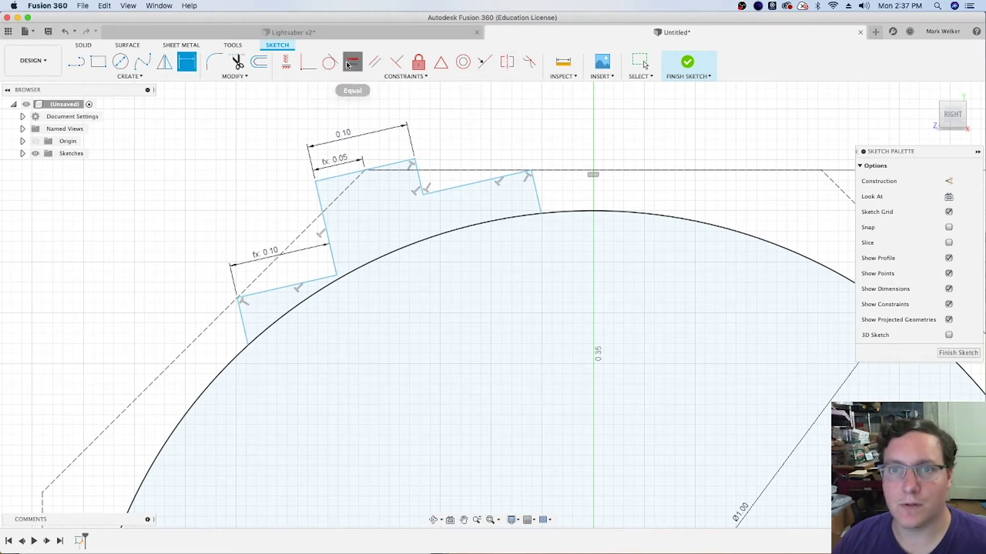
# Make the lower-left notch base segment equal to the matching upper notch segment.
pyautogui.click(352, 62)
pyautogui.click(448, 192)
pyautogui.click(274, 292)
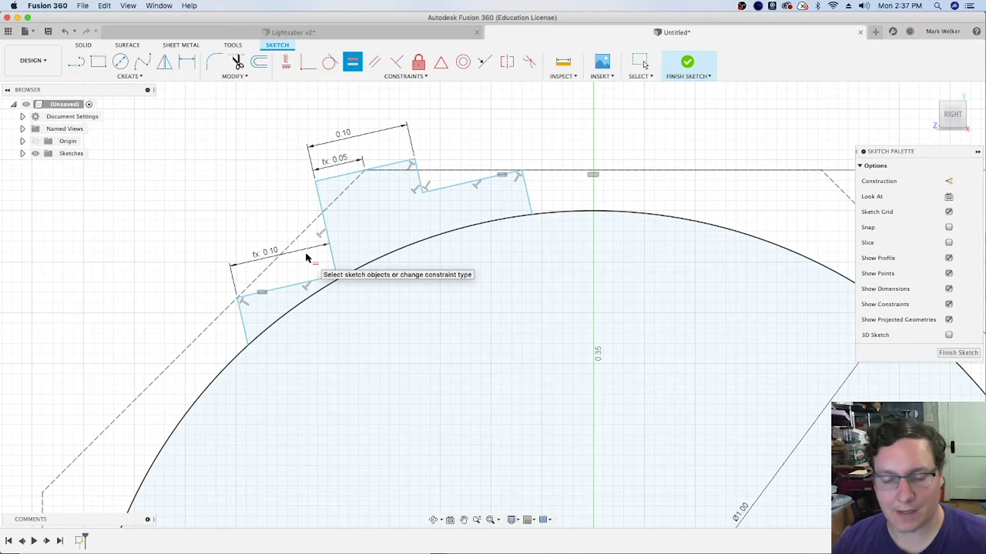
pyautogui.press('Escape')
# Drag the notch lines to test how the constrained profile flexes.
pyautogui.click(297, 283)
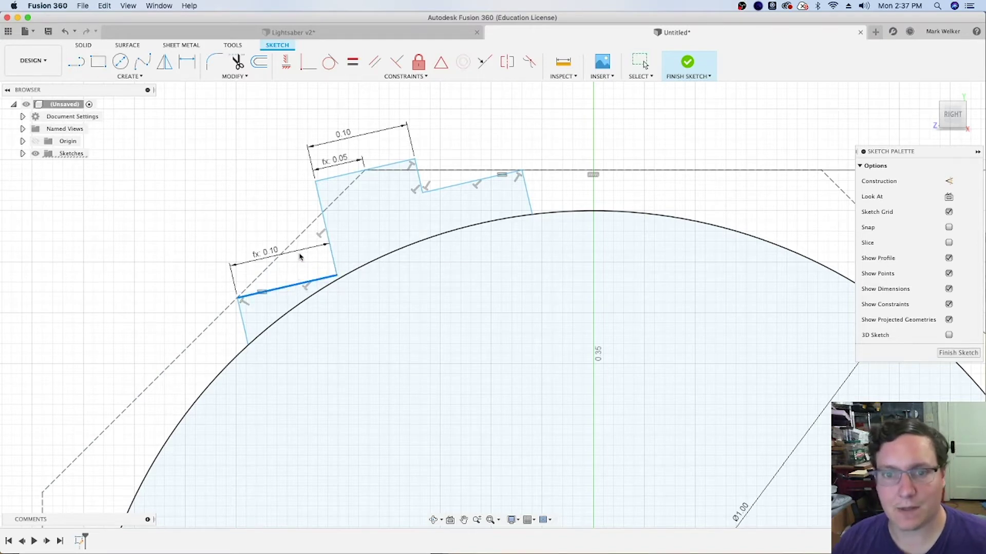
pyautogui.moveTo(291, 284); pyautogui.dragTo(283, 265)
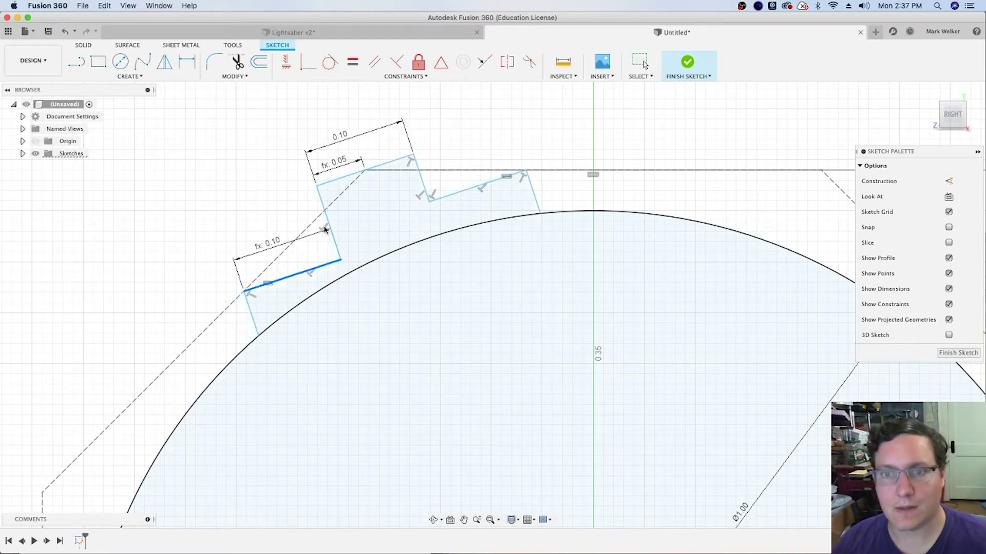
pyautogui.moveTo(462, 194); pyautogui.dragTo(474, 219)
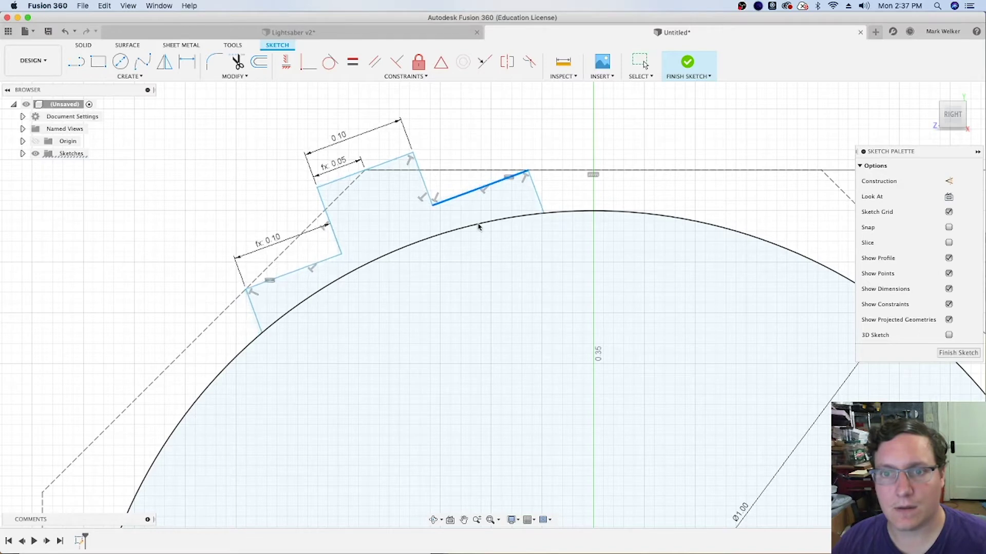
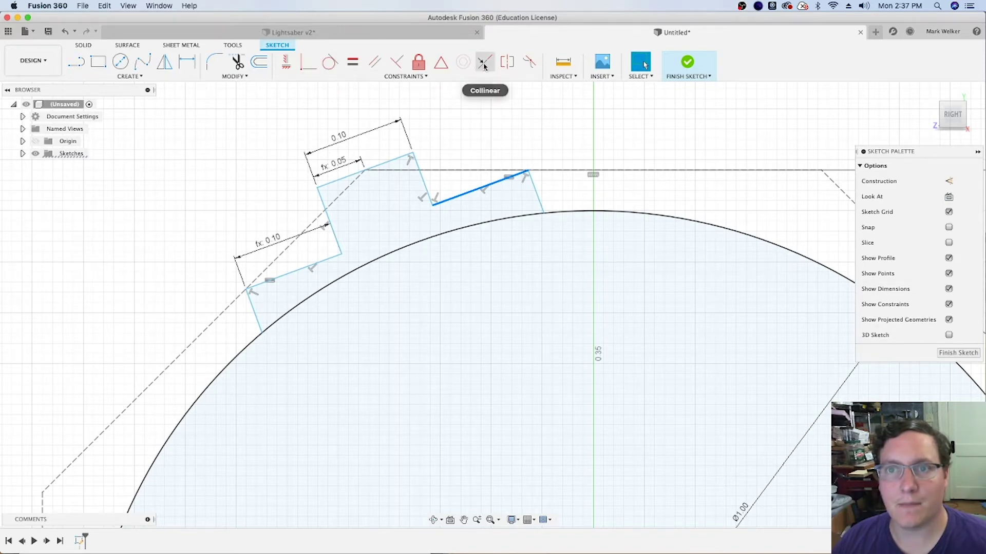
# Make the lower-left tab line equal in length to the upper tab line.
pyautogui.click(483, 63)
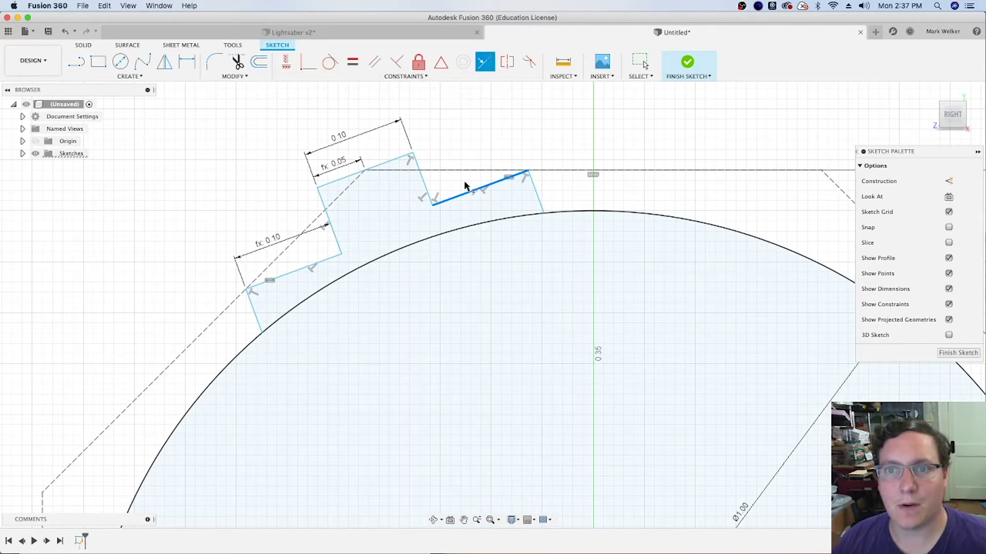
pyautogui.click(301, 272)
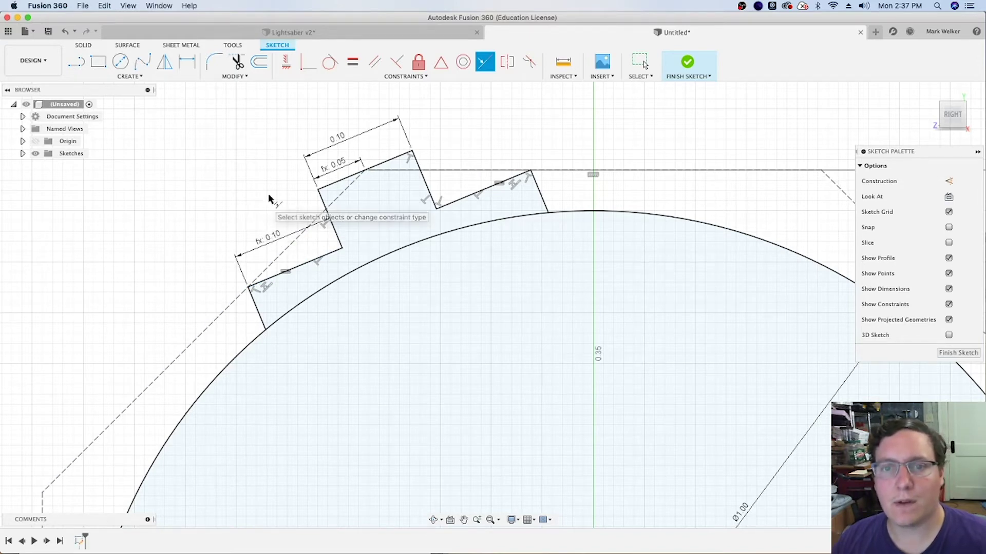
pyautogui.press('Escape')
# Change the top tab dimension from 0.10 to 0.065 in, passing through 0.075 and 0.06.
pyautogui.doubleClick(342, 139)
pyautogui.write('.075')
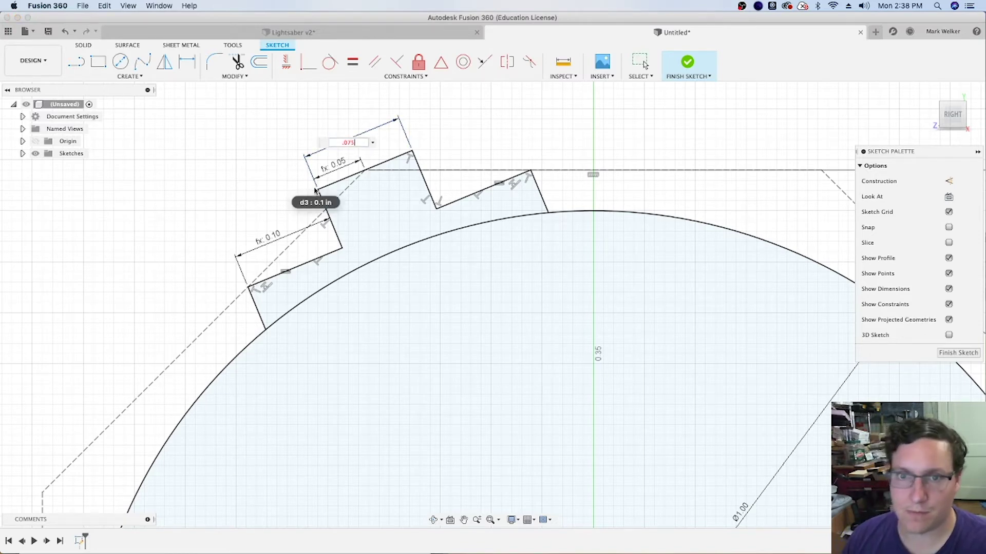
pyautogui.press('Return')
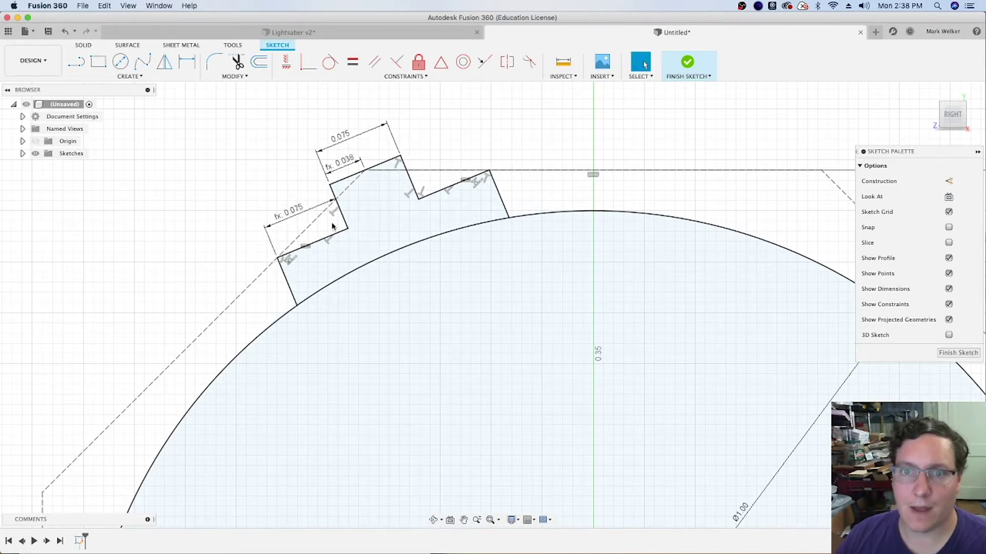
pyautogui.doubleClick(345, 138)
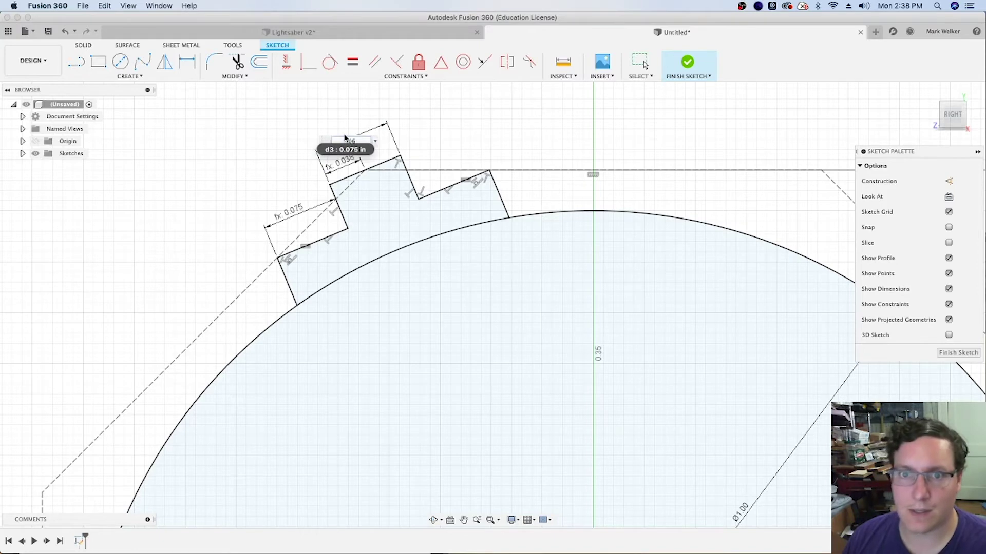
pyautogui.press('Return')
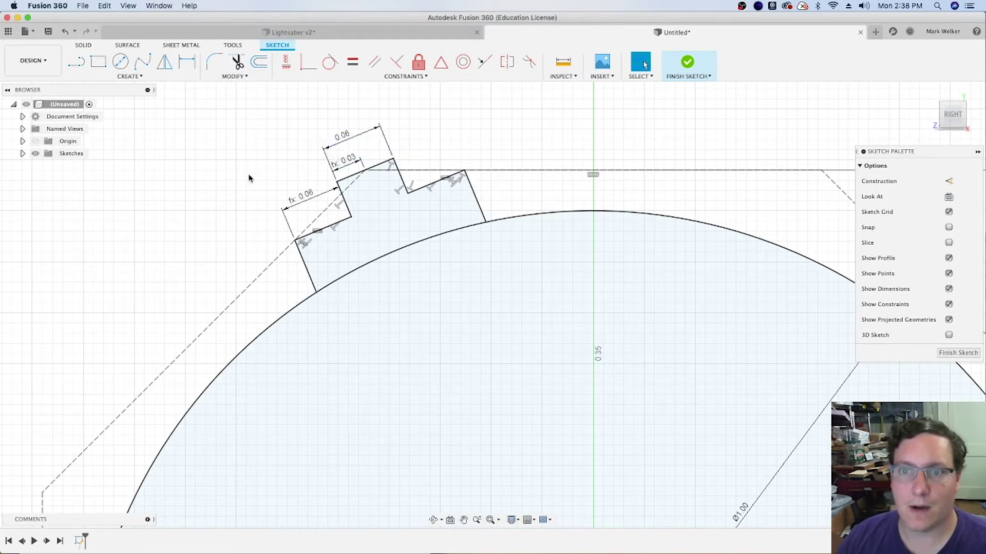
pyautogui.doubleClick(348, 137)
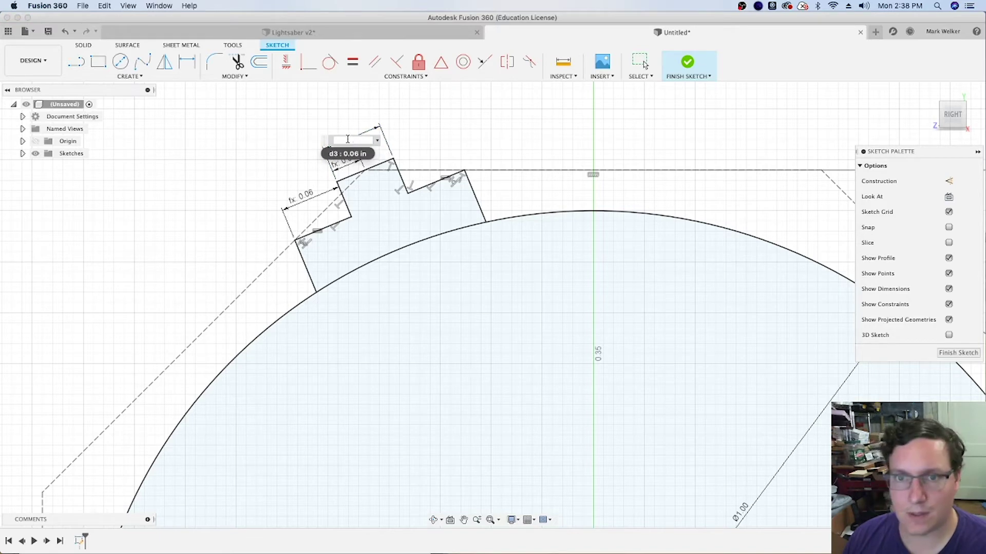
pyautogui.write('.065')
pyautogui.press('Return')
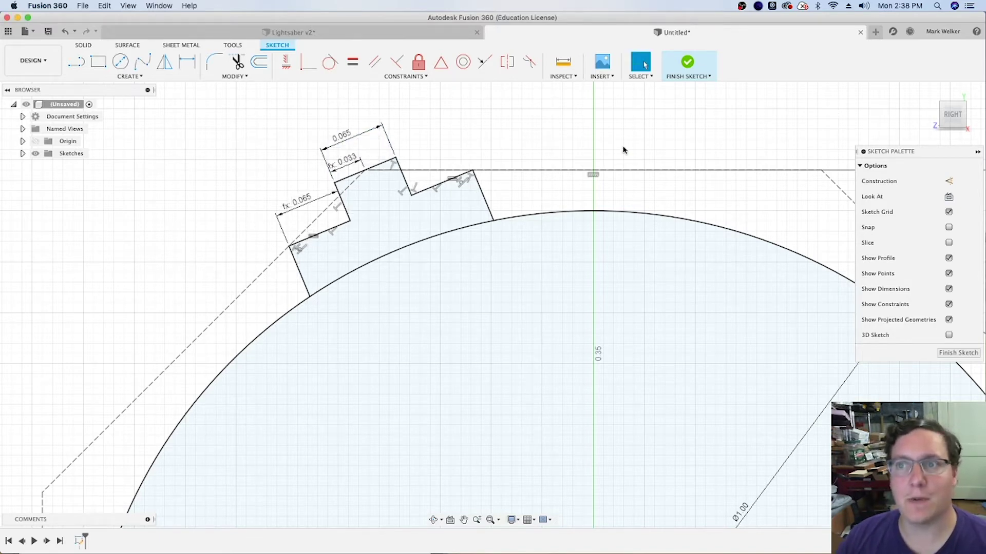
# Circular-pattern the sixteen tab lines eight times around the circle's centre.
pyautogui.click(689, 66)
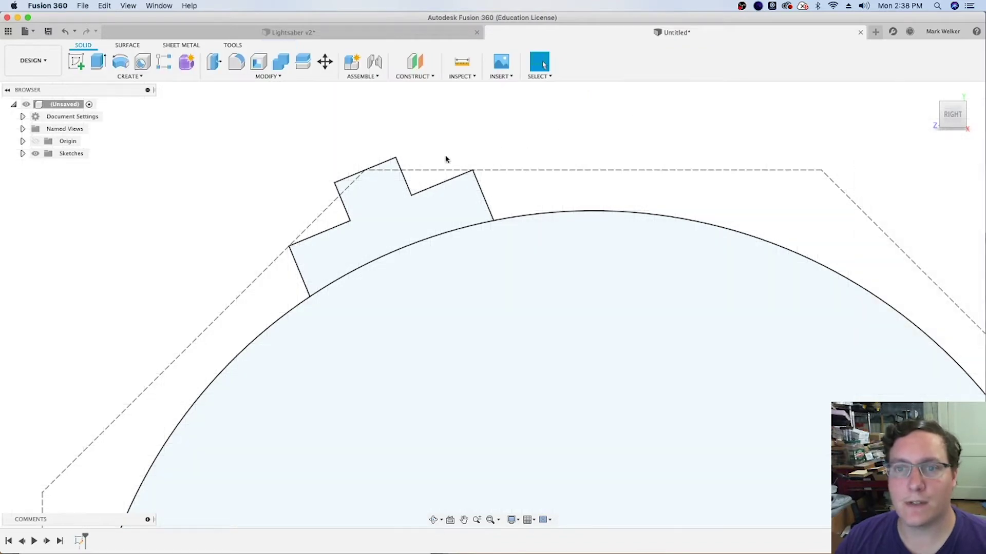
pyautogui.scroll(2, 162, 208)
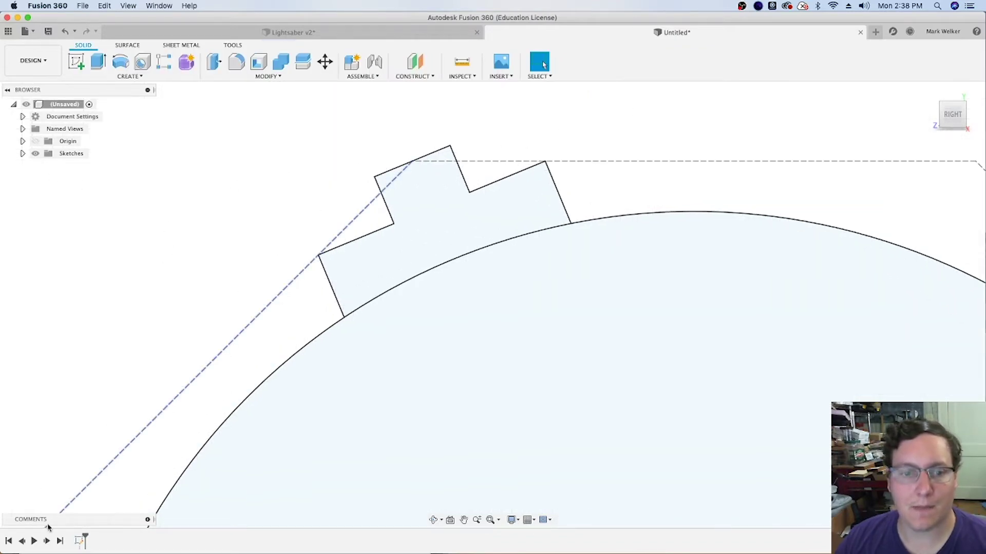
pyautogui.doubleClick(80, 541)
pyautogui.scroll(-1, 73, 332)
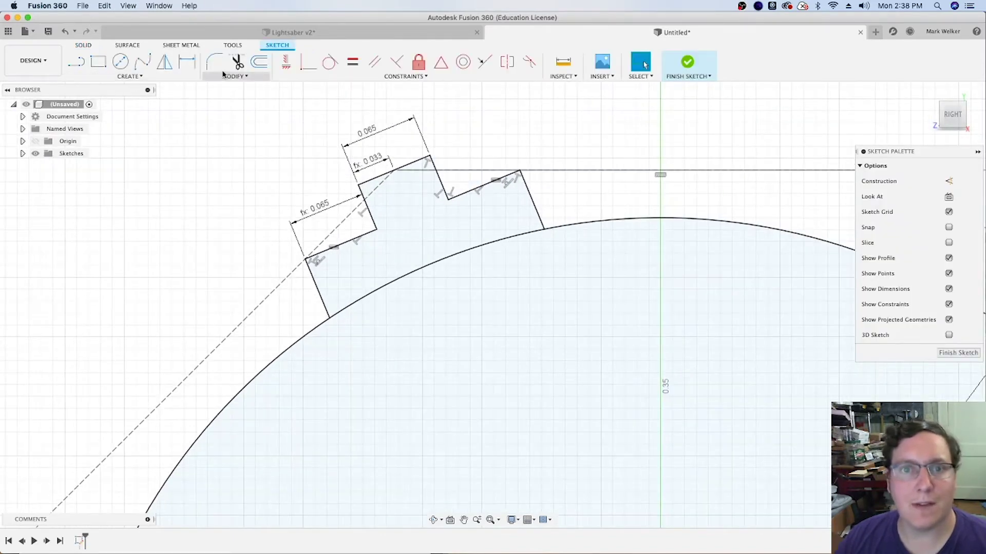
pyautogui.click(131, 76)
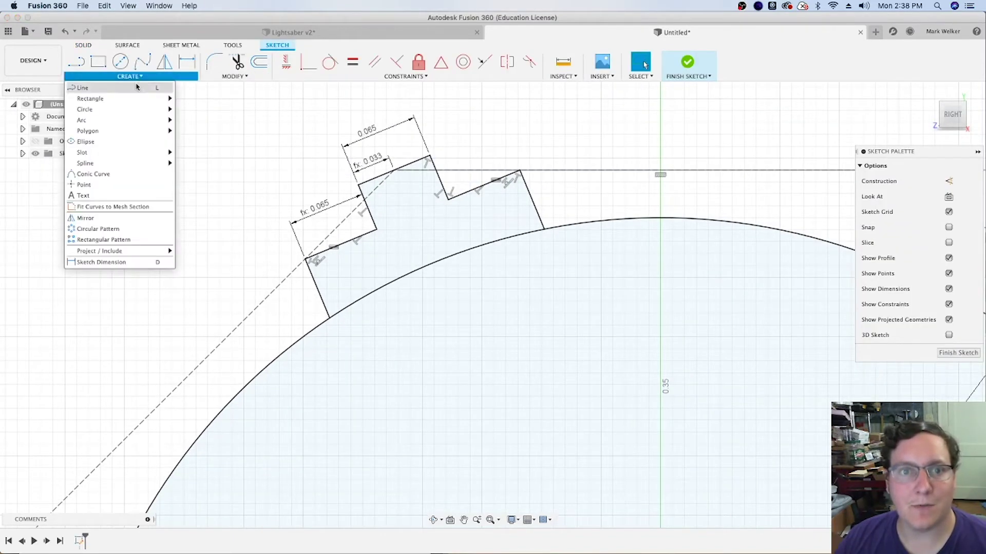
pyautogui.click(85, 234)
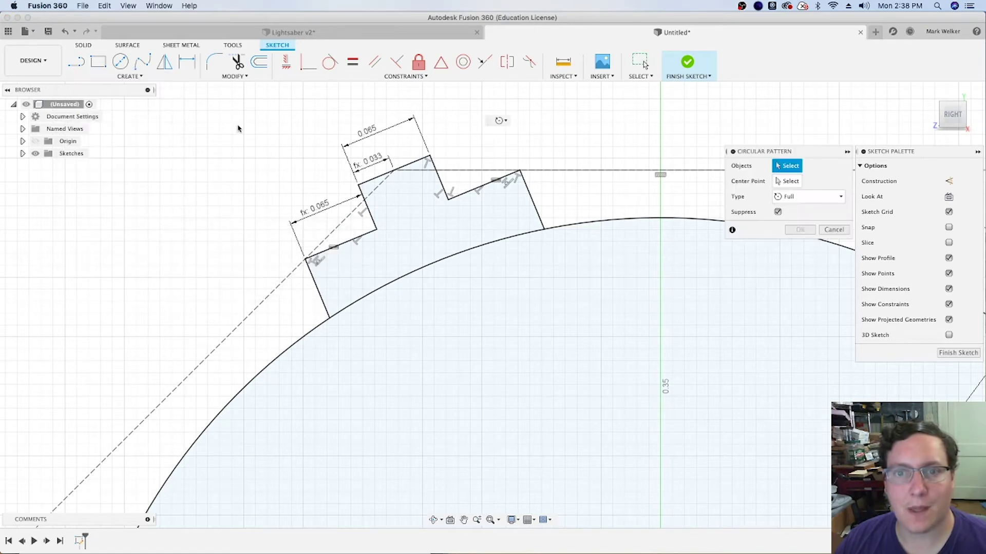
pyautogui.moveTo(238, 128); pyautogui.dragTo(569, 331)
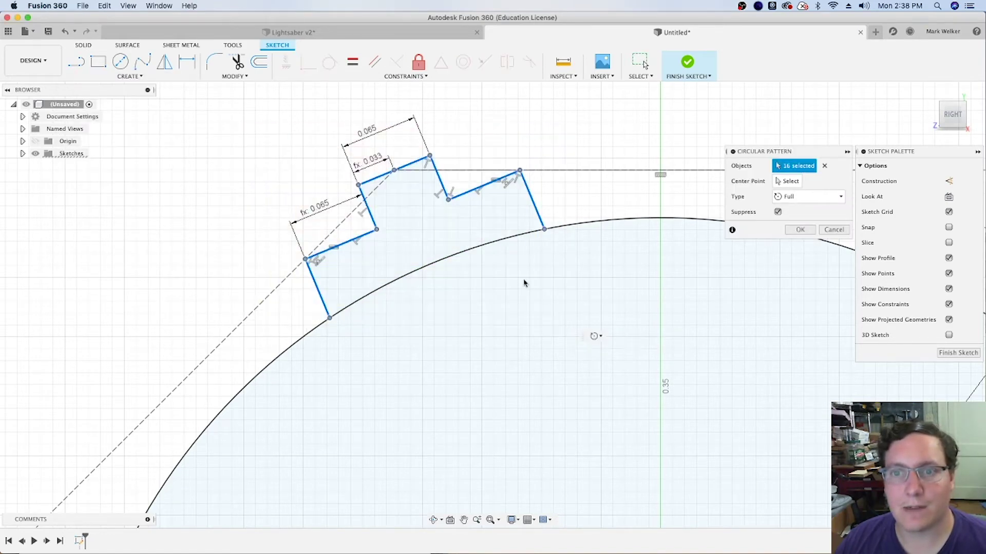
pyautogui.scroll(-5, 221, 260)
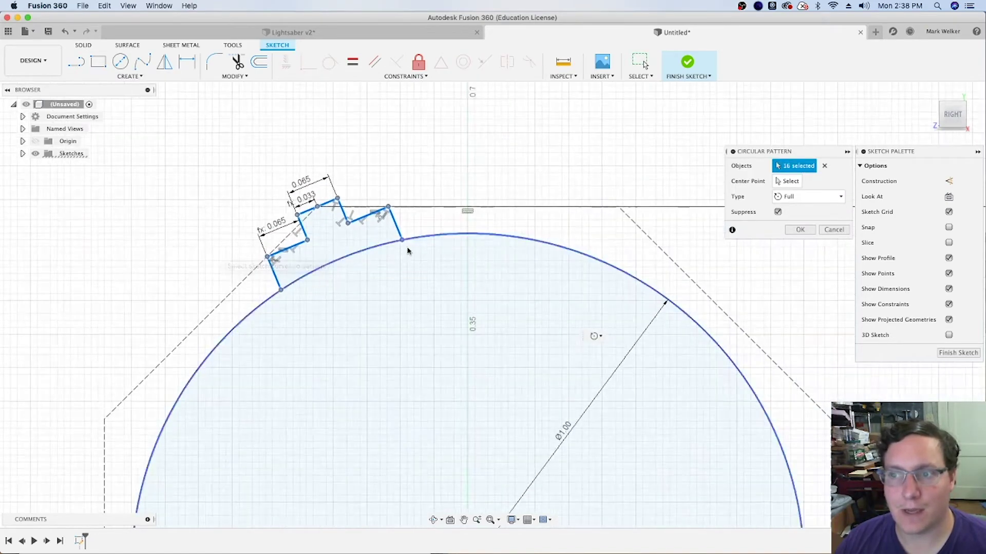
pyautogui.click(787, 184)
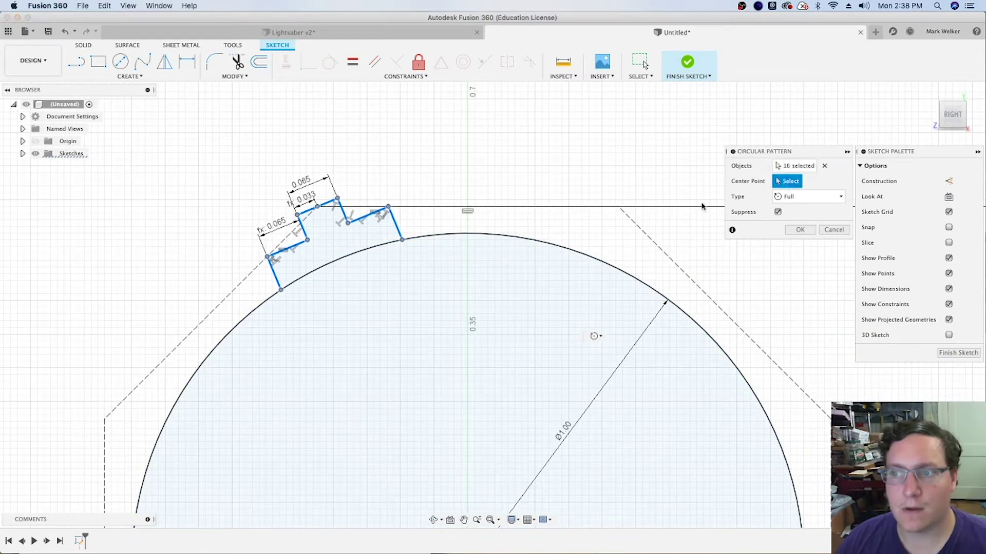
pyautogui.click(468, 242)
pyautogui.scroll(-5, 441, 215)
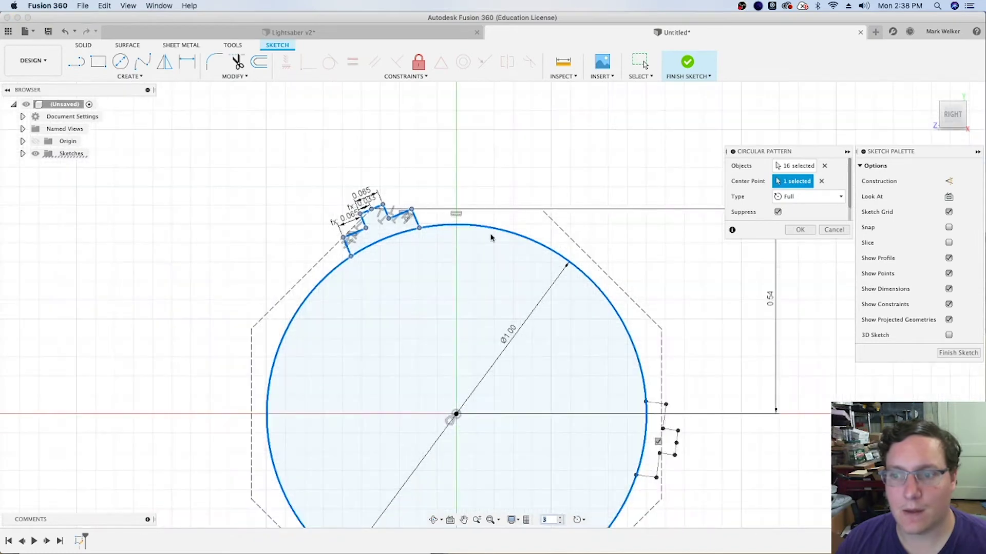
pyautogui.scroll(-2, 495, 260)
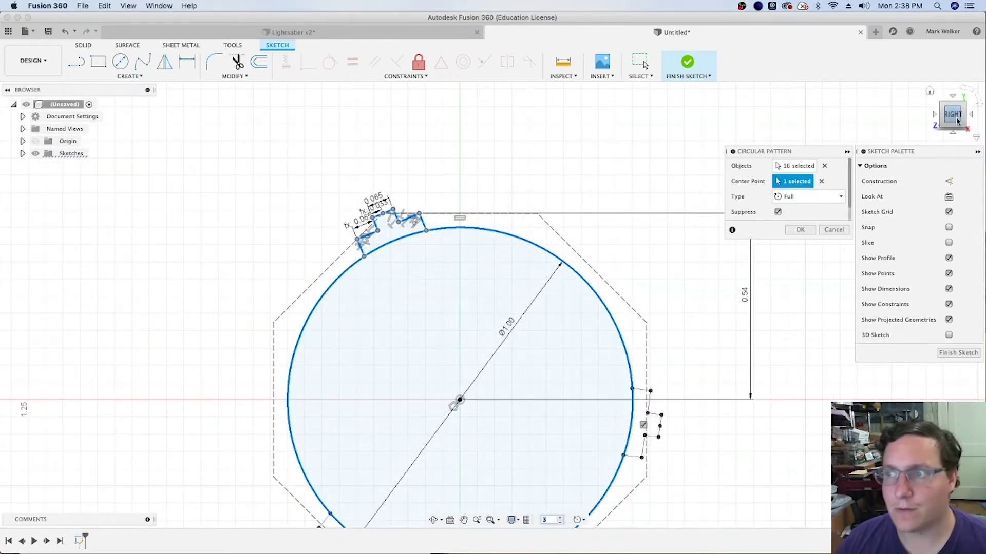
pyautogui.moveTo(475, 306); pyautogui.dragTo(442, 238, button='middle')
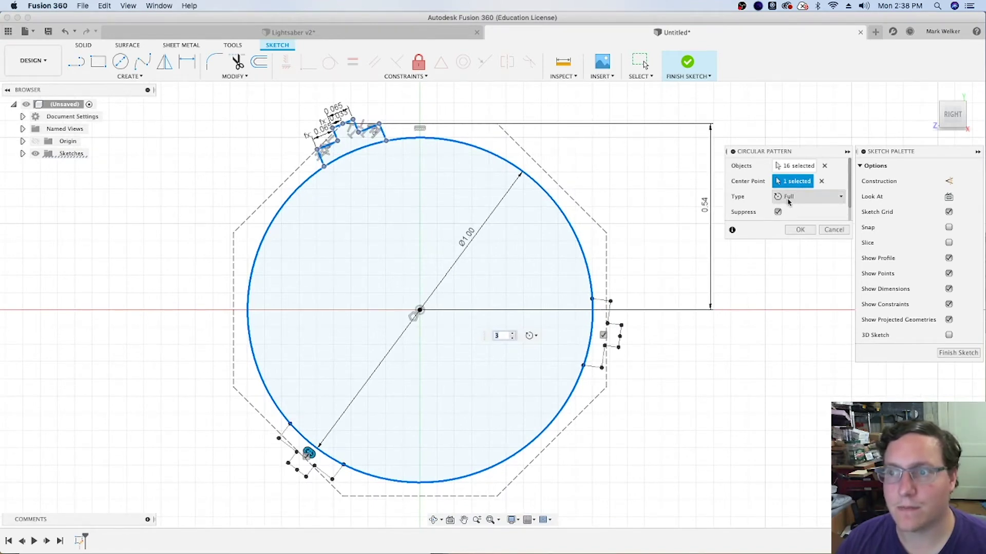
pyautogui.scroll(-1, 851, 202)
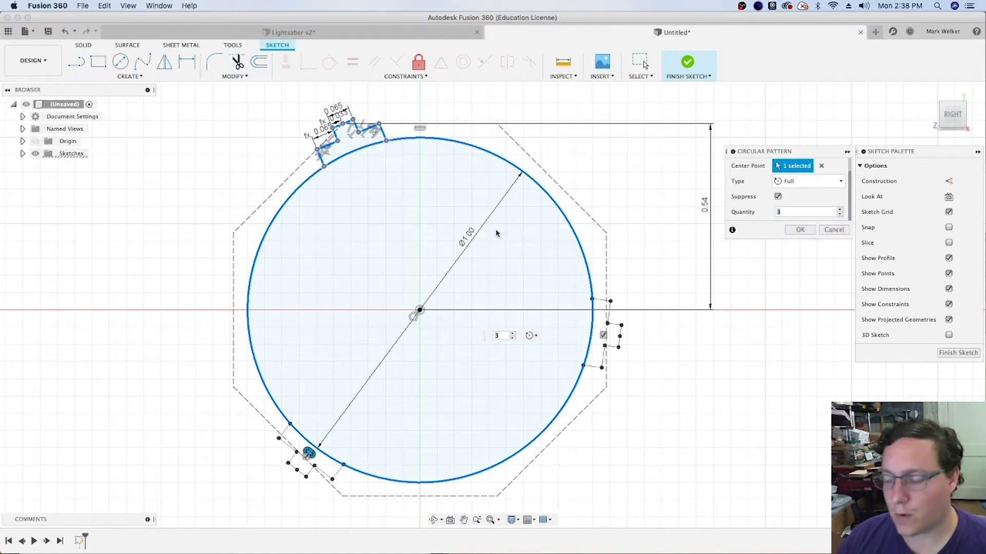
pyautogui.write('8')
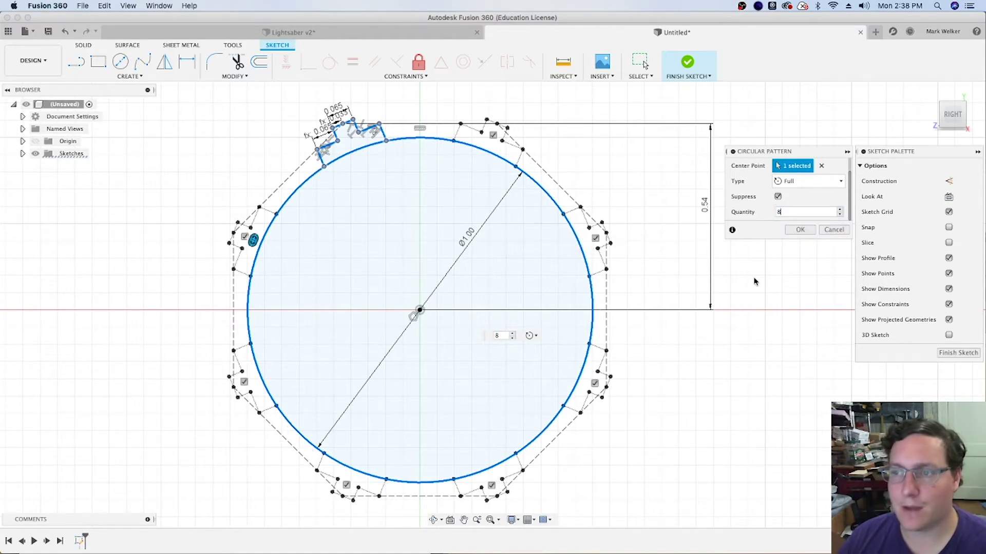
pyautogui.click(800, 230)
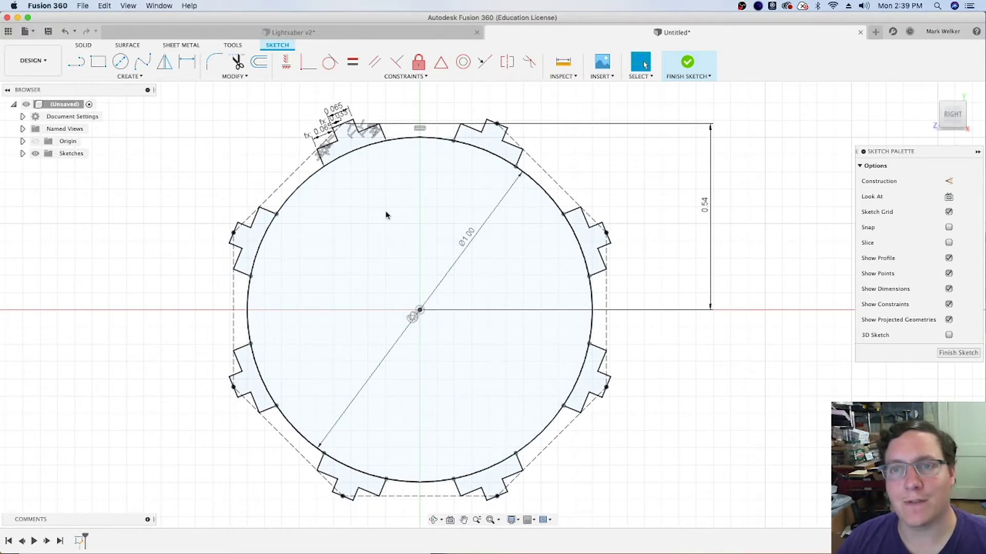
# Finish the patterned sketch and select the circle and all eight tab profiles for extrusion.
pyautogui.click(689, 65)
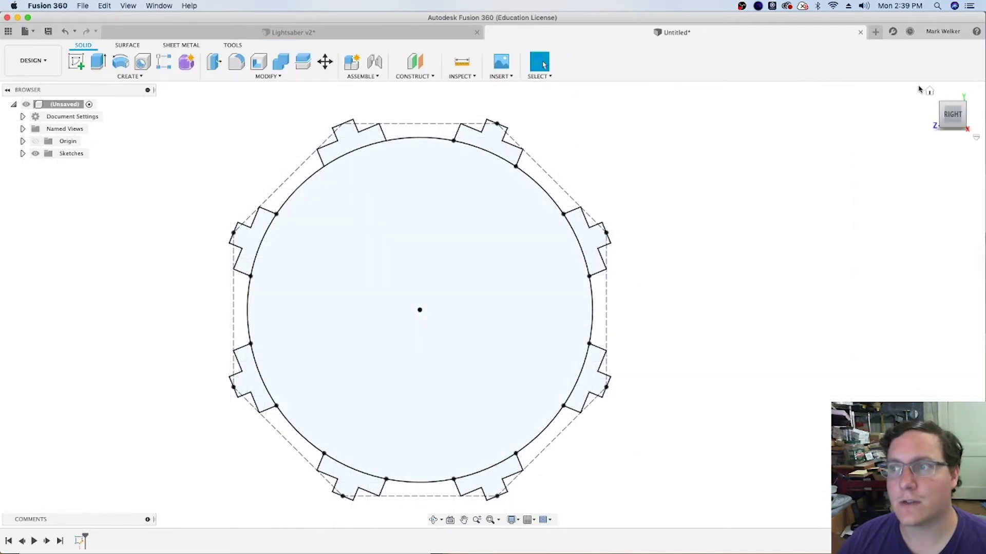
pyautogui.click(98, 63)
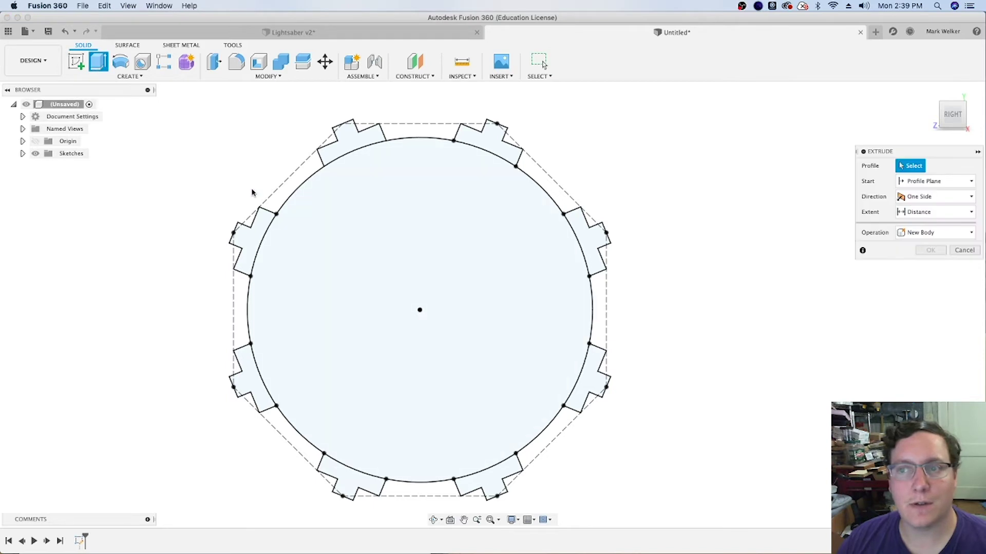
pyautogui.click(354, 144)
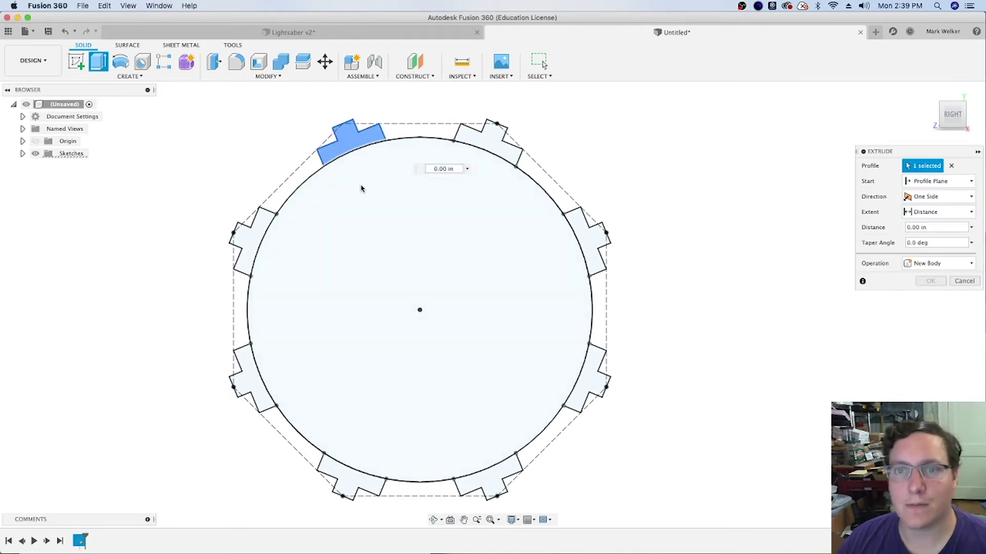
pyautogui.click(370, 180)
pyautogui.click(486, 142)
pyautogui.click(590, 254)
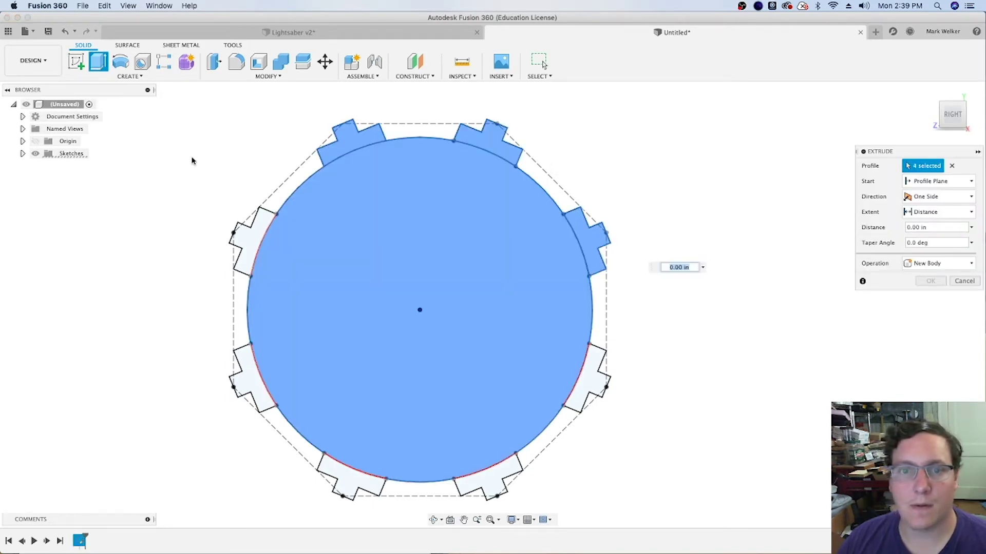
pyautogui.moveTo(176, 148); pyautogui.dragTo(704, 531)
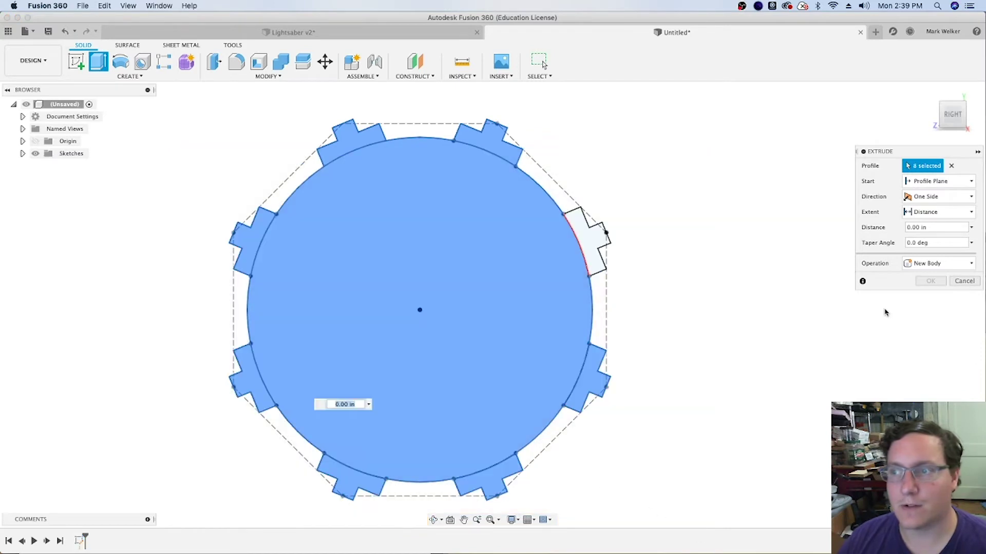
pyautogui.moveTo(953, 115)
pyautogui.click(934, 94)
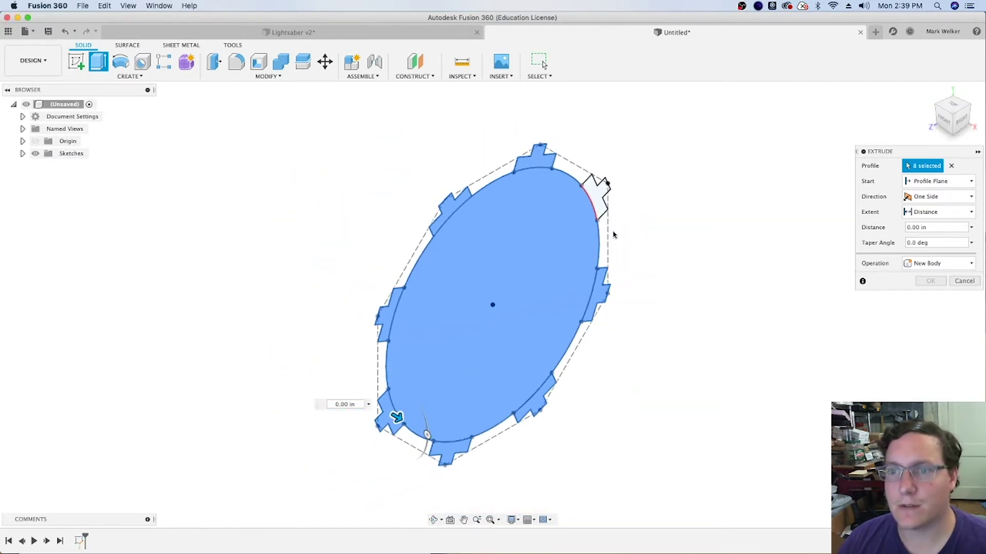
pyautogui.click(601, 193)
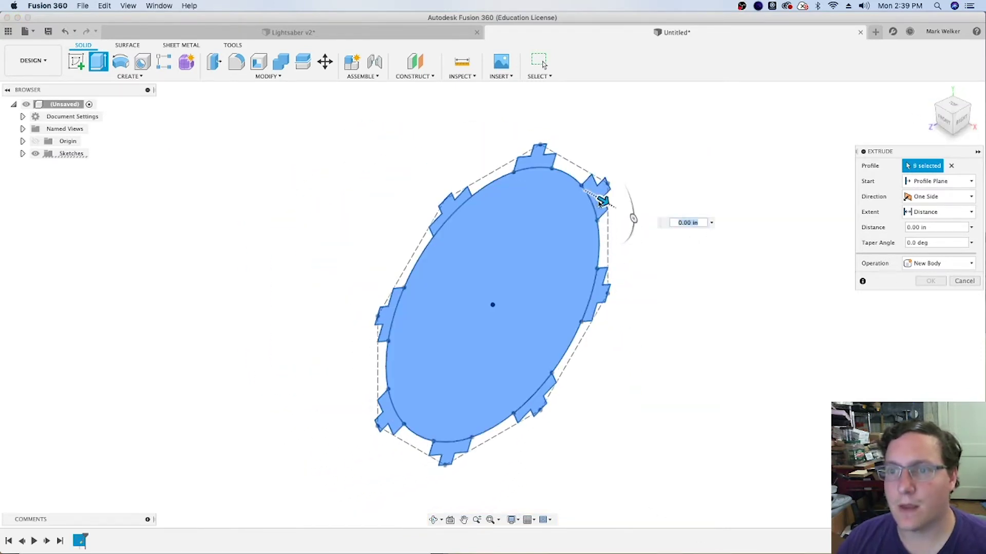
# Extrude the profiles one-sided into a 3 in solid body, then show Sketch1.
pyautogui.moveTo(604, 201); pyautogui.dragTo(459, 118)
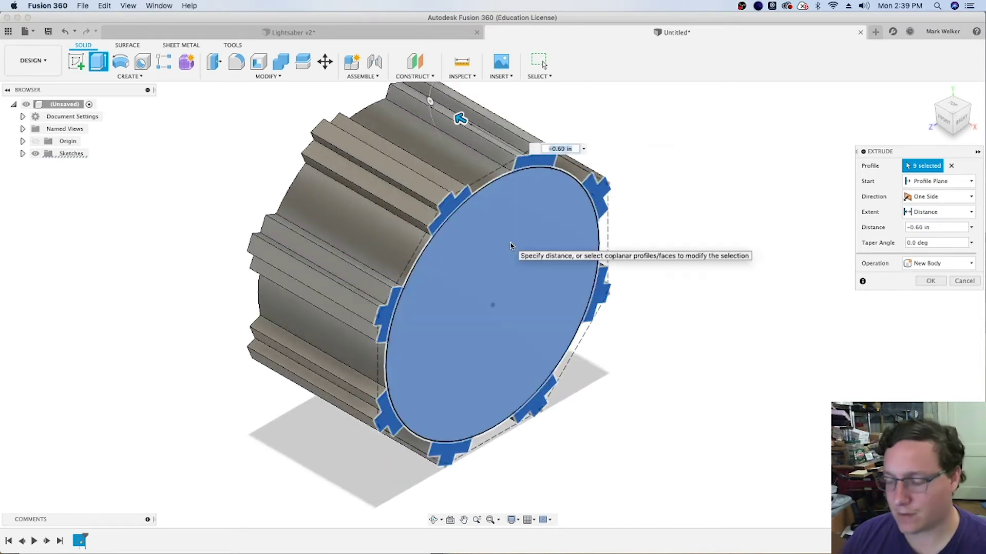
pyautogui.write('3')
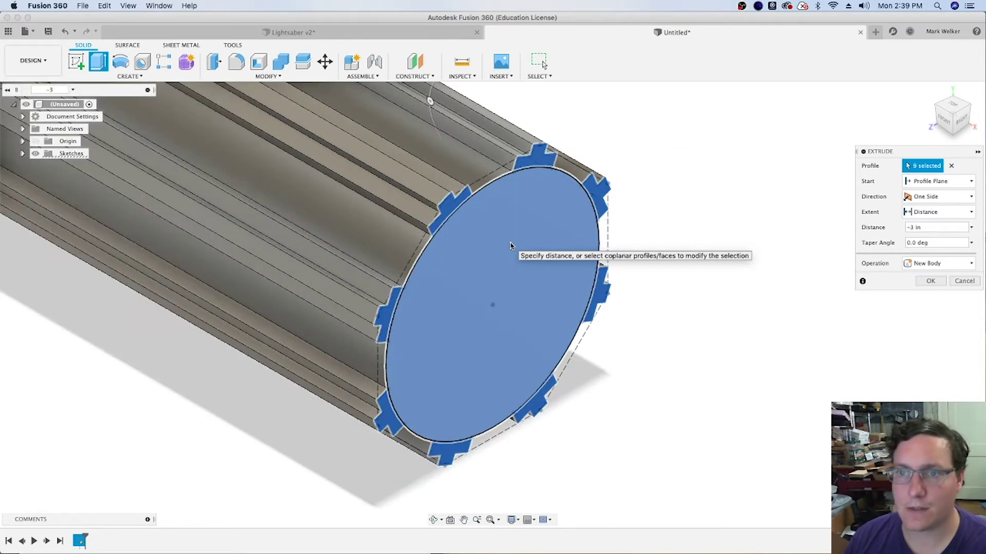
pyautogui.scroll(2, 537, 287)
pyautogui.scroll(2, 601, 281)
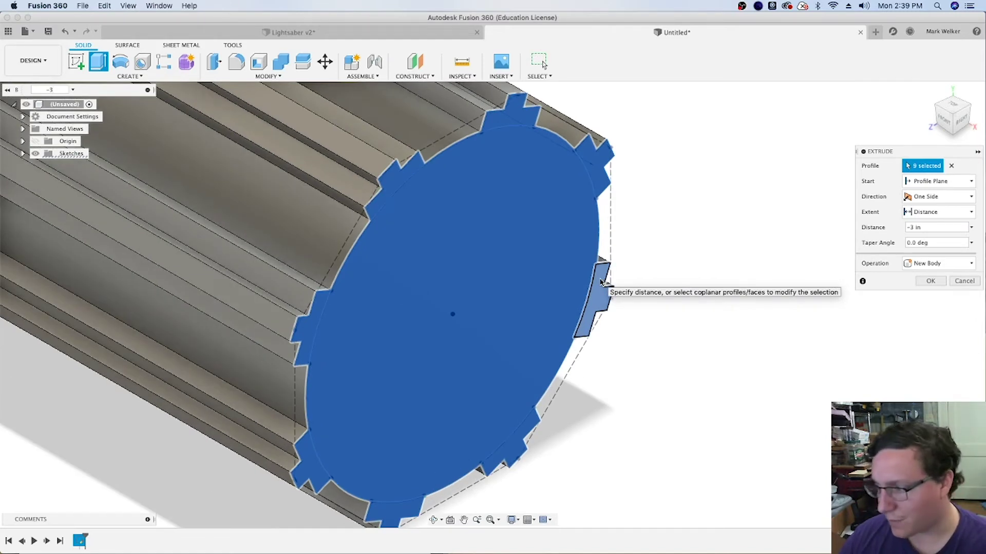
pyautogui.scroll(1, 654, 312)
pyautogui.scroll(-4, 653, 313)
pyautogui.scroll(-2, 653, 308)
pyautogui.scroll(1, 654, 303)
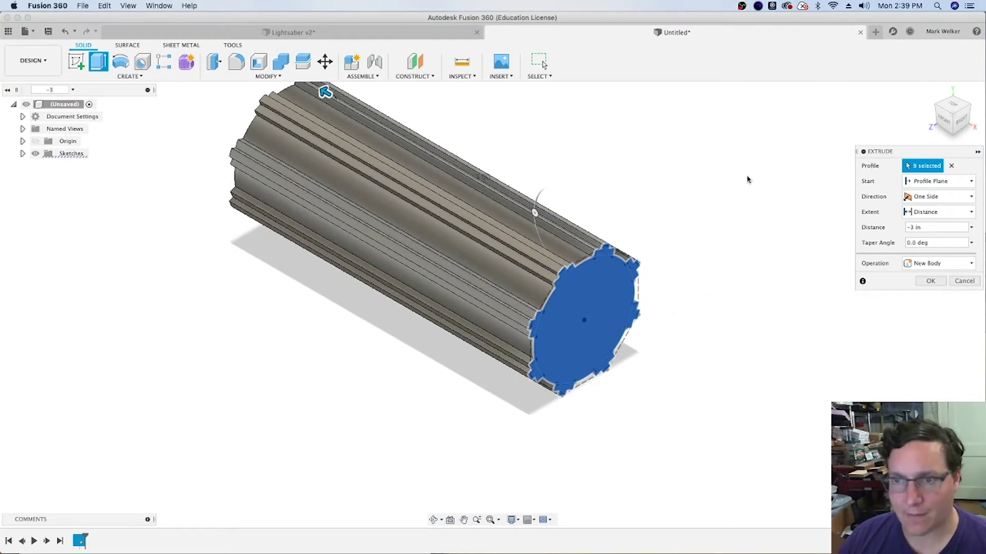
pyautogui.click(925, 198)
pyautogui.click(927, 210)
pyautogui.click(932, 282)
pyautogui.click(22, 166)
pyautogui.click(45, 178)
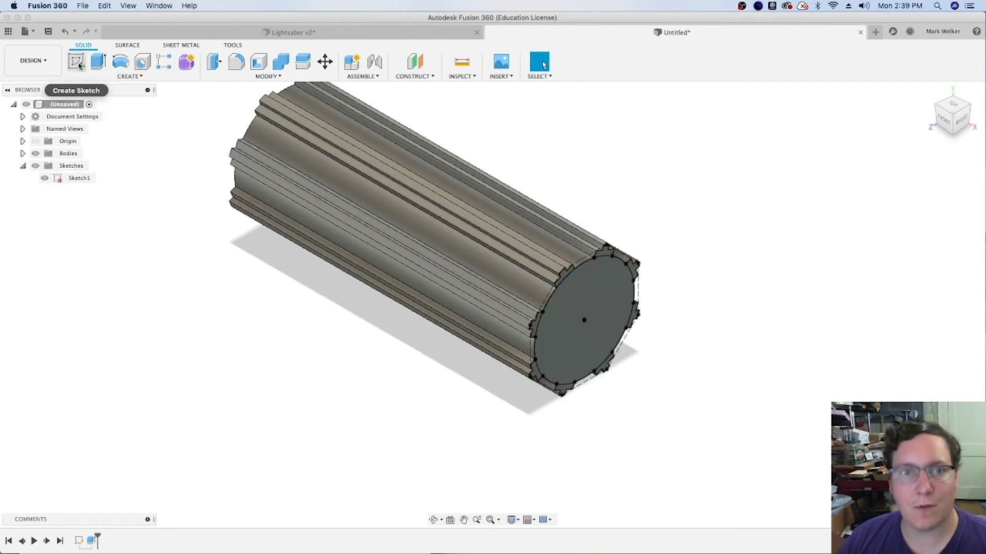
# Cancel the stray sketch and extrude commands, then hide Sketch1.
pyautogui.click(76, 61)
pyautogui.press('Escape')
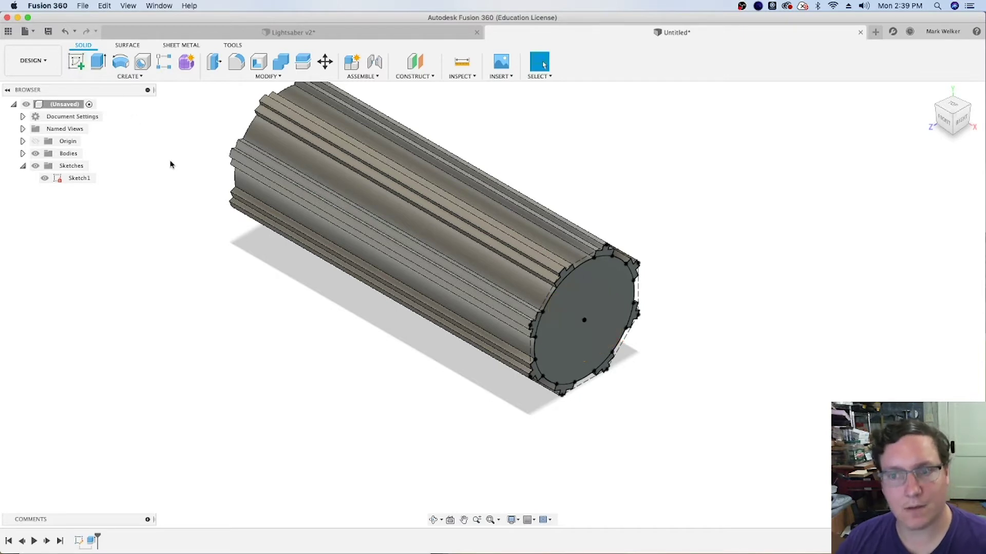
pyautogui.click(569, 322)
pyautogui.press('e')
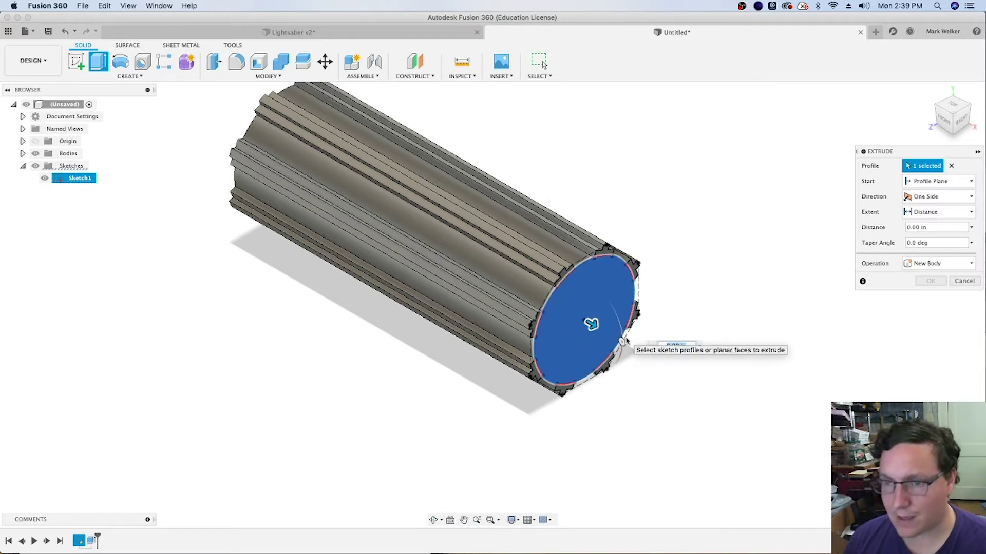
pyautogui.press('Escape')
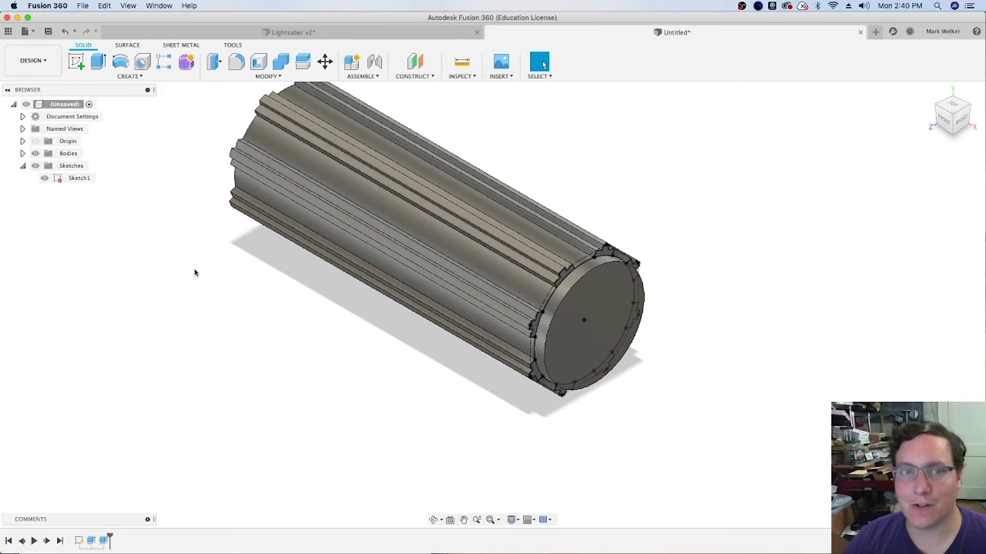
pyautogui.click(44, 178)
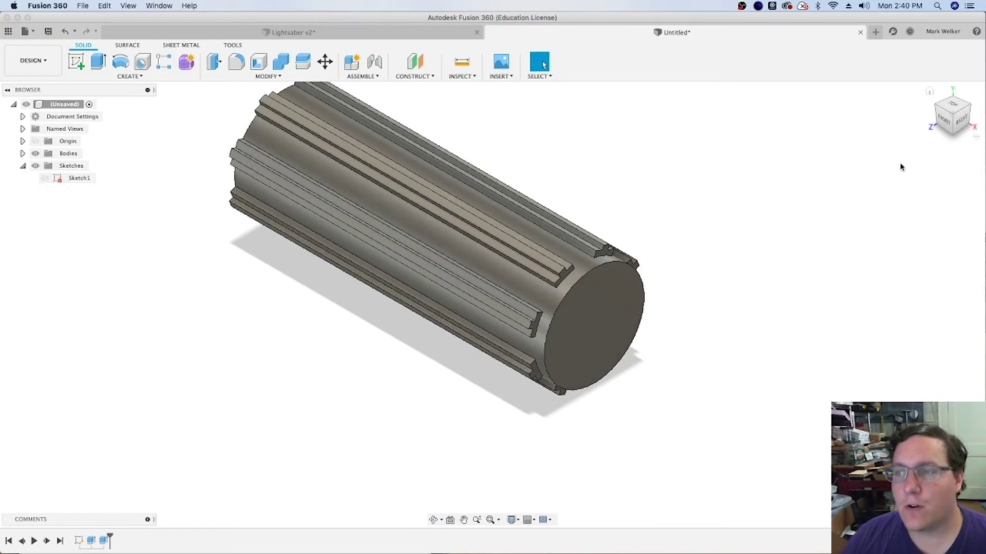
pyautogui.moveTo(950, 116)
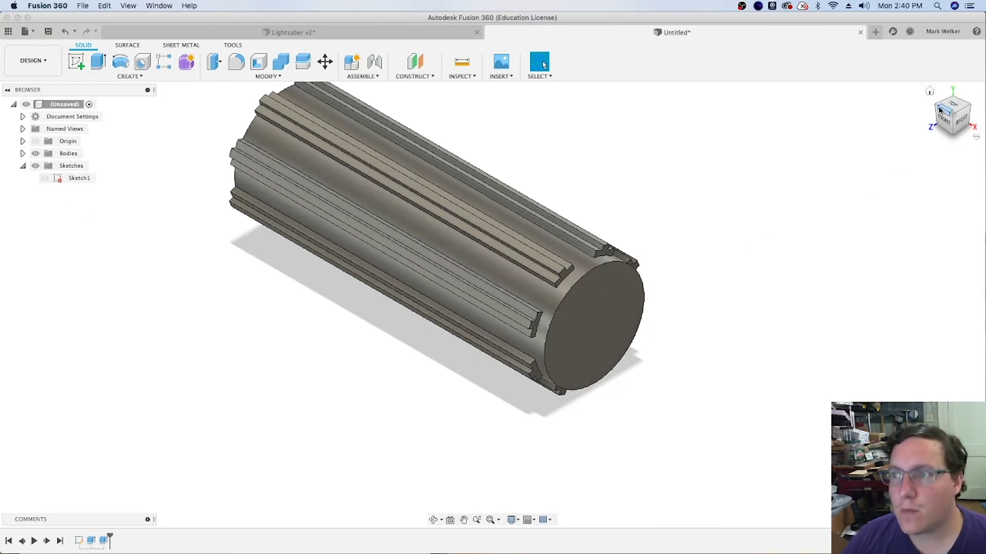
pyautogui.click(937, 110)
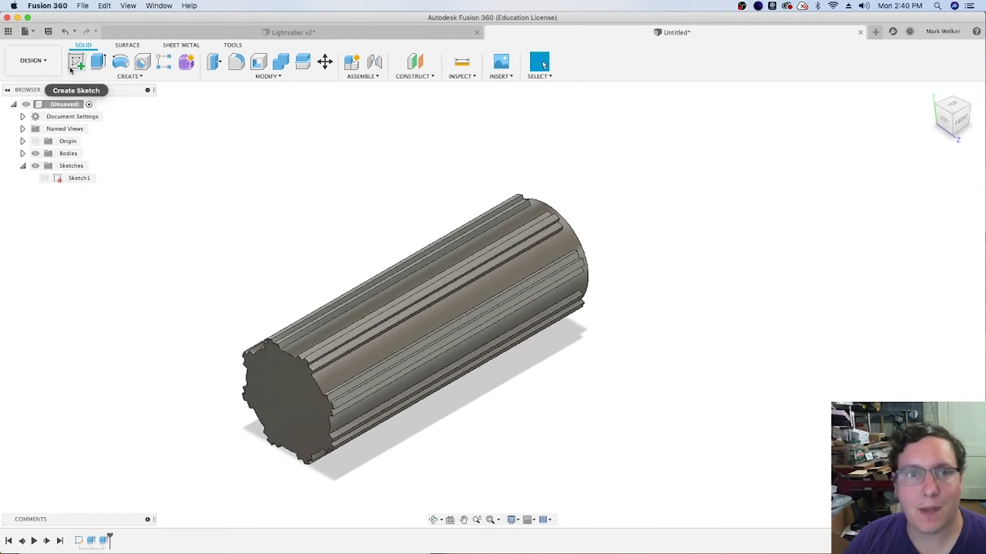
# Start a new sketch on the cylinder's gear-shaped end face.
pyautogui.click(75, 62)
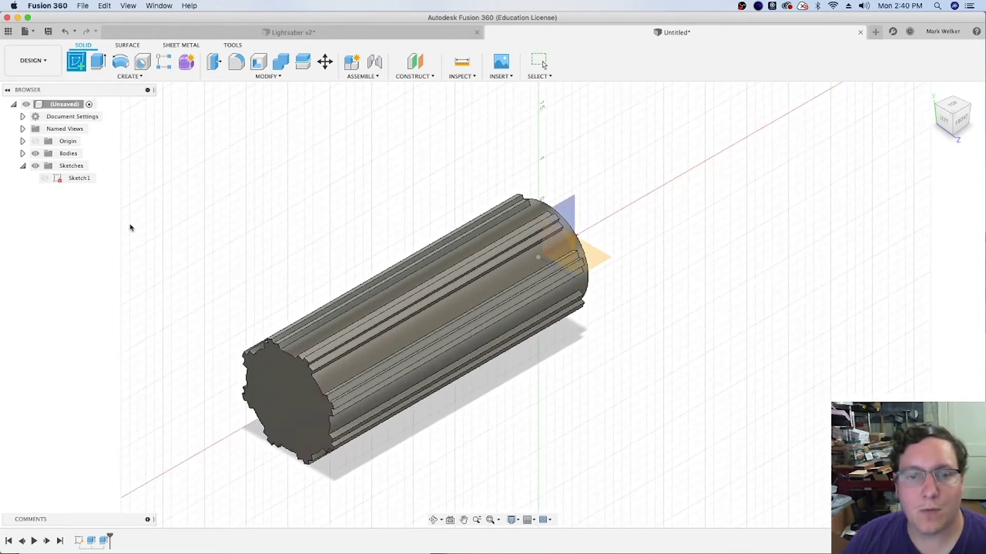
pyautogui.click(281, 395)
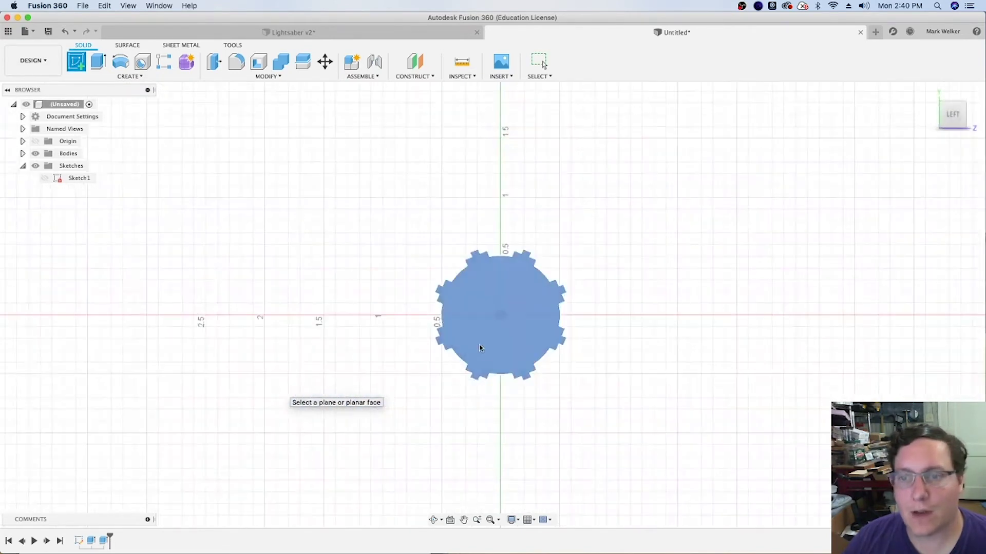
pyautogui.click(964, 105)
pyautogui.moveTo(972, 112); pyautogui.dragTo(68, 78)
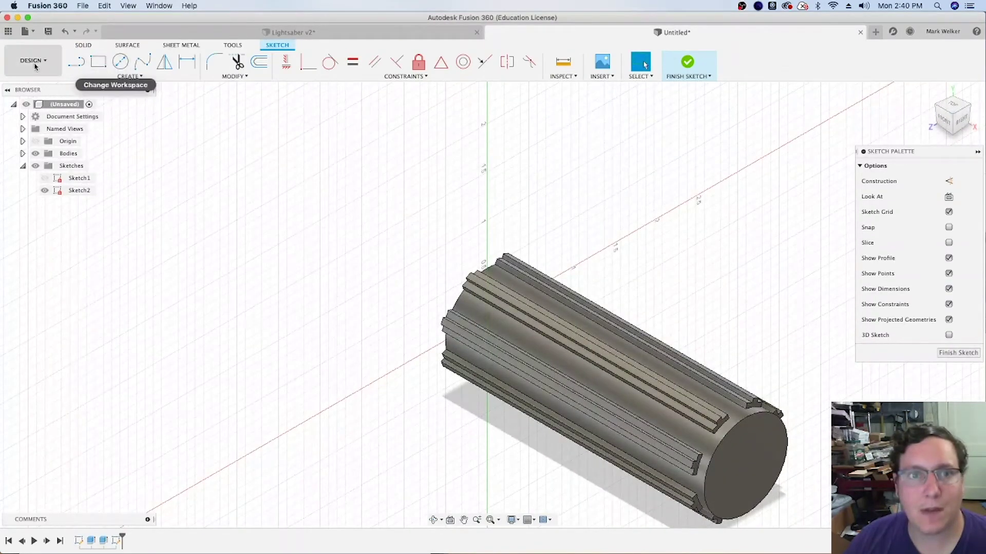
# Show Sketch1 again and choose the round end face to project.
pyautogui.click(44, 178)
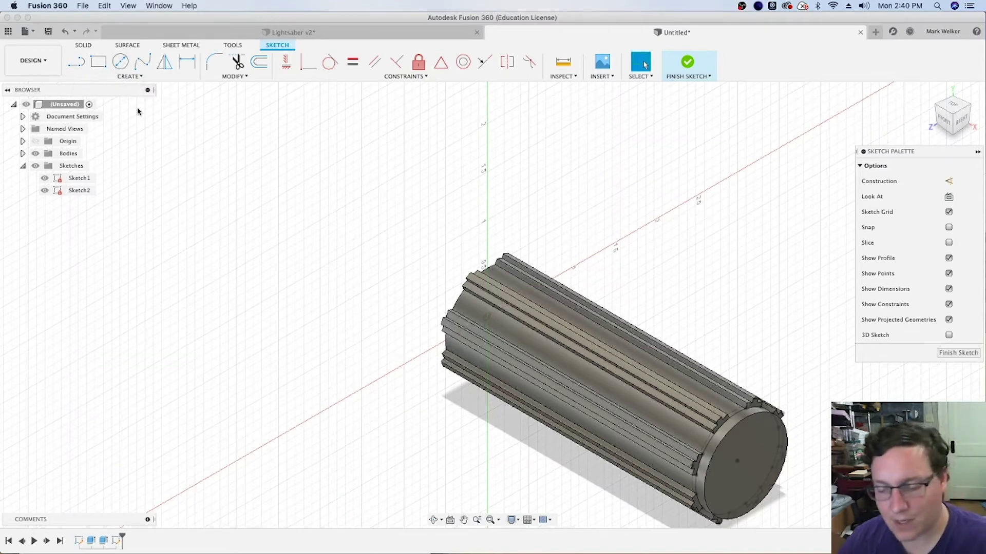
pyautogui.press('p')
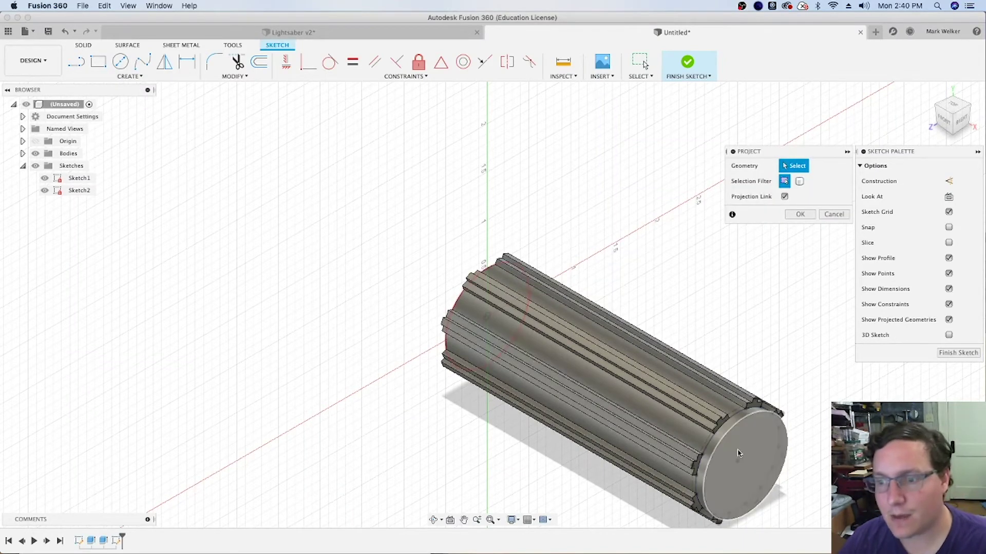
pyautogui.click(741, 455)
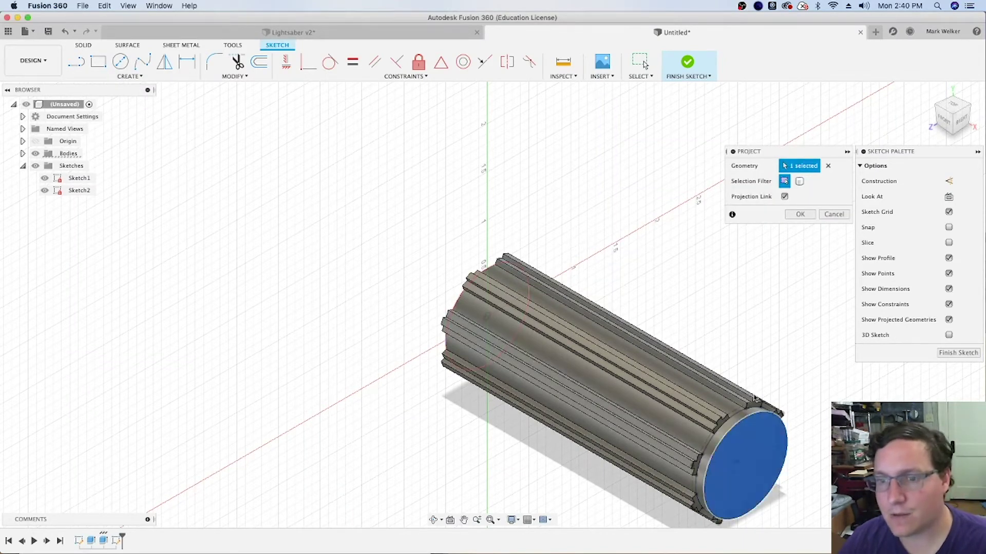
pyautogui.click(940, 122)
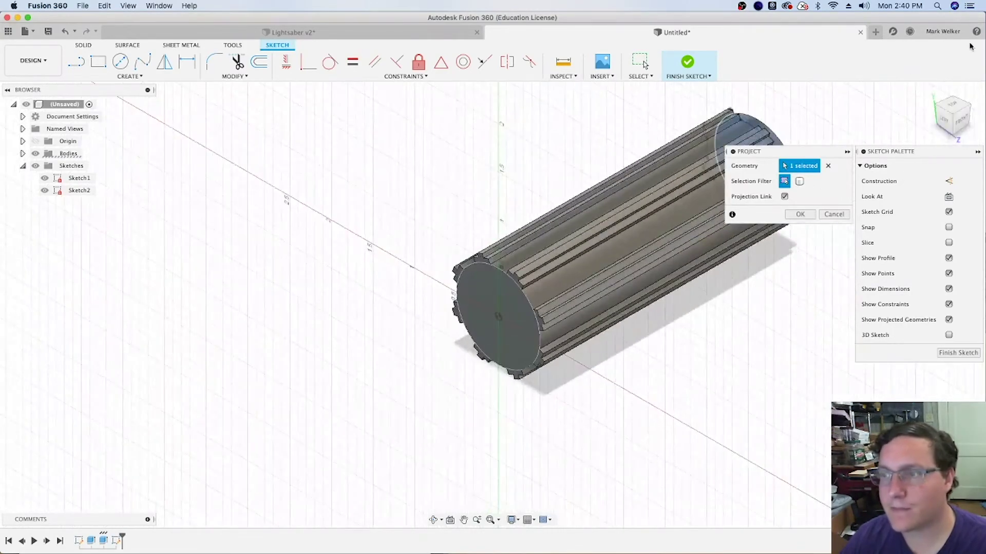
# Project the end face and draw a centred circle just inside its outline.
pyautogui.click(802, 215)
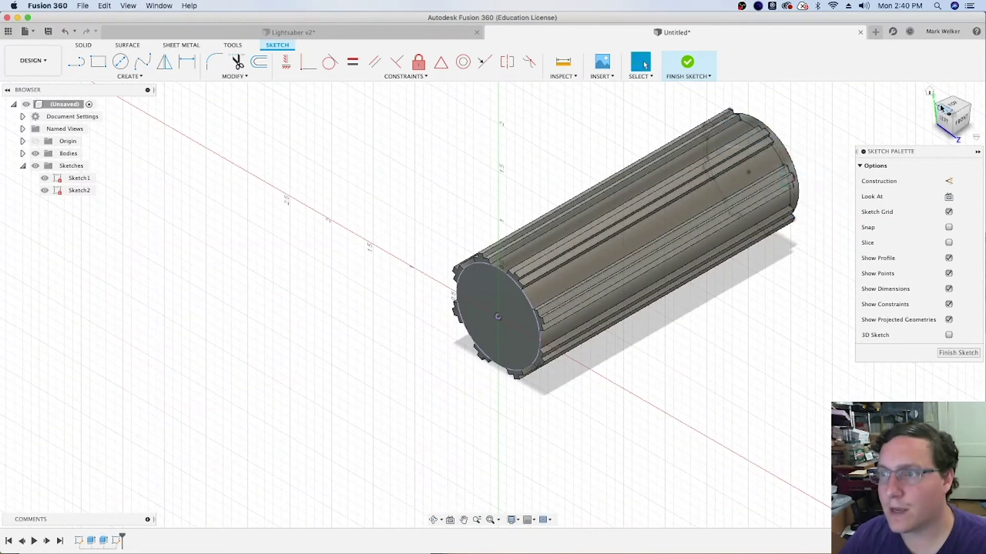
pyautogui.click(948, 196)
pyautogui.scroll(-2, 494, 323)
pyautogui.scroll(3, 493, 324)
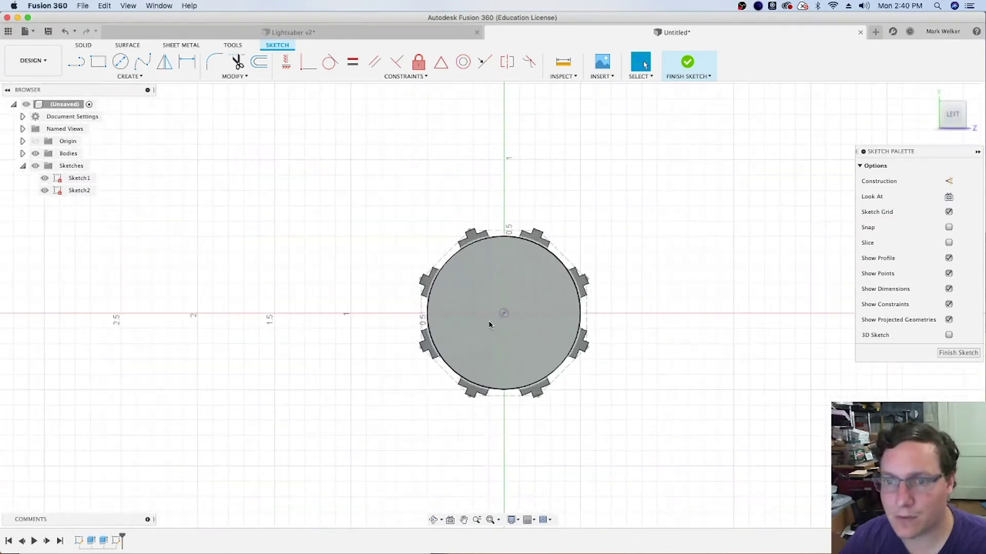
pyautogui.scroll(2, 501, 324)
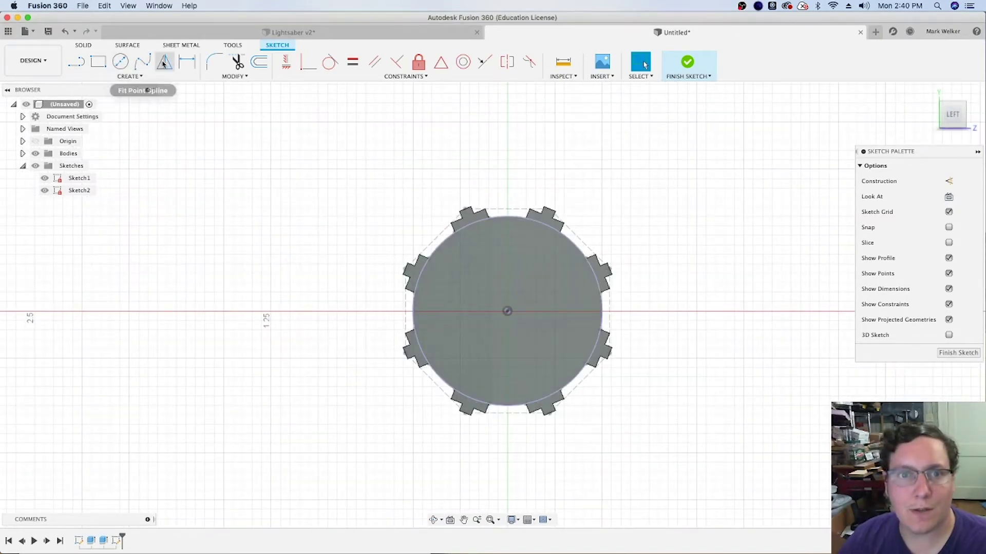
pyautogui.click(260, 63)
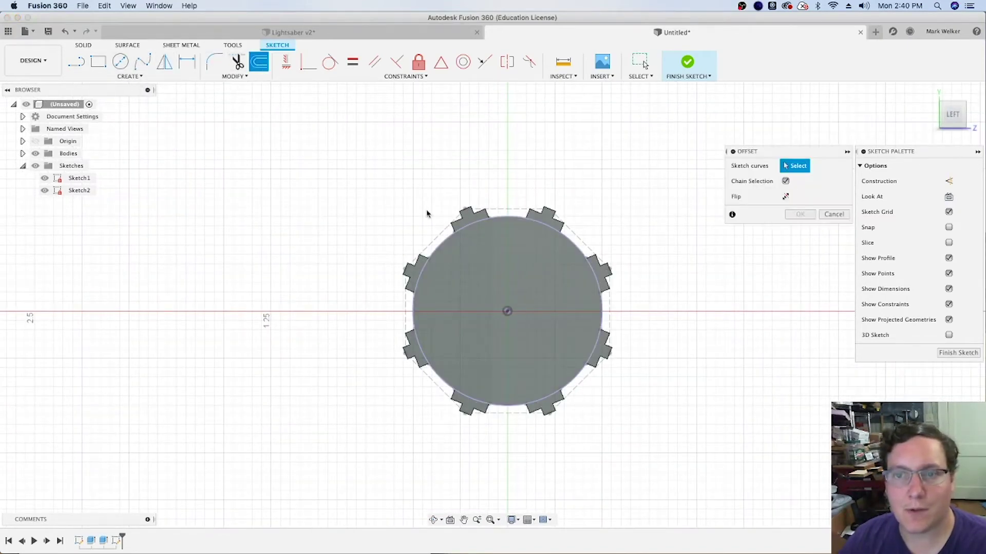
pyautogui.click(504, 225)
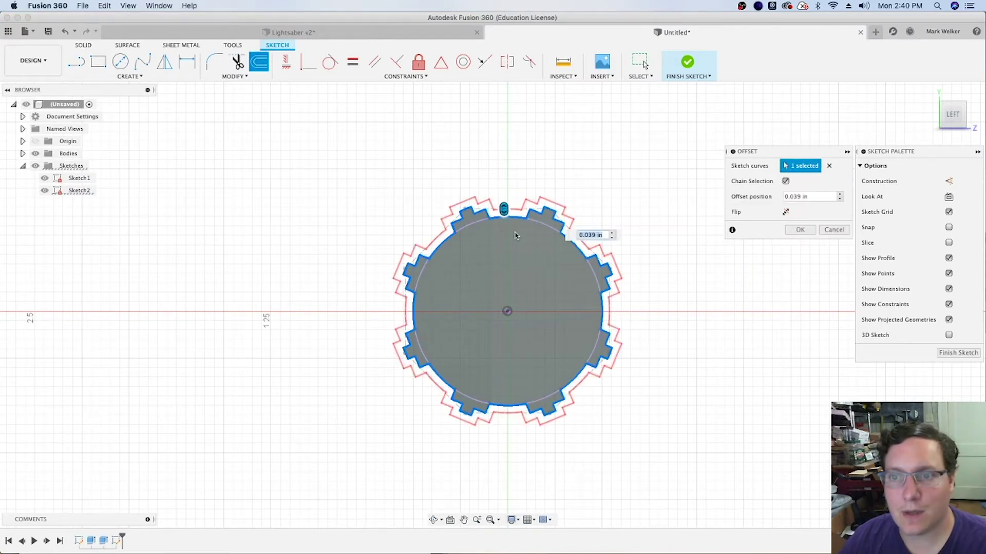
pyautogui.press('Escape')
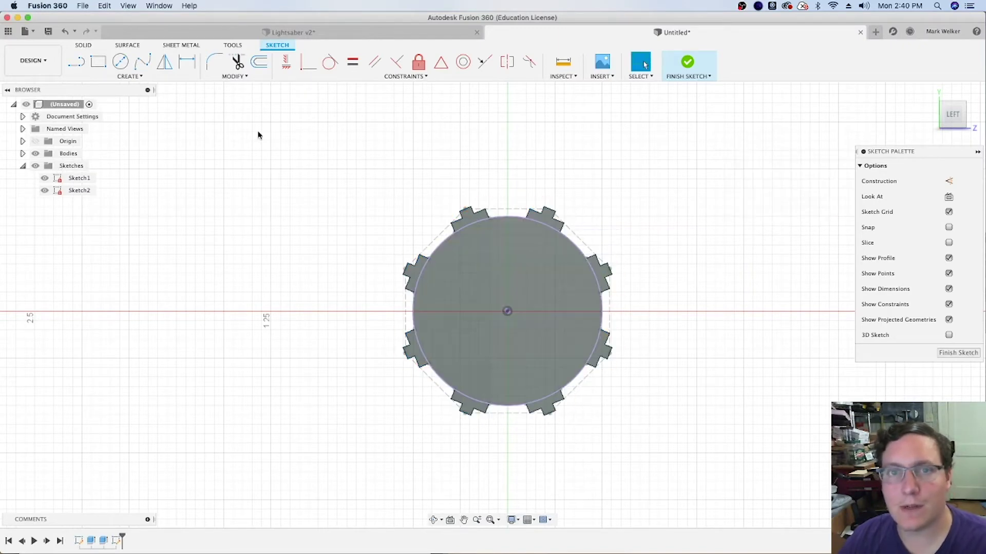
pyautogui.click(120, 64)
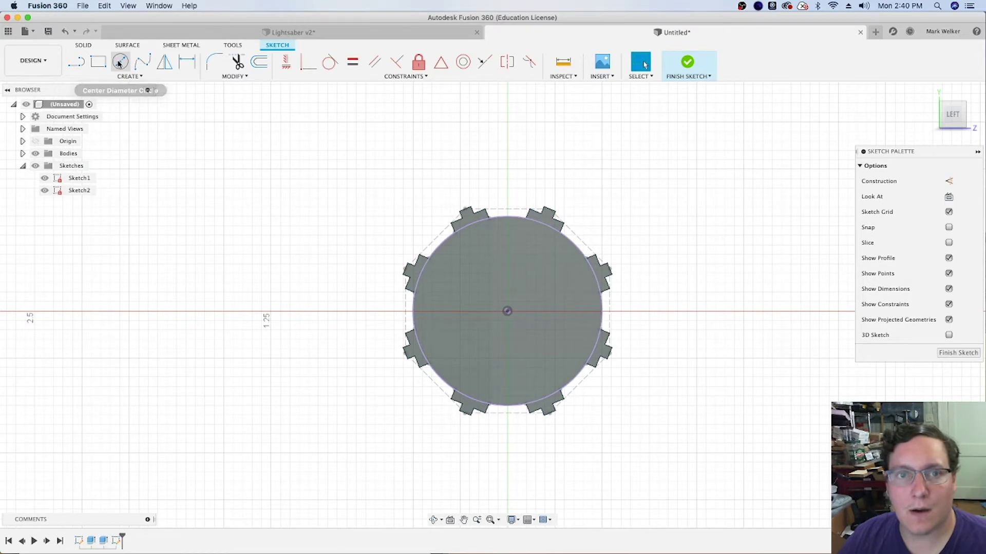
pyautogui.click(507, 312)
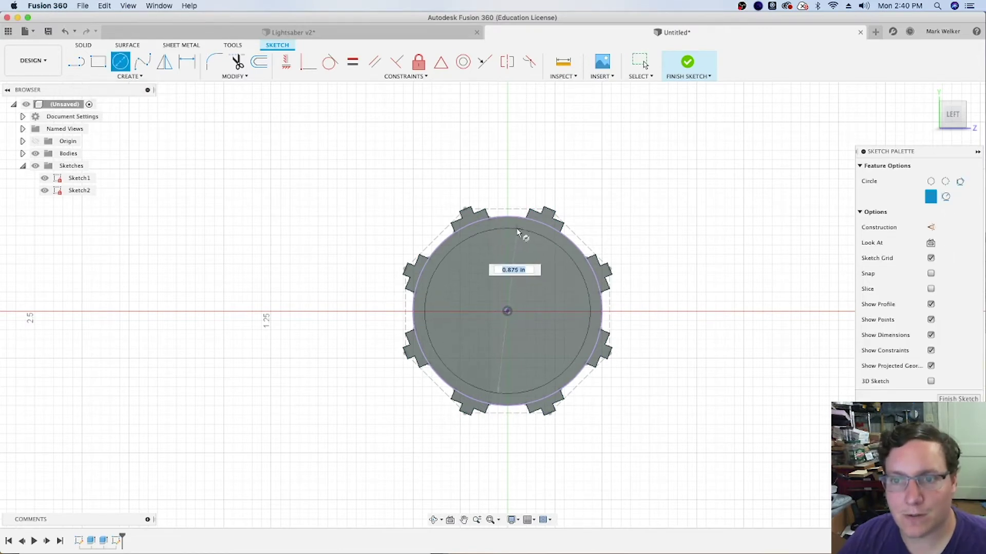
pyautogui.click(519, 232)
pyautogui.scroll(2, 518, 233)
pyautogui.scroll(2, 518, 234)
# Dimension the gap between the two circles as 0.02 in, correcting it from 0.04.
pyautogui.press('d')
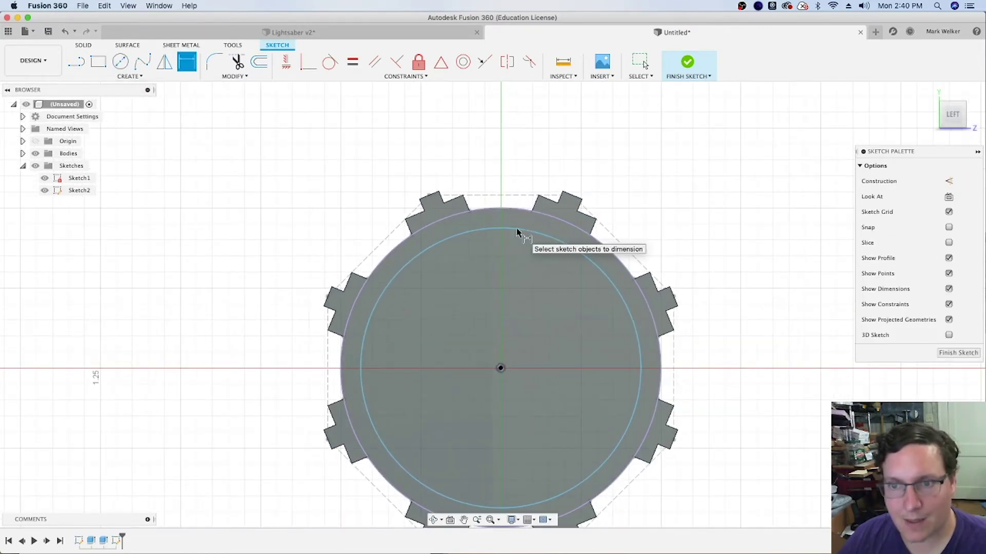
pyautogui.click(522, 213)
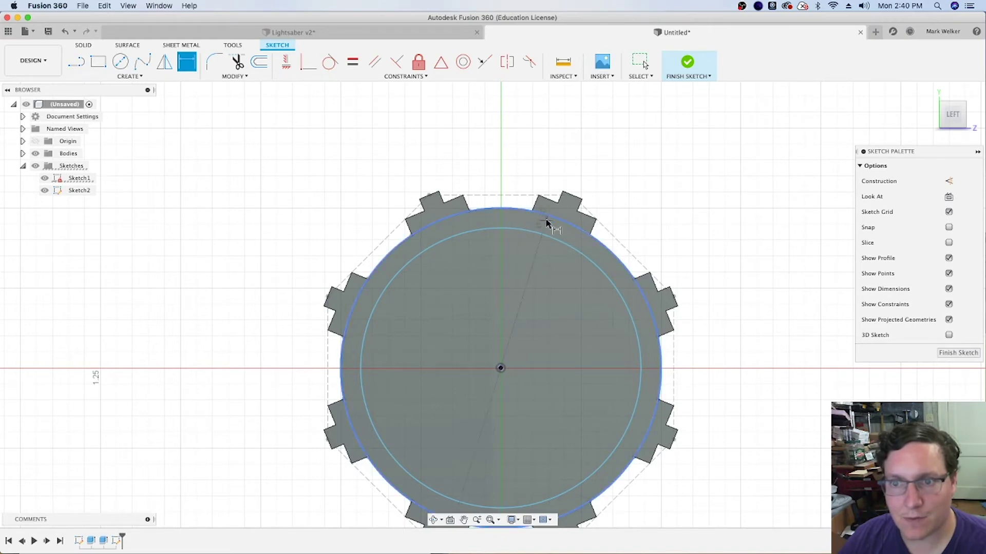
pyautogui.click(571, 246)
pyautogui.click(625, 229)
pyautogui.write('.04')
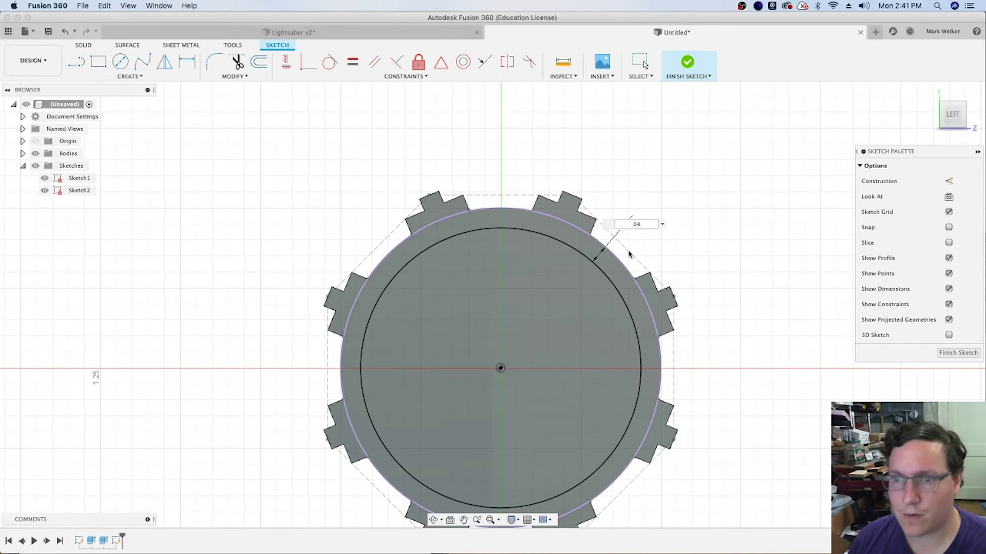
pyautogui.press('Return')
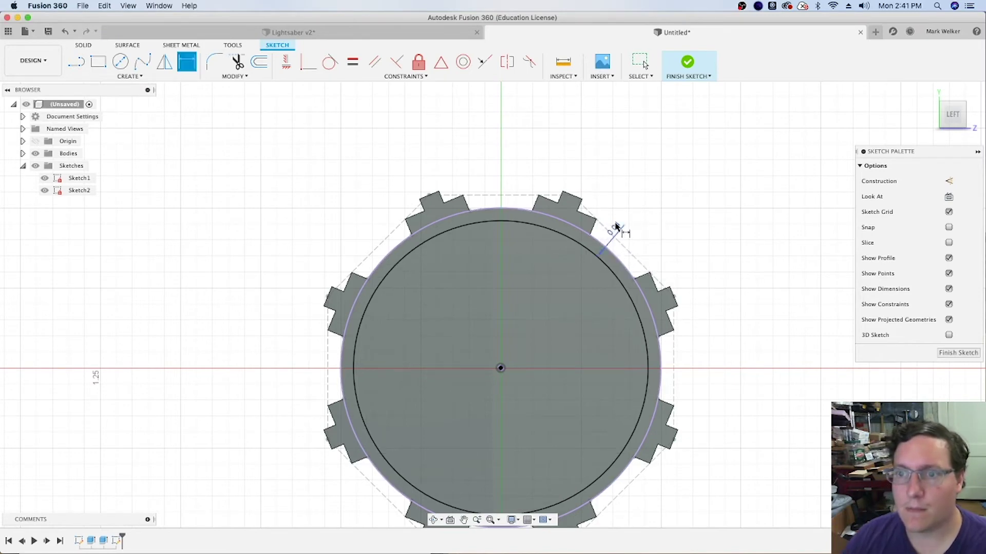
pyautogui.click(618, 228)
pyautogui.write('.02')
pyautogui.press('Return')
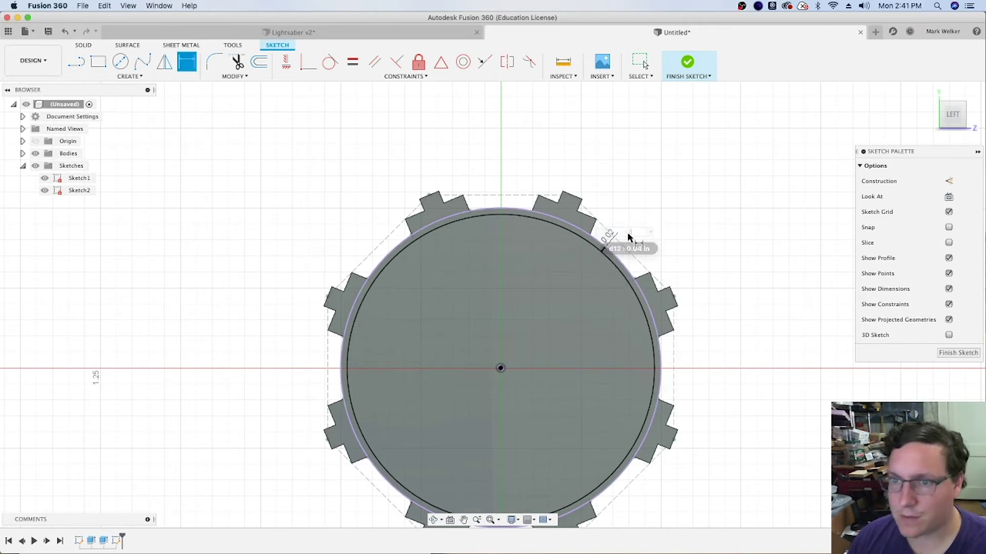
pyautogui.moveTo(953, 114)
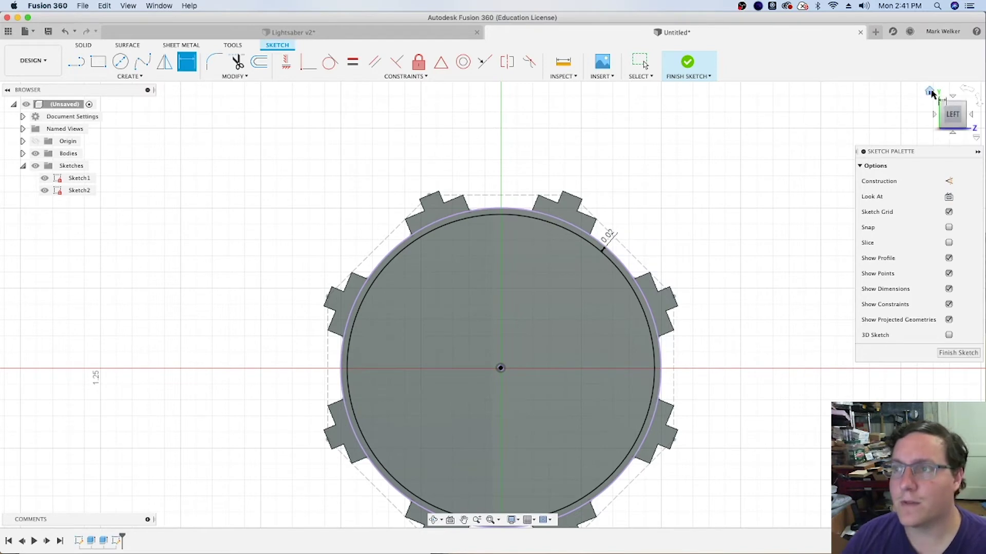
pyautogui.click(930, 92)
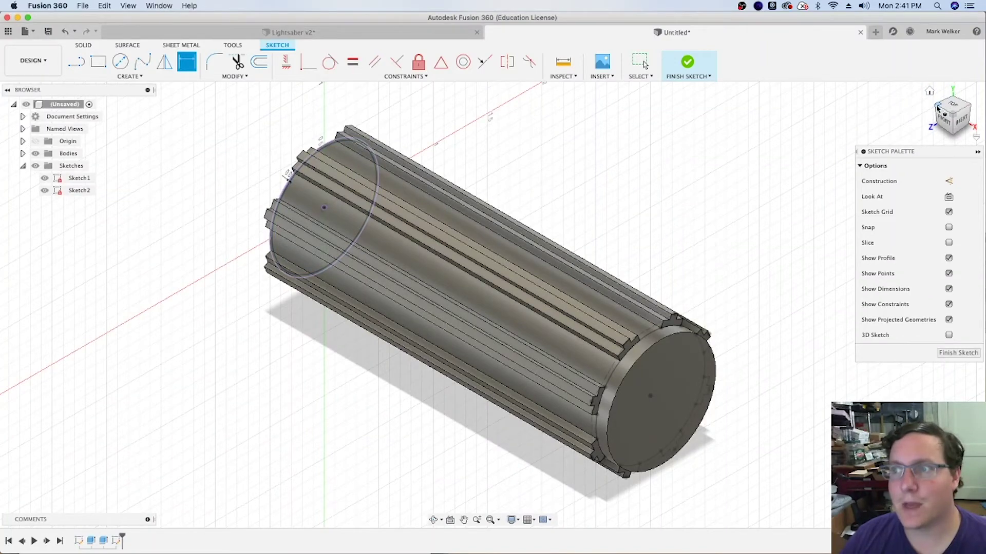
# Orbit toward the sketched end and save that angle as the home view.
pyautogui.moveTo(940, 112); pyautogui.dragTo(915, 134)
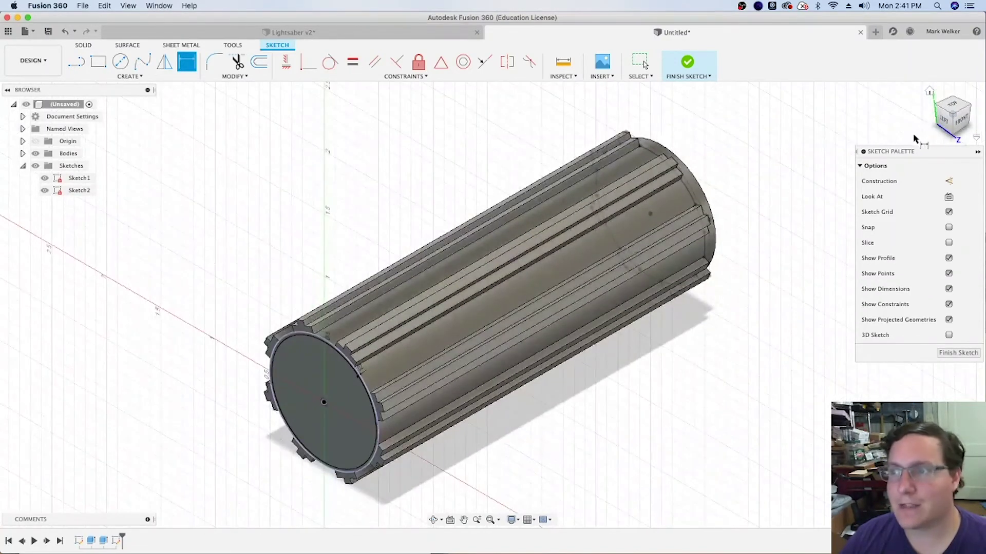
pyautogui.rightClick(930, 92)
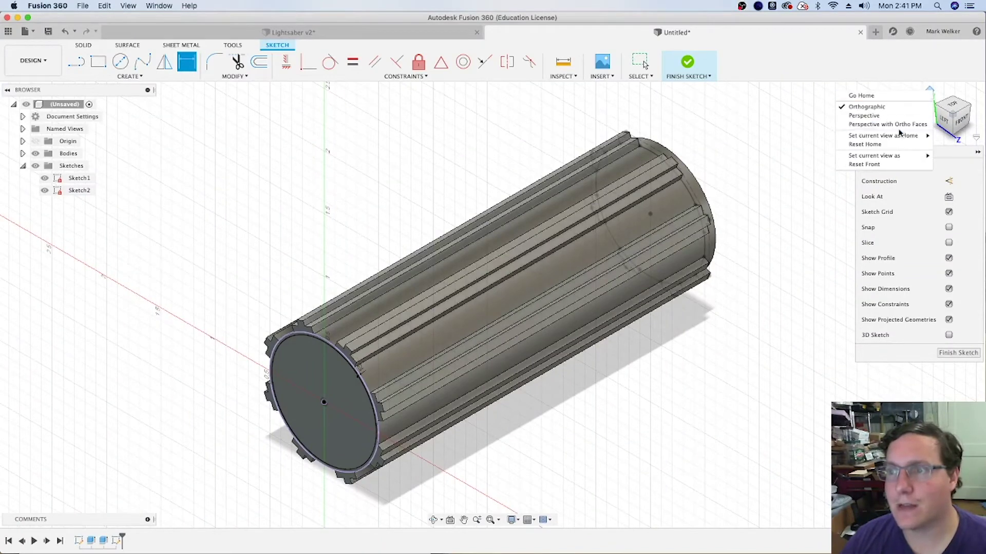
pyautogui.moveTo(883, 136)
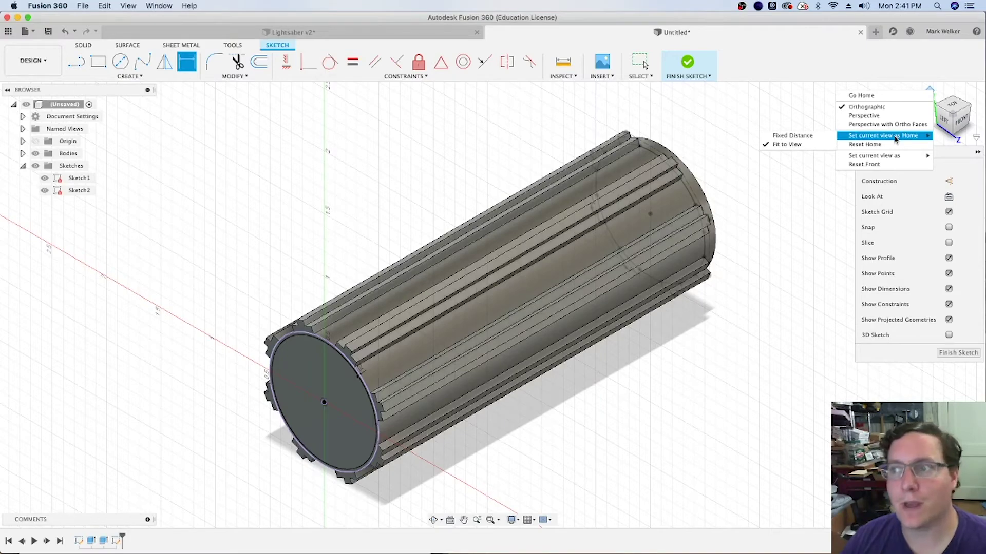
pyautogui.click(807, 145)
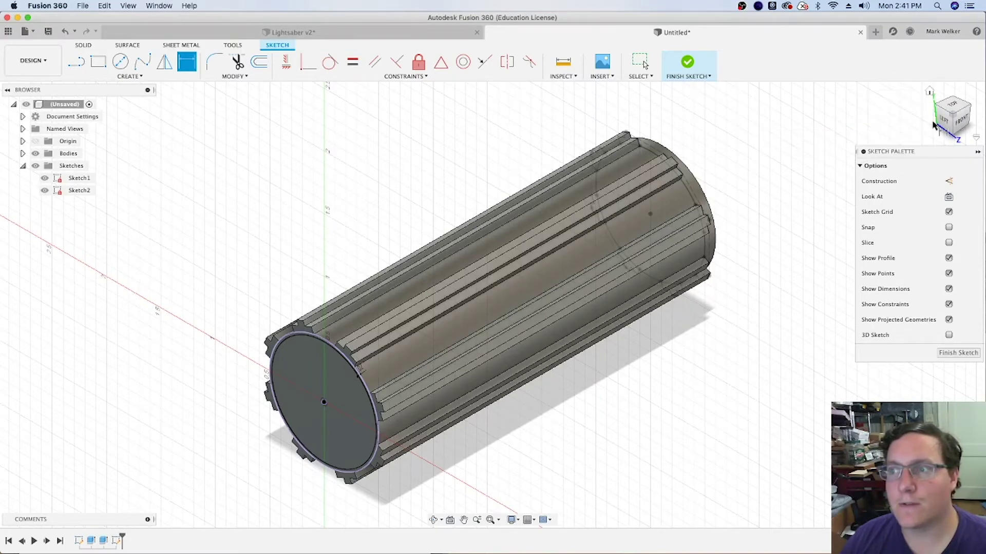
pyautogui.click(955, 119)
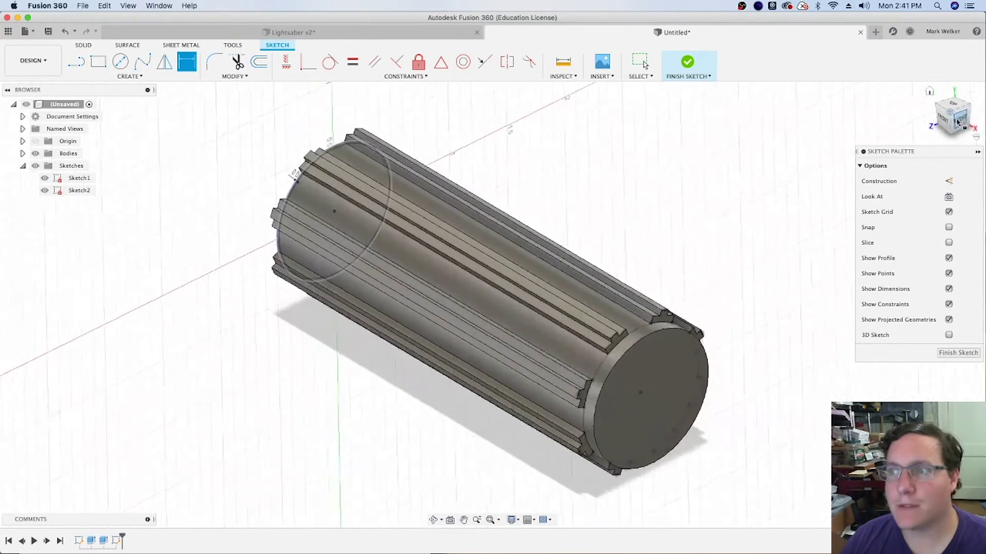
pyautogui.click(938, 103)
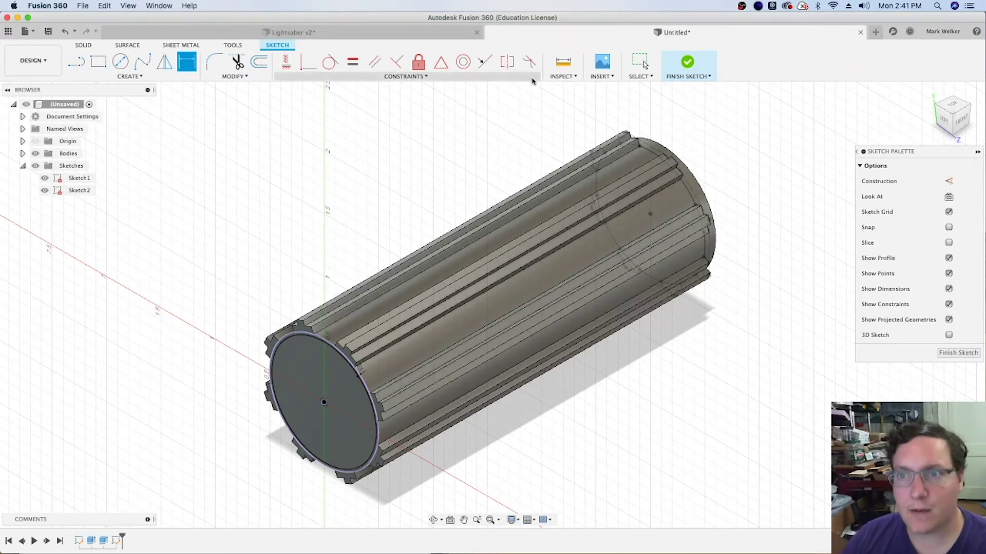
# Extrude the inset end circle 1.5 in into a smooth rod.
pyautogui.click(676, 64)
pyautogui.press('e')
pyautogui.click(329, 385)
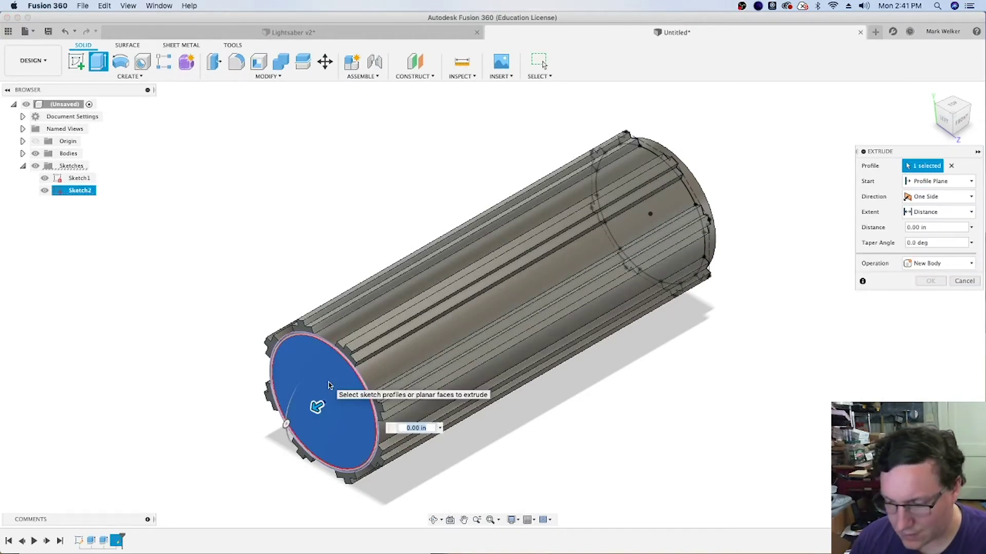
pyautogui.write('1.5')
pyautogui.press('Return')
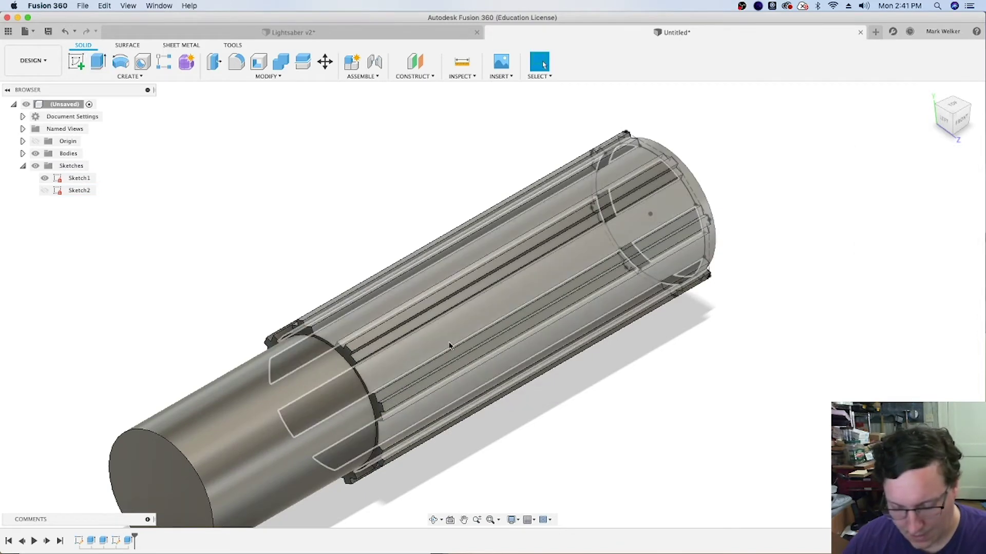
pyautogui.scroll(-2, 851, 222)
pyautogui.click(77, 61)
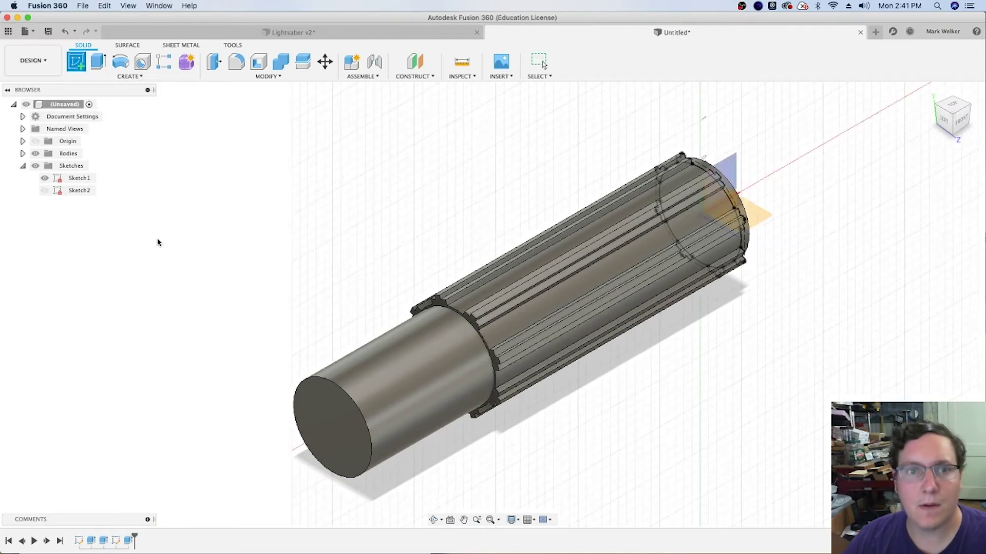
# Draw a circle centred on the origin on the plain rod's end face.
pyautogui.click(350, 431)
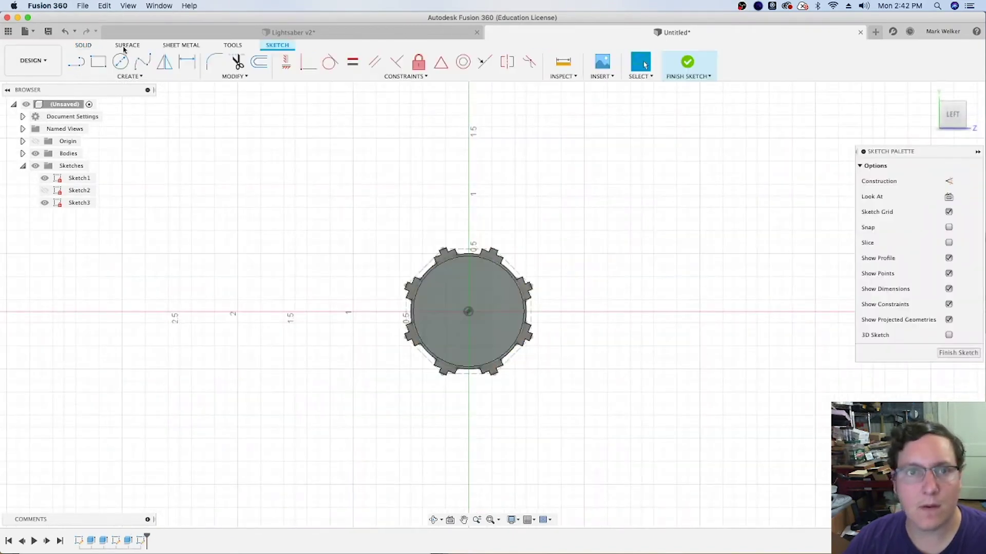
pyautogui.scroll(3, 435, 316)
pyautogui.scroll(1, 408, 318)
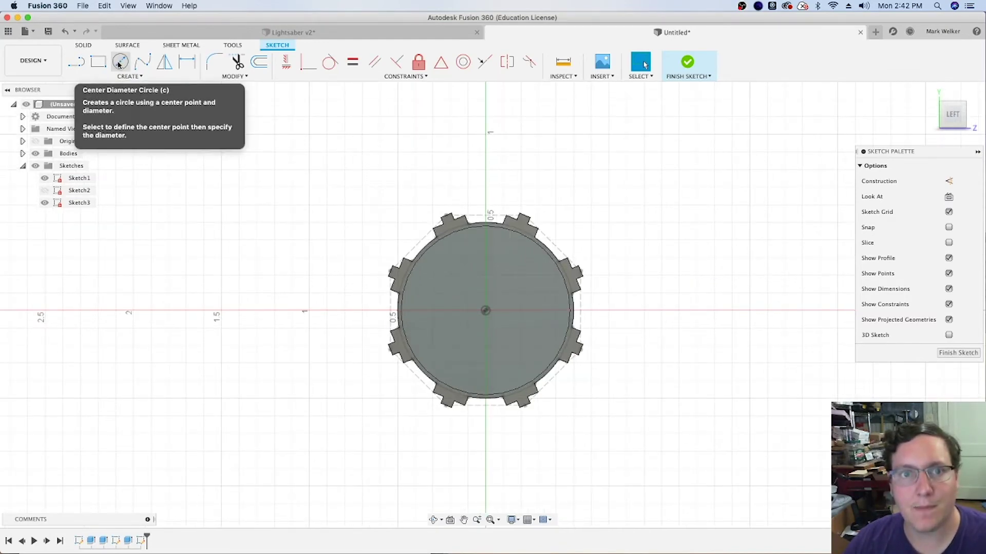
pyautogui.click(120, 64)
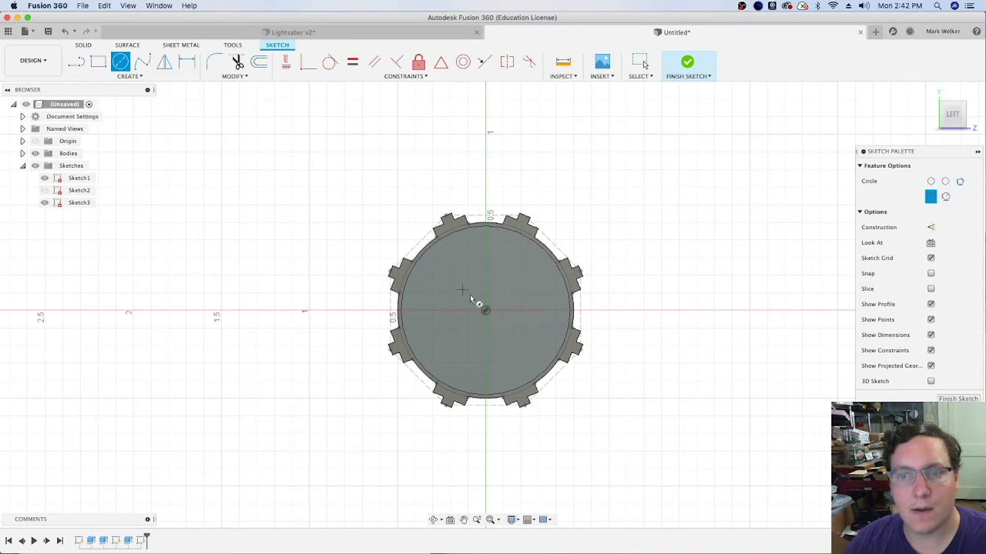
pyautogui.click(491, 310)
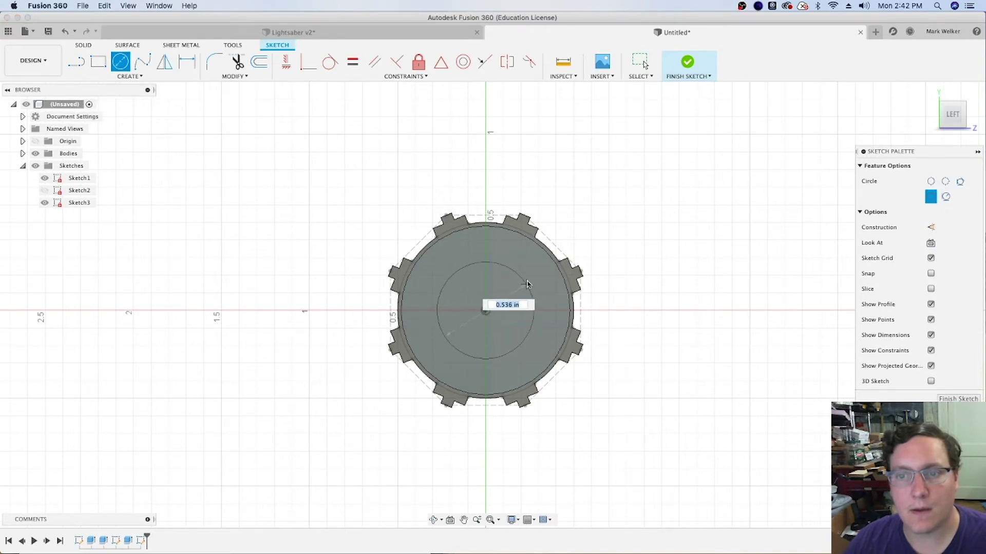
pyautogui.click(544, 262)
pyautogui.scroll(3, 544, 262)
pyautogui.scroll(2, 543, 262)
# Dimension the circle's gap to the outer edge as 0.02 in, correcting it from 0.01.
pyautogui.press('d')
pyautogui.click(544, 262)
pyautogui.click(557, 249)
pyautogui.click(577, 221)
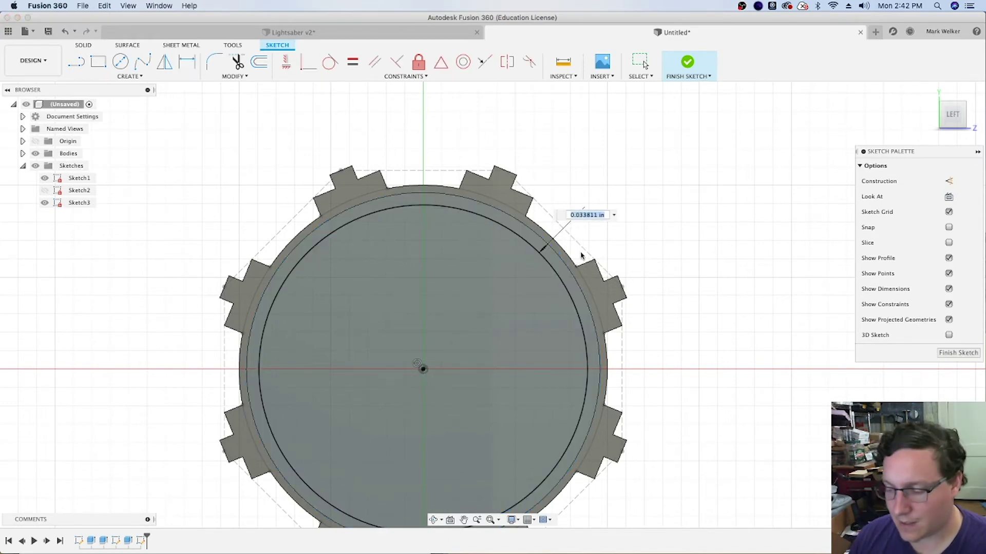
pyautogui.write('.01')
pyautogui.press('Return')
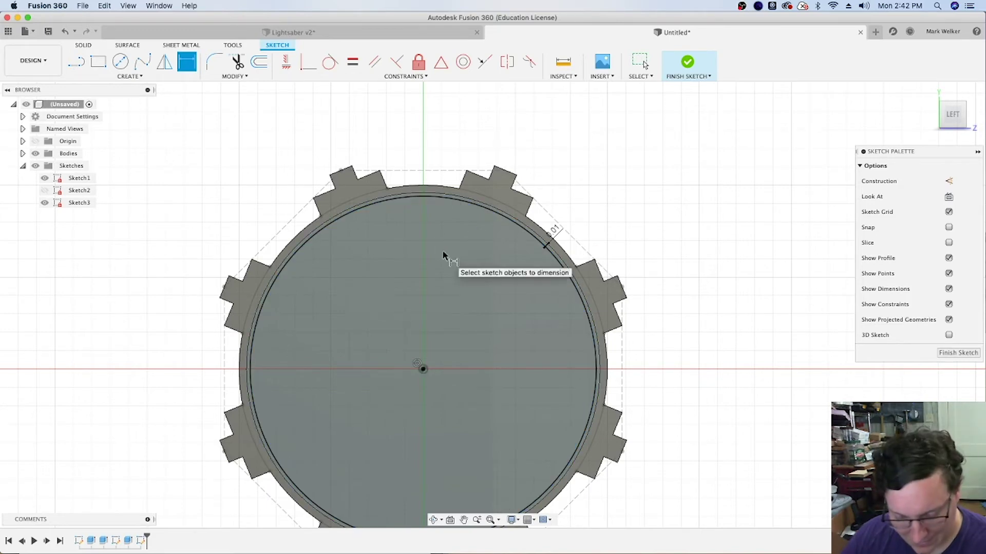
pyautogui.doubleClick(555, 231)
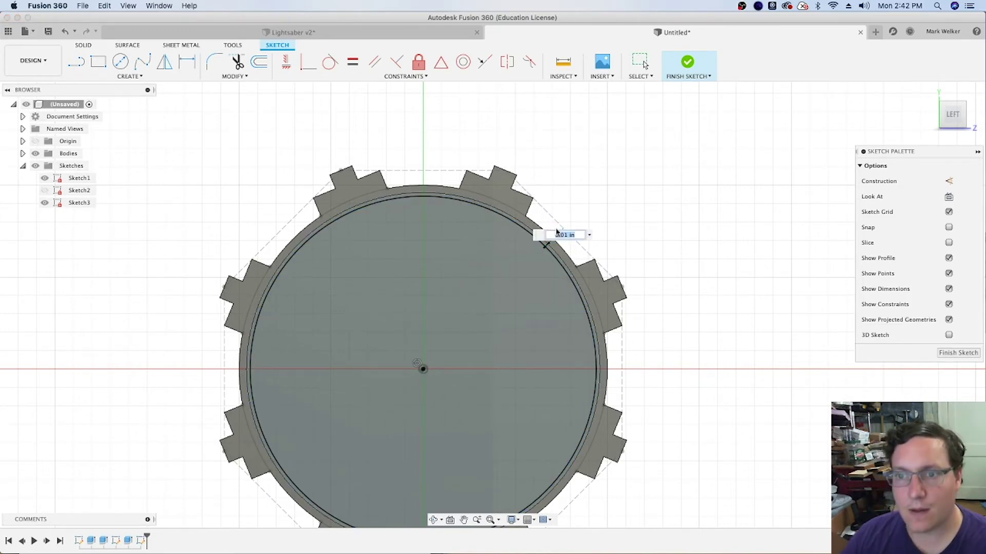
pyautogui.write('.02')
pyautogui.press('Return')
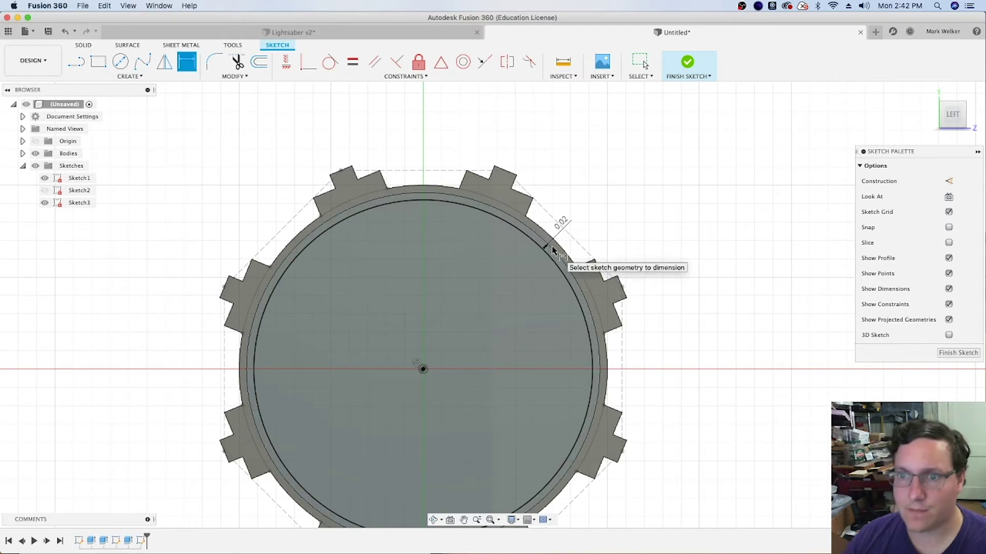
# Extrude Sketch3's inner circle to a length of 4 as a narrower stepped rod.
pyautogui.click(673, 71)
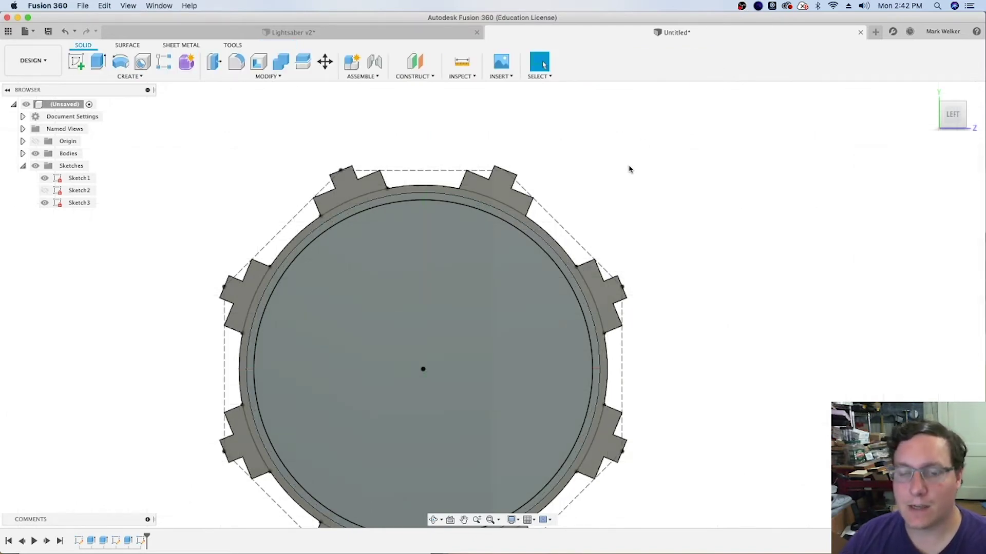
pyautogui.press('e')
pyautogui.click(529, 275)
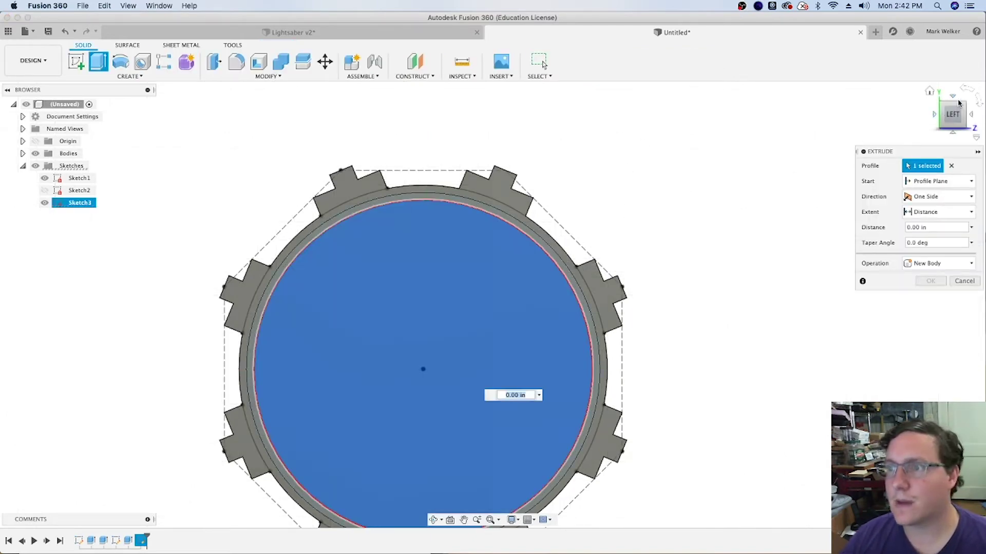
pyautogui.click(929, 91)
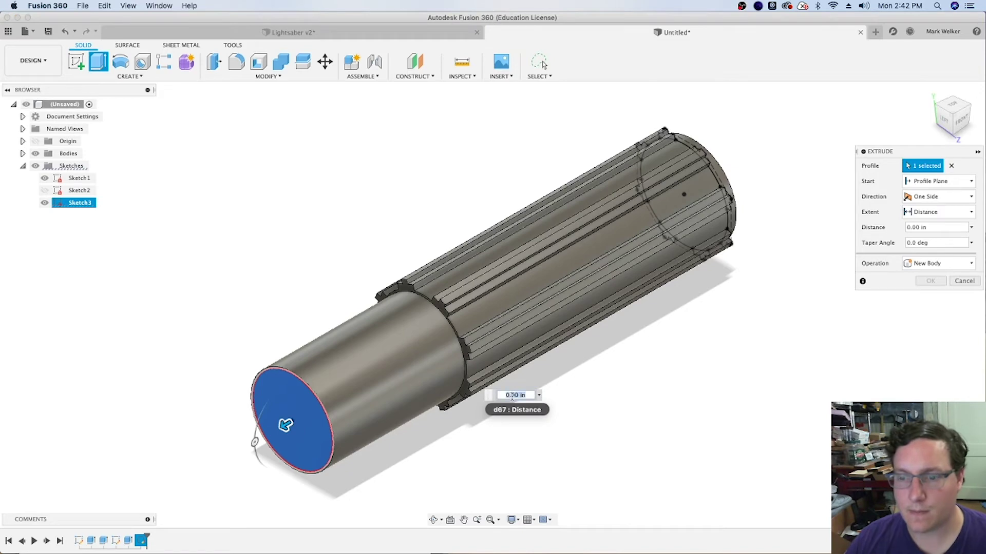
pyautogui.write('4')
pyautogui.press('Return')
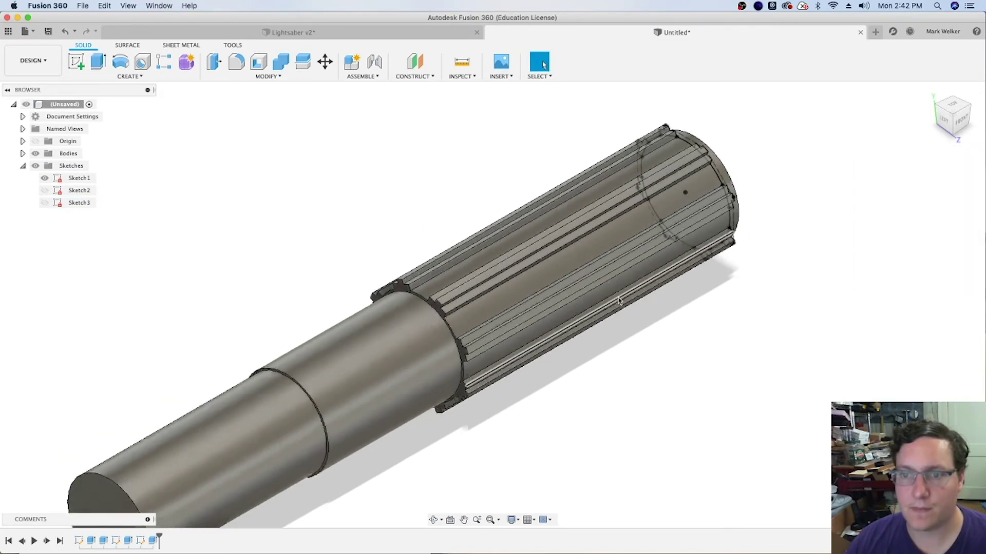
pyautogui.scroll(-2, 619, 301)
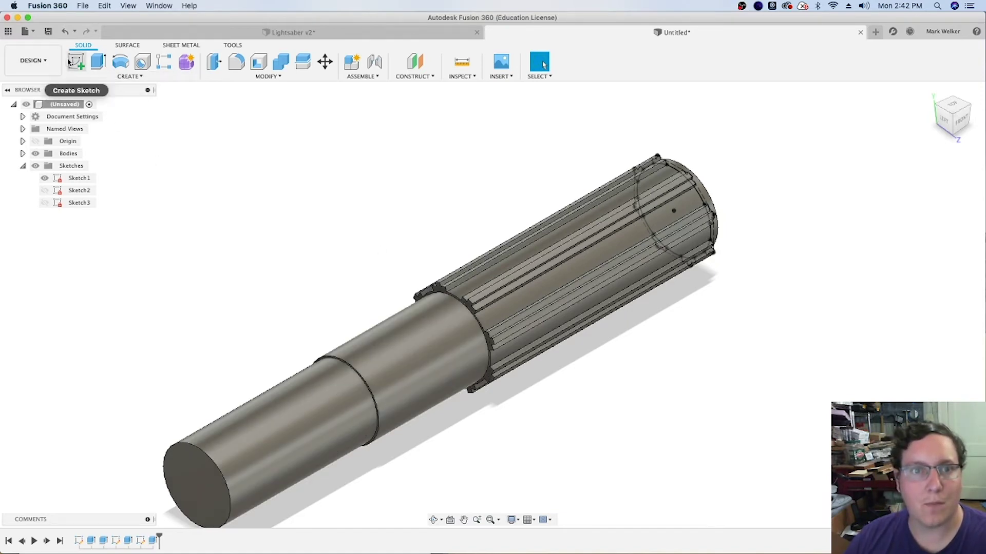
# Start a sketch on the narrow cylinder's end face with a circle centred at the origin.
pyautogui.click(76, 62)
pyautogui.click(205, 478)
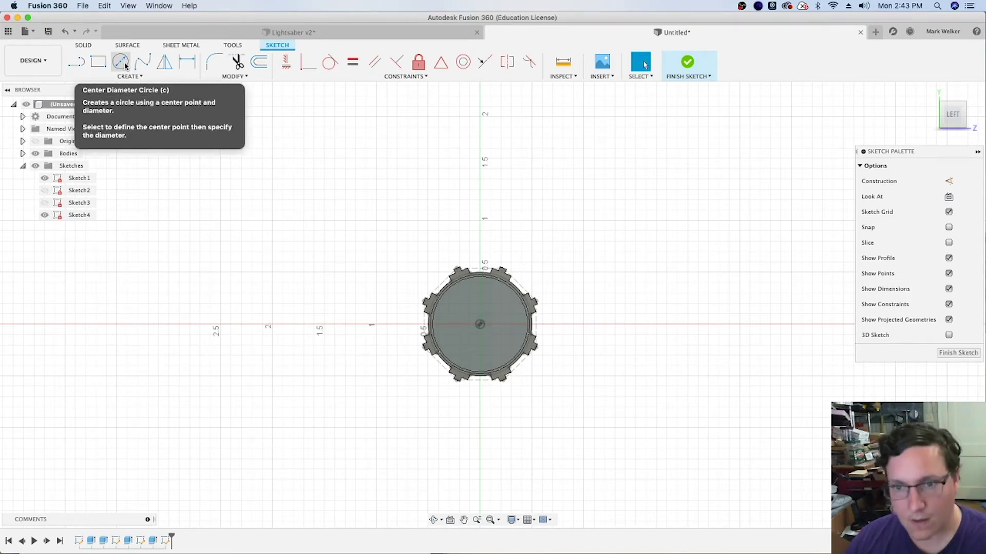
pyautogui.scroll(3, 501, 308)
pyautogui.scroll(3, 531, 347)
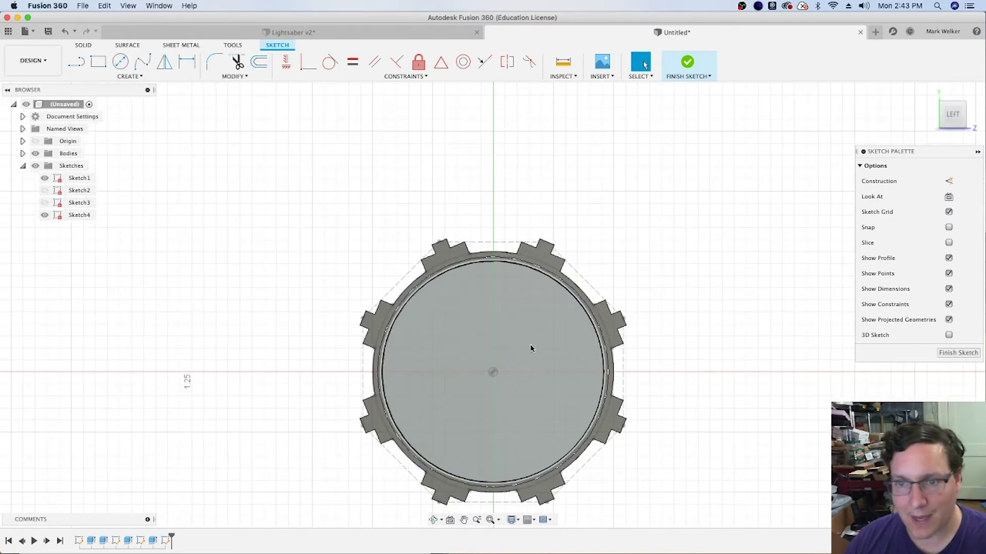
pyautogui.click(120, 65)
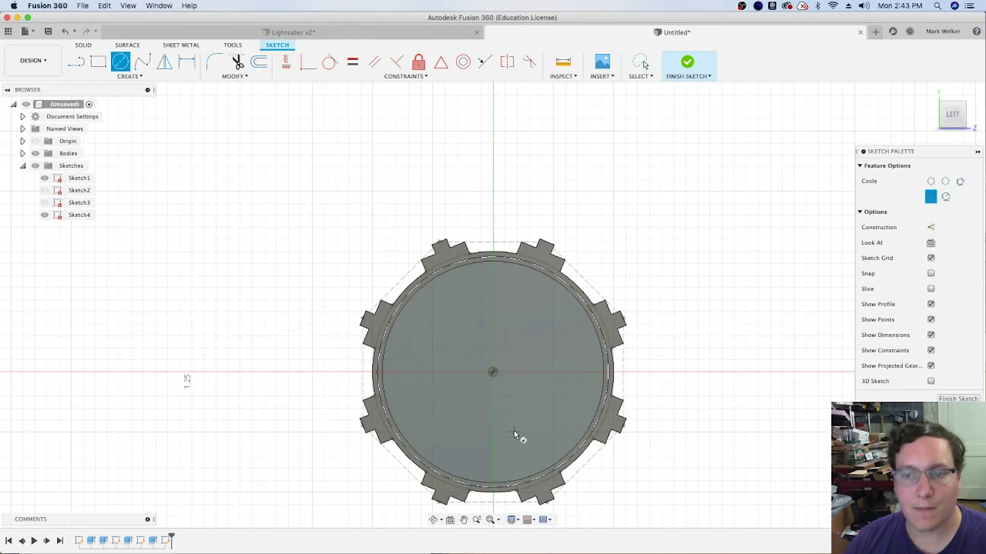
pyautogui.click(493, 373)
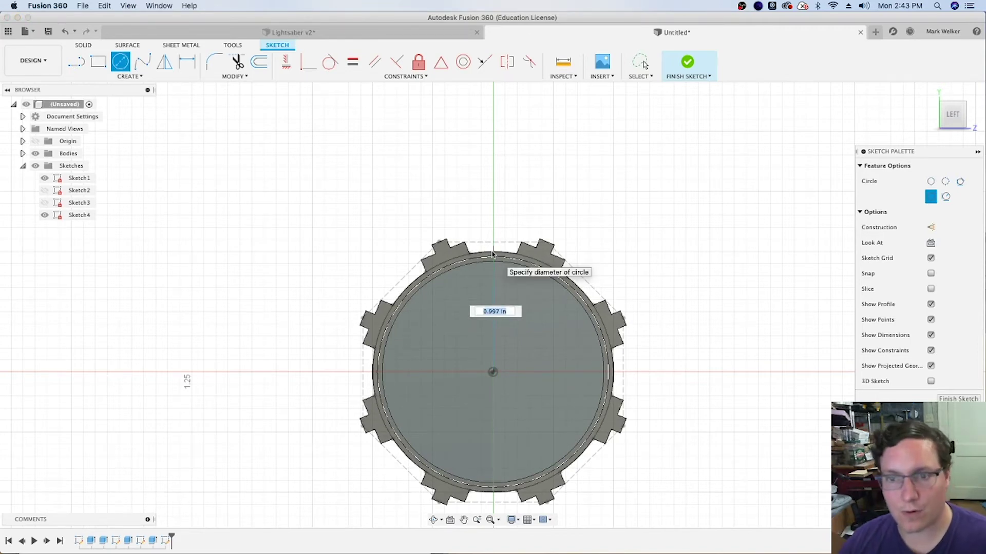
pyautogui.press('Return')
pyautogui.press('Escape')
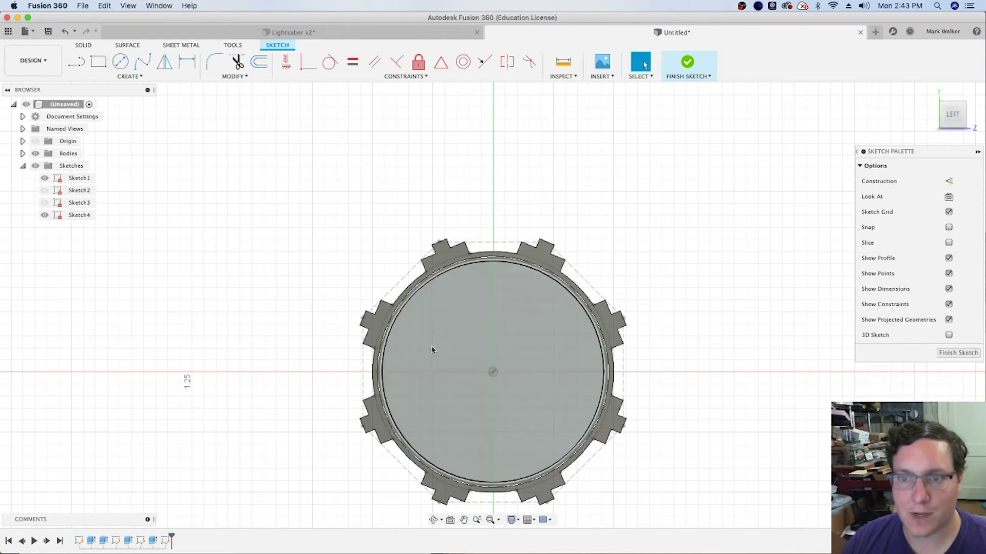
pyautogui.scroll(3, 467, 273)
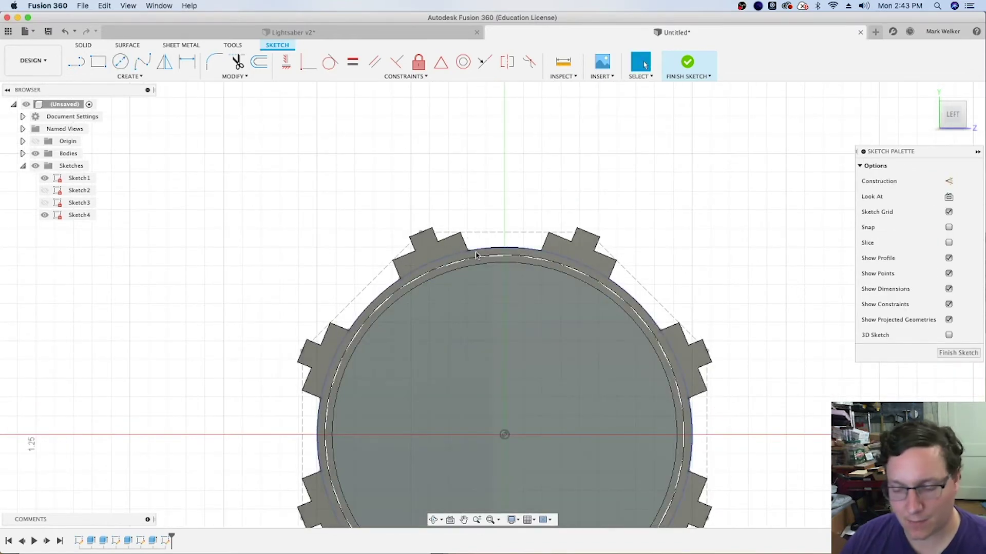
# Project the cylinder's outer edge into the sketch and finish it.
pyautogui.press('p')
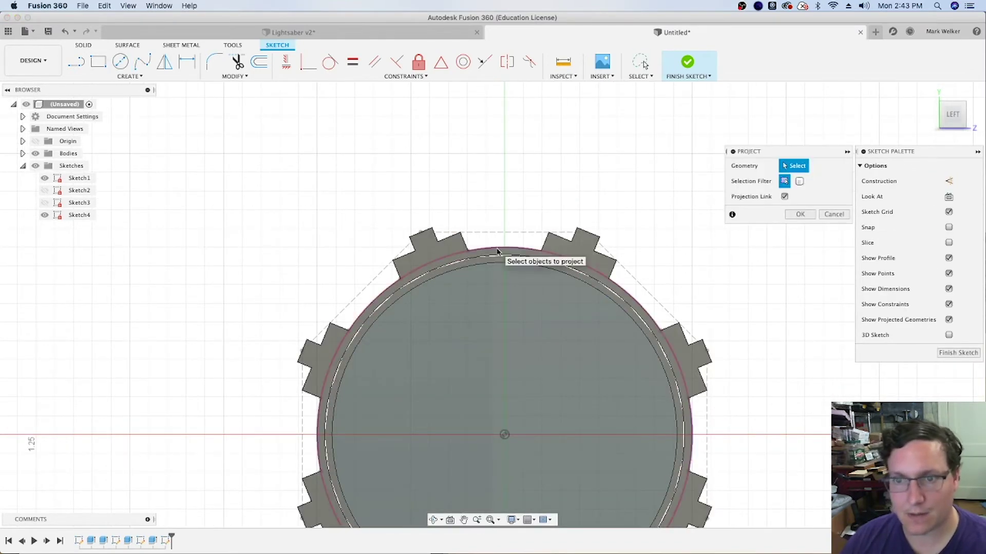
pyautogui.click(497, 252)
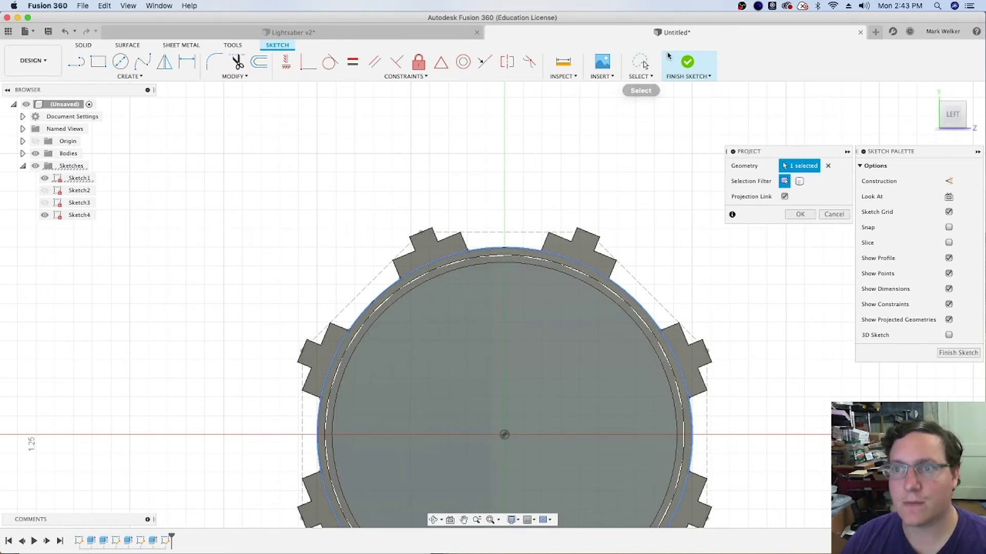
pyautogui.click(688, 65)
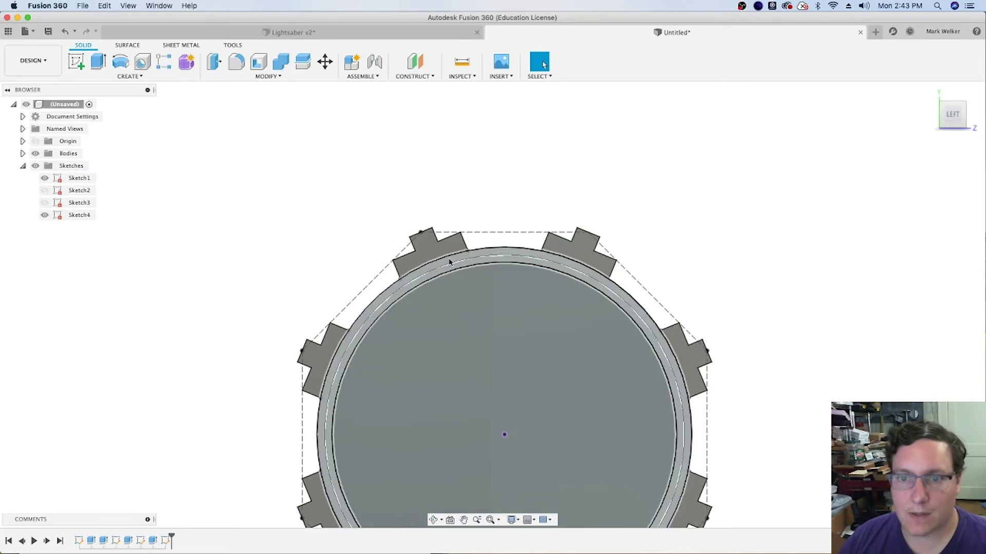
# Extrude the ring and inner circle profiles 0.5 in to form the end cap.
pyautogui.click(451, 262)
pyautogui.keyDown('shift'); pyautogui.click(486, 295); pyautogui.keyUp('shift')
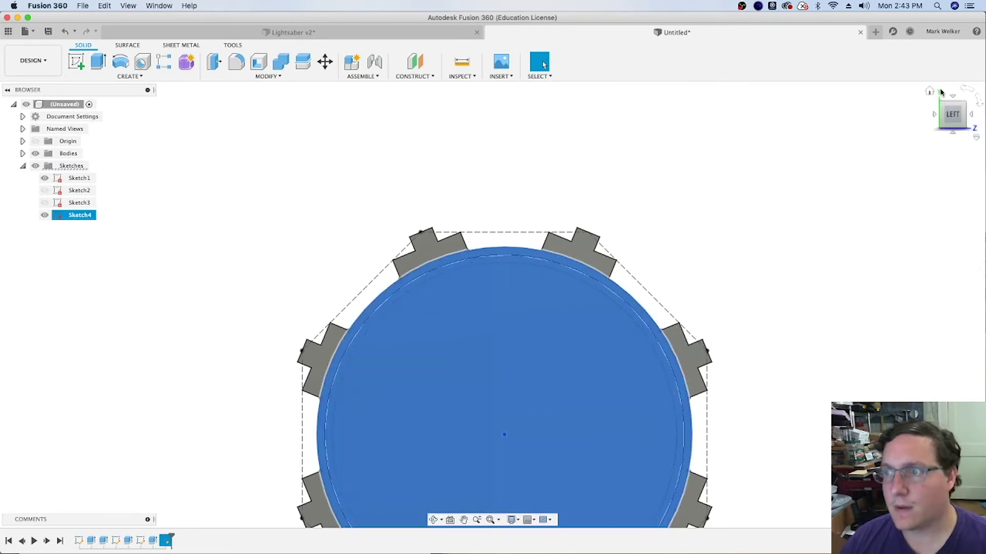
pyautogui.click(929, 92)
pyautogui.scroll(2, 277, 439)
pyautogui.scroll(2, 277, 440)
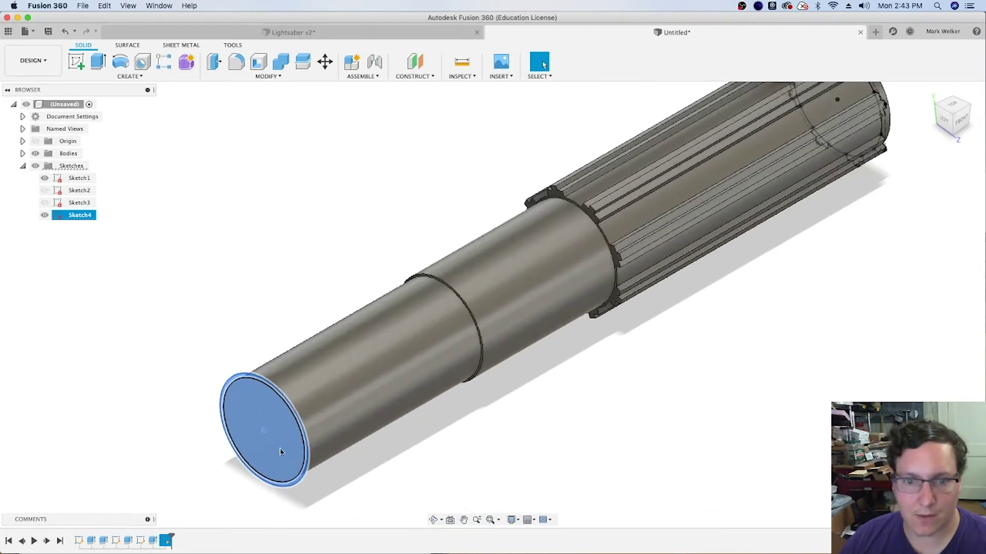
pyautogui.scroll(2, 277, 439)
pyautogui.press('e')
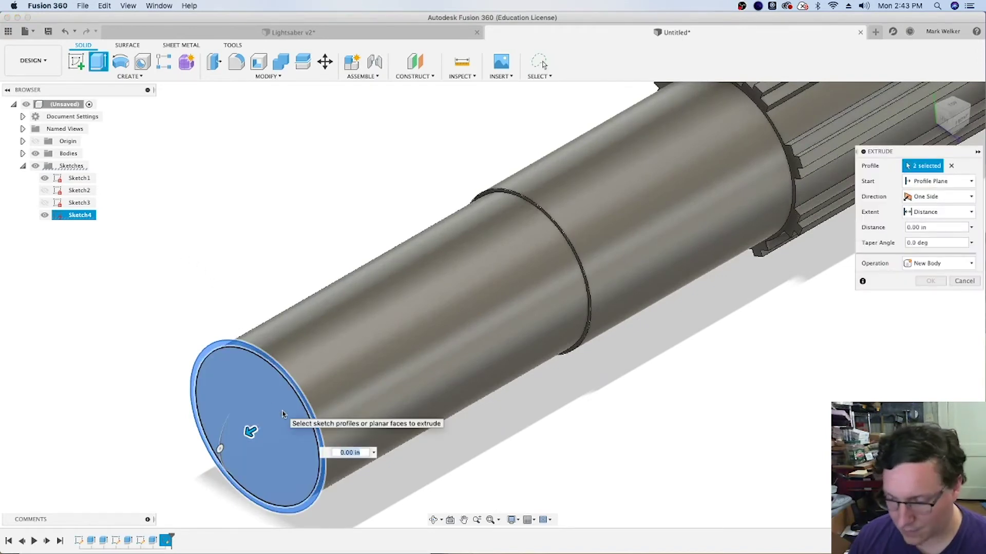
pyautogui.press('Return')
pyautogui.press('Return')
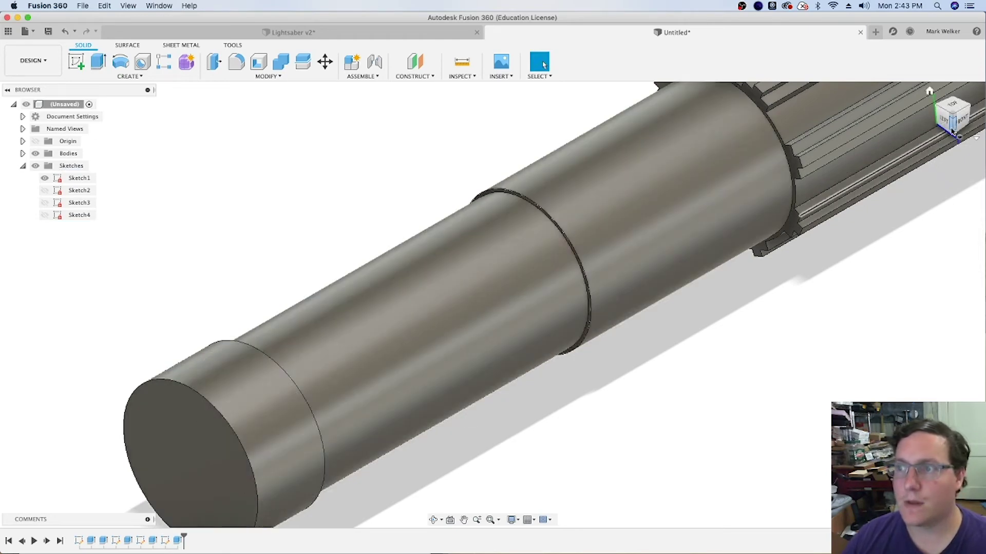
# Check the hilt from the front and home views, then start a new sketch.
pyautogui.click(960, 122)
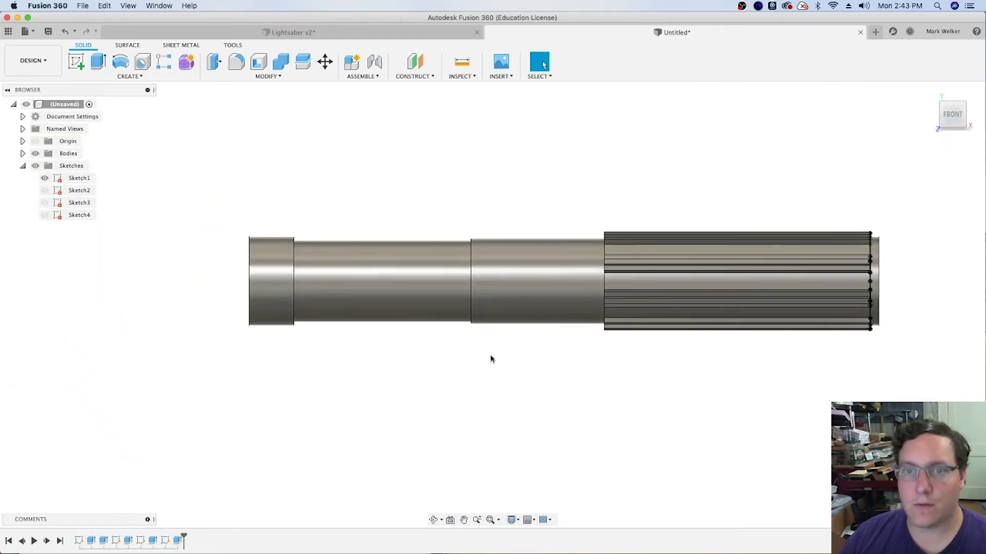
pyautogui.scroll(2, 491, 359)
pyautogui.scroll(2, 490, 359)
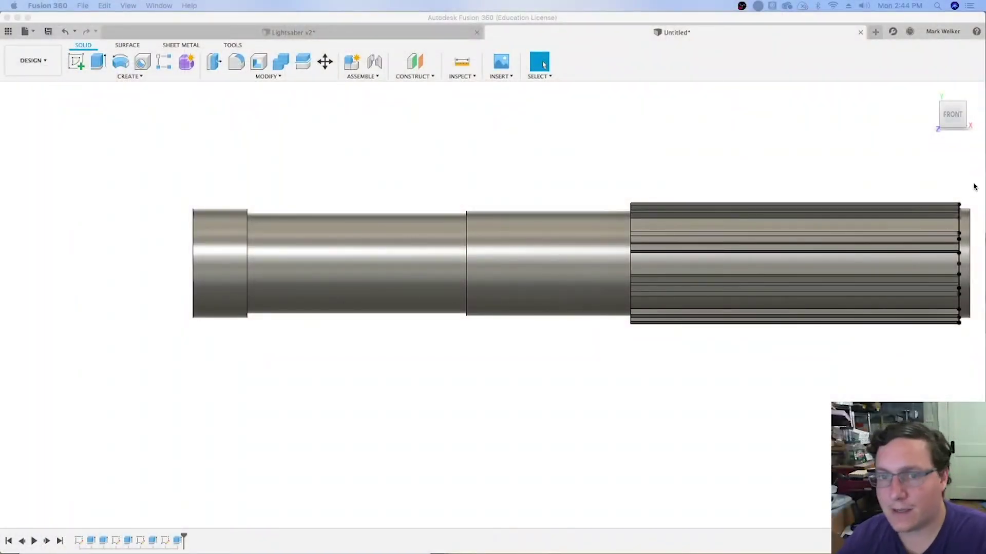
pyautogui.click(952, 119)
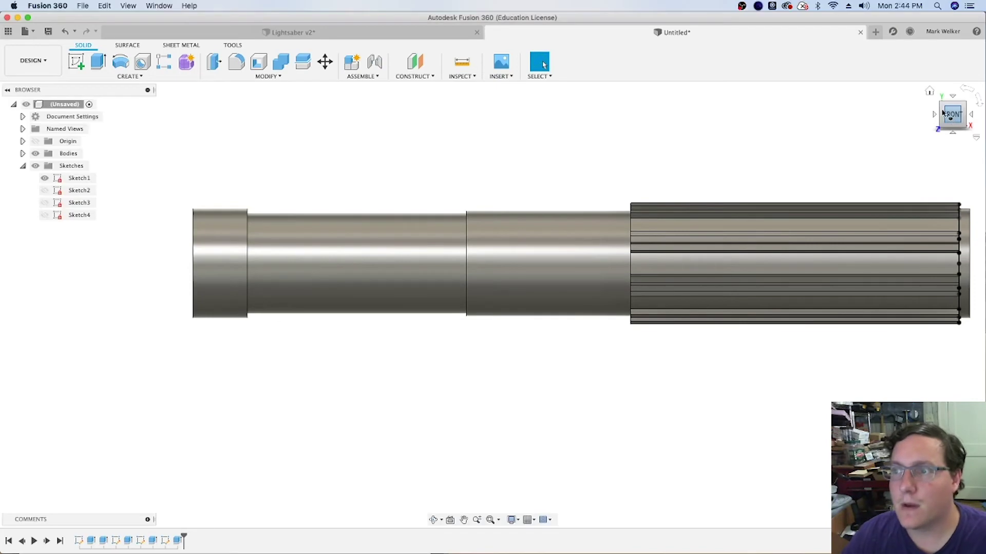
pyautogui.click(931, 91)
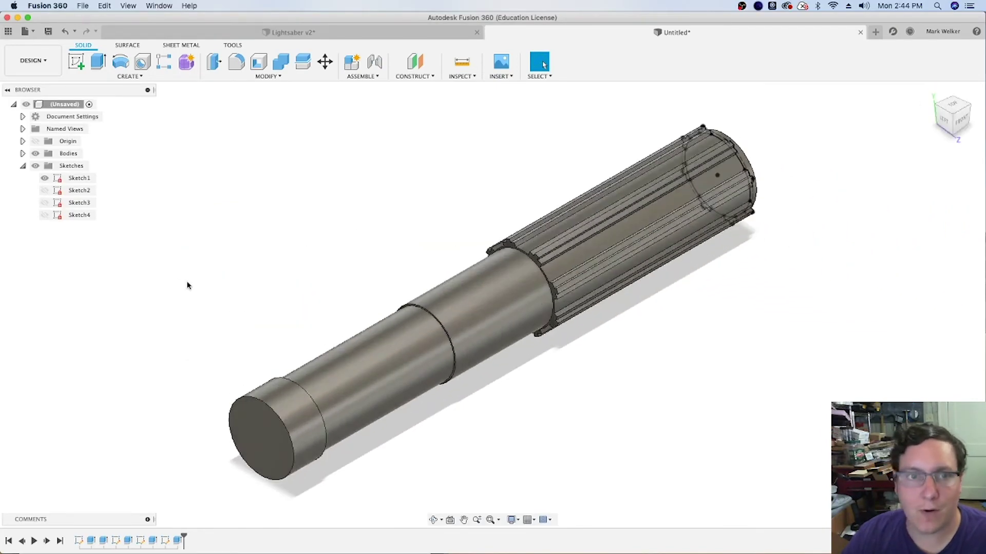
pyautogui.click(78, 62)
# Place the sketch on the hilt's end face and make the circle's left point coincide with the centre.
pyautogui.click(266, 445)
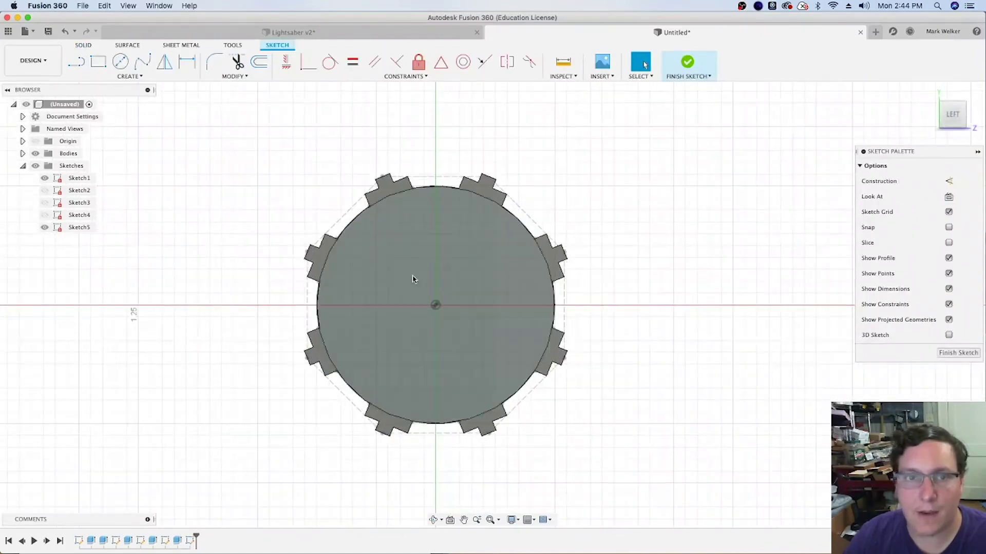
pyautogui.click(130, 77)
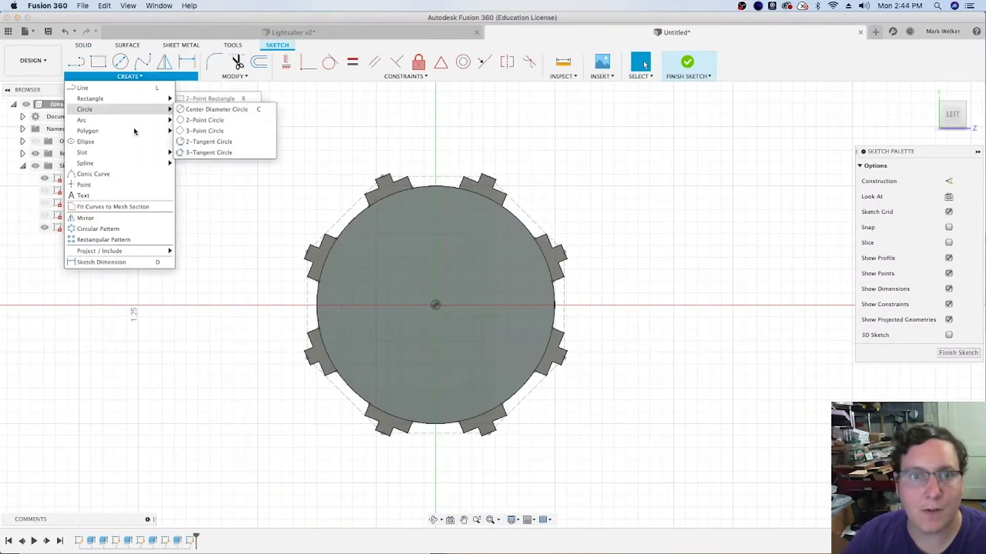
pyautogui.click(93, 183)
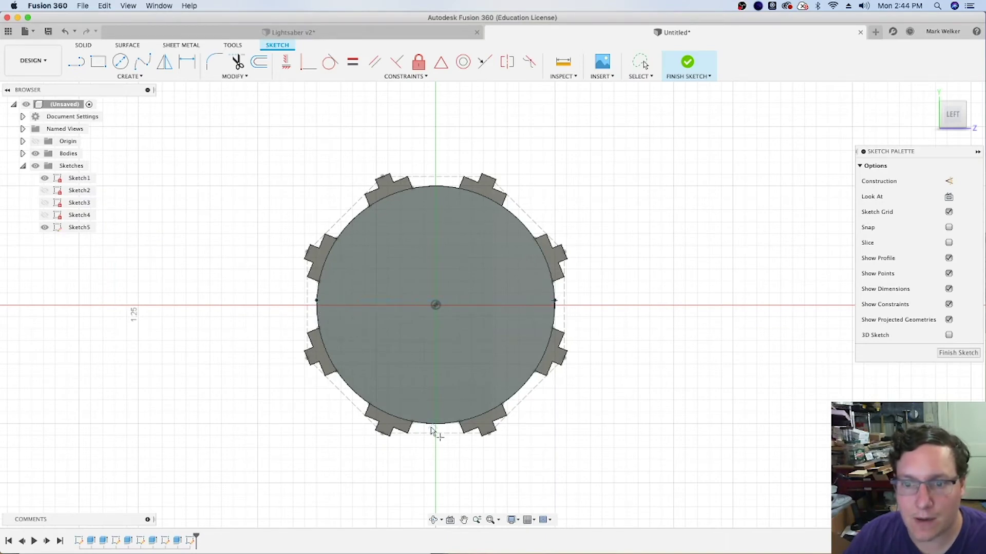
pyautogui.scroll(3, 436, 429)
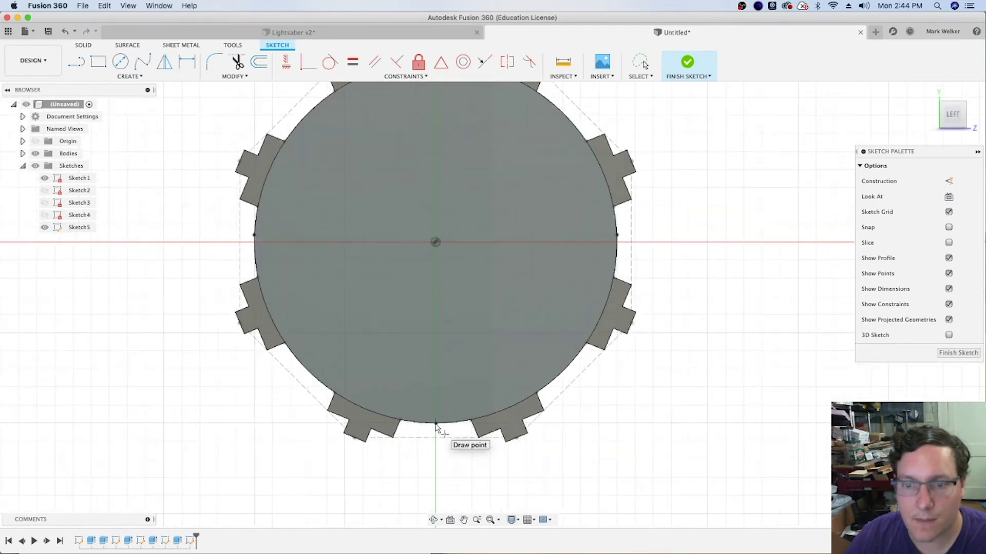
pyautogui.scroll(2, 436, 429)
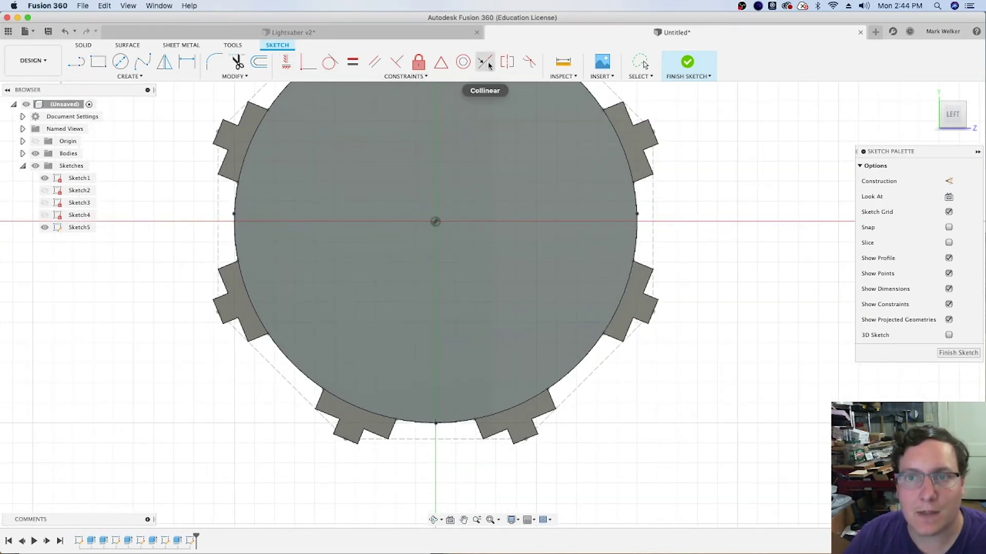
pyautogui.click(310, 68)
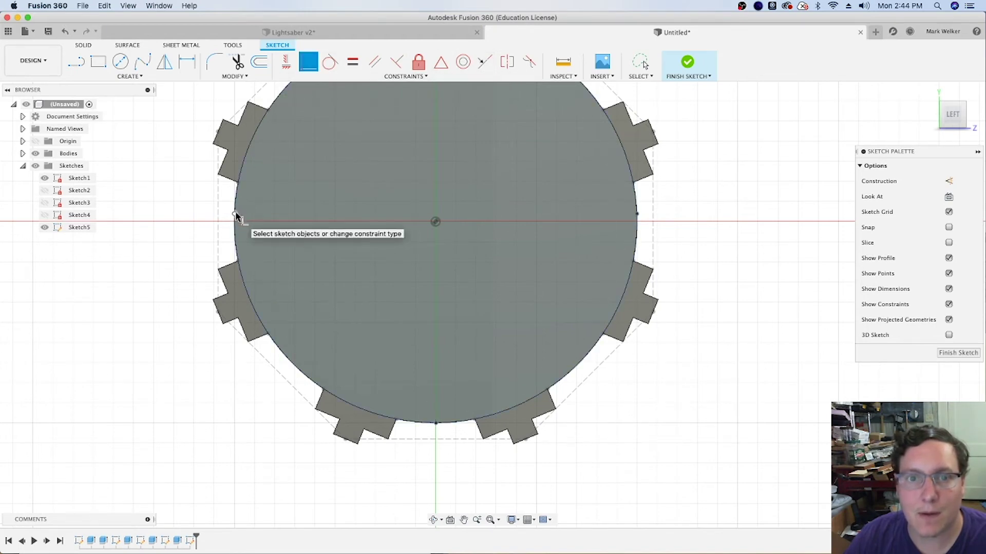
pyautogui.click(236, 214)
pyautogui.click(436, 224)
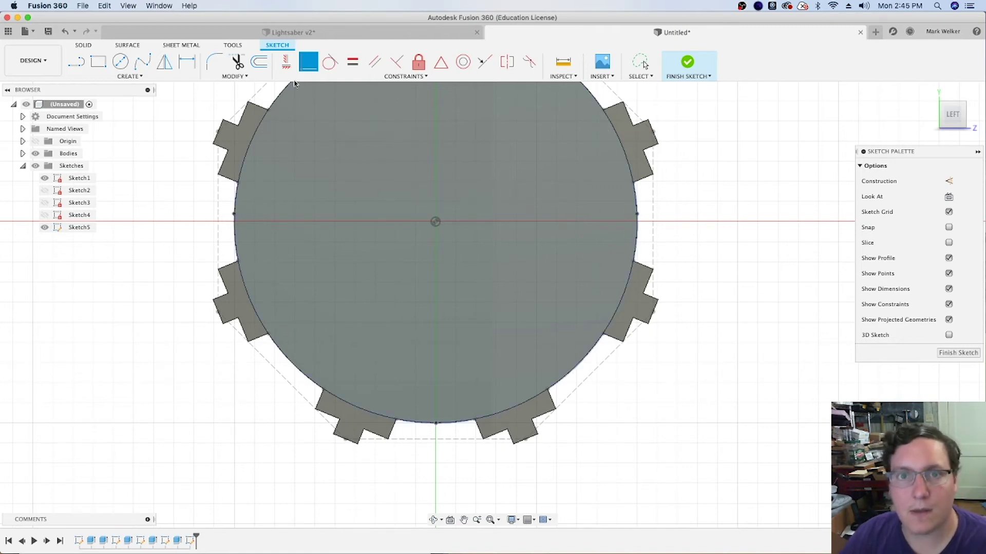
# Align the circle's left and right points horizontally and its bottom point vertically with the centre.
pyautogui.click(288, 62)
pyautogui.click(235, 215)
pyautogui.click(434, 224)
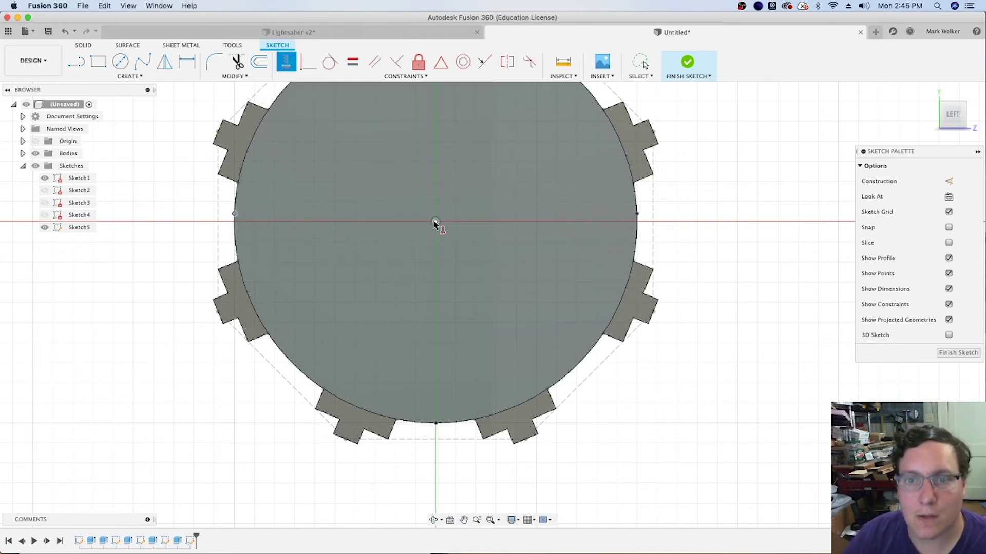
pyautogui.click(636, 215)
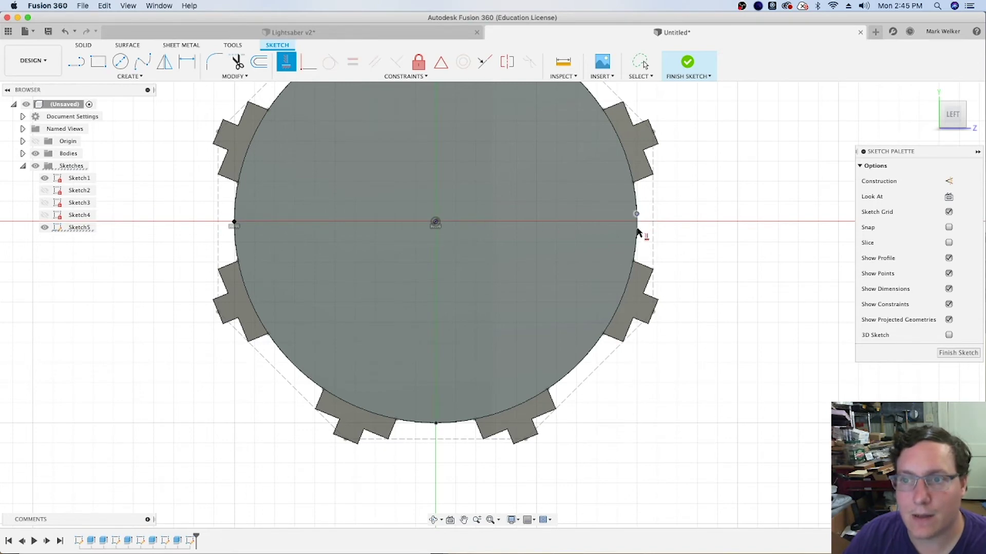
pyautogui.click(435, 224)
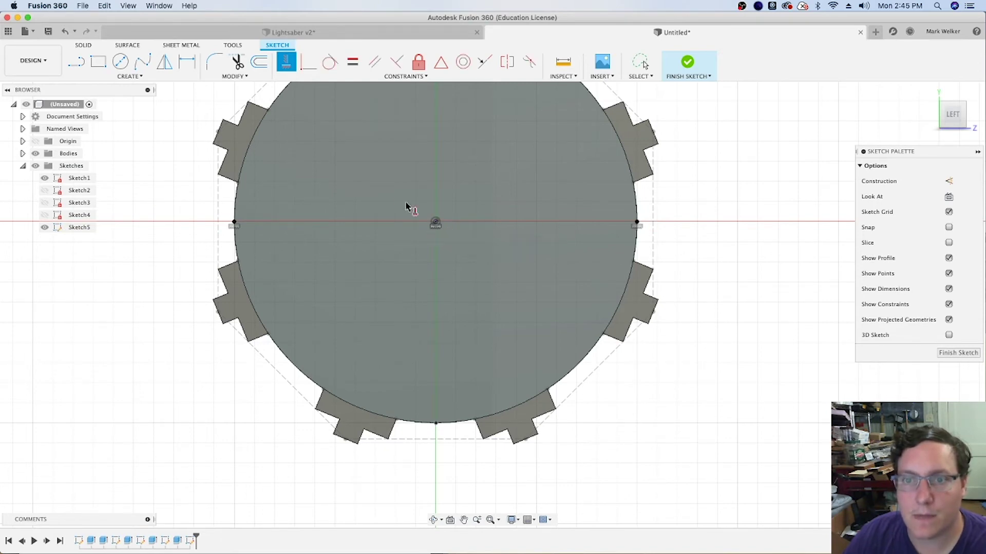
pyautogui.click(434, 429)
pyautogui.click(435, 225)
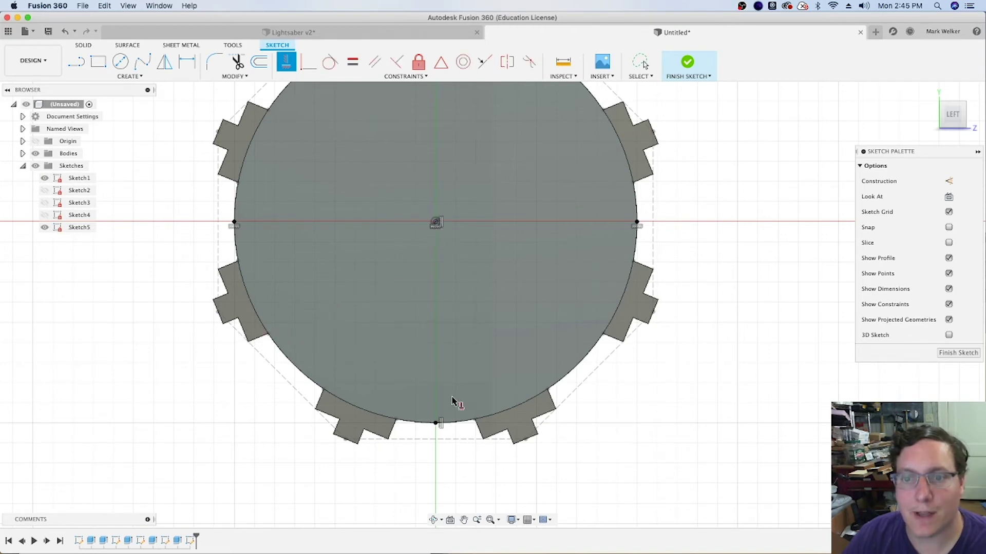
# Draw a 2-point rectangle from the circle's left point across and down to its bottom.
pyautogui.press('Escape')
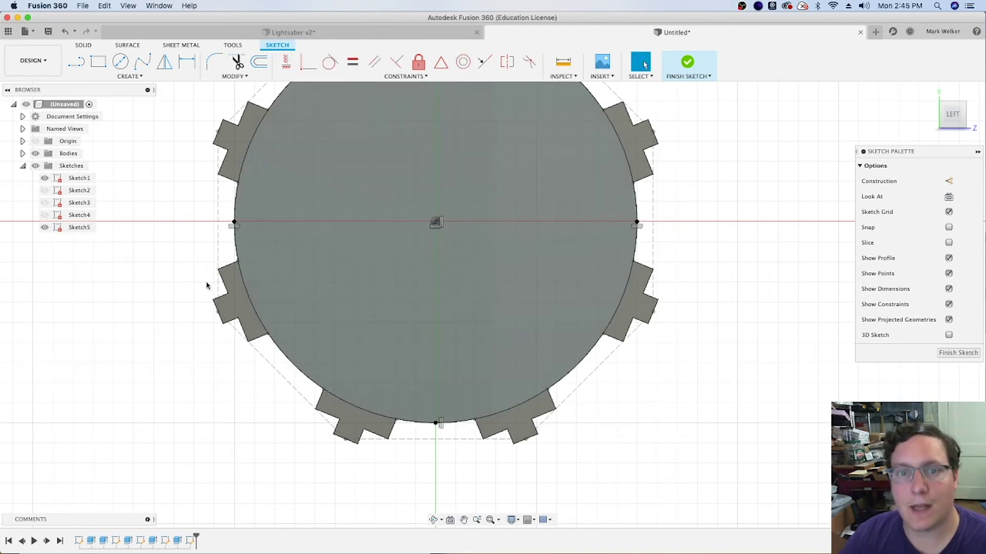
pyautogui.click(76, 62)
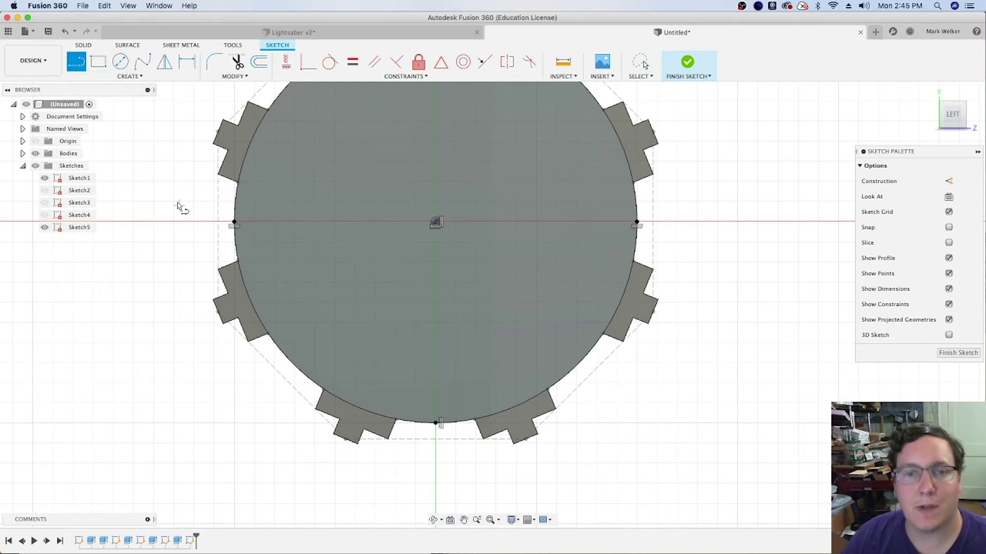
pyautogui.click(97, 62)
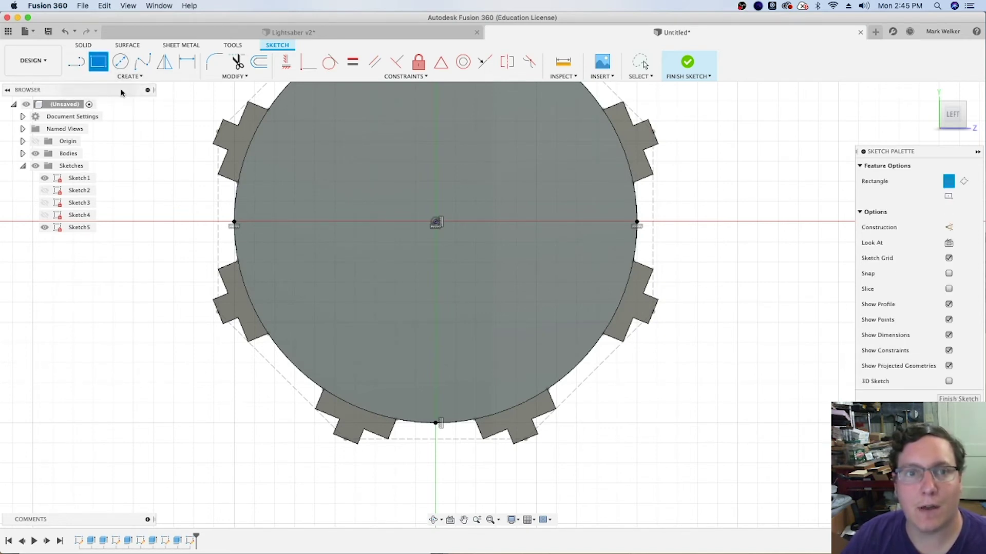
pyautogui.click(235, 224)
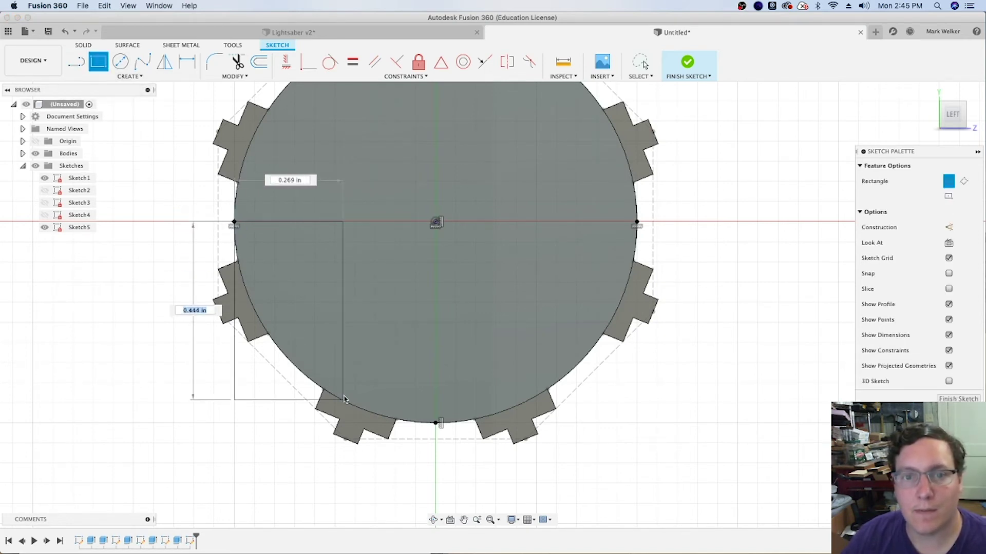
pyautogui.click(636, 224)
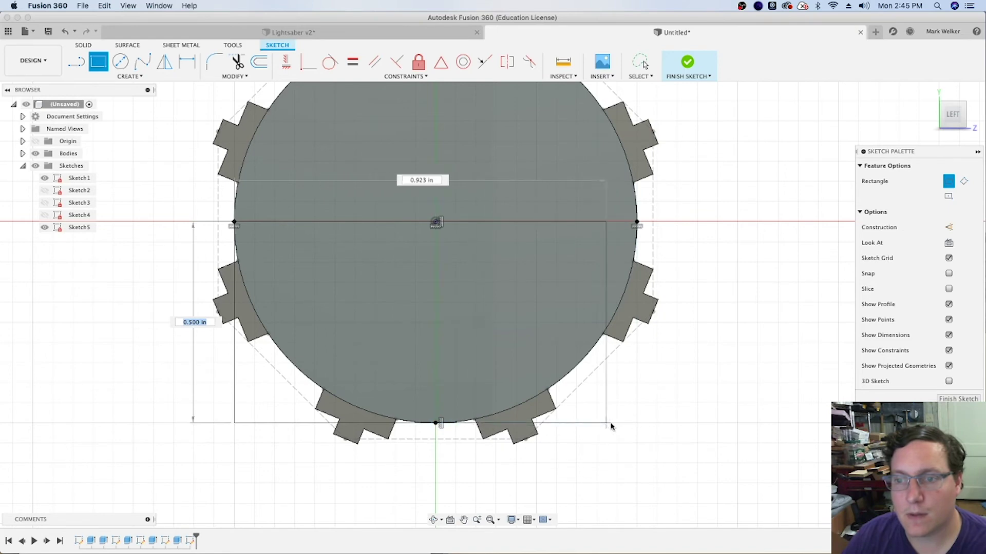
pyautogui.click(636, 423)
pyautogui.press('Escape')
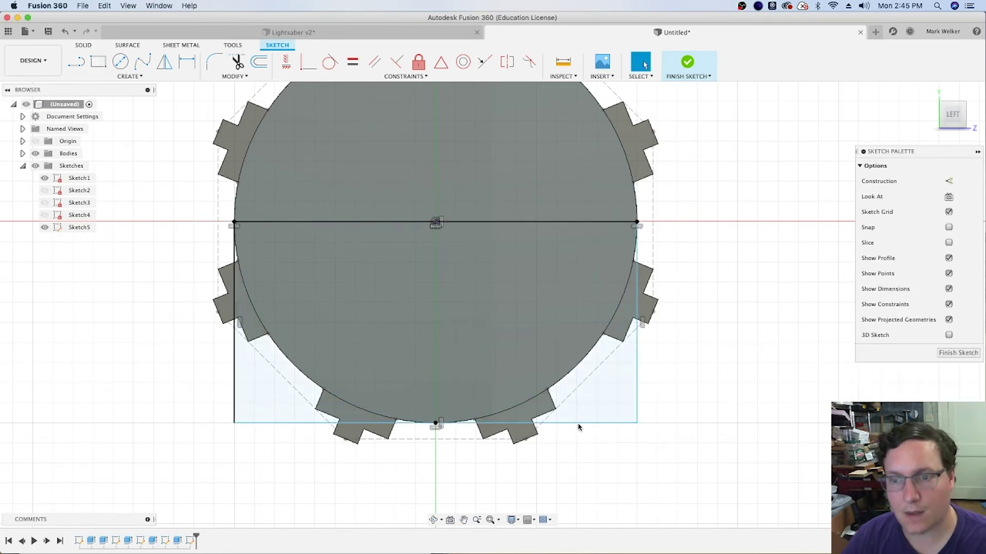
# Make the rectangle's bottom and right edges tangent to the circle.
pyautogui.moveTo(636, 393); pyautogui.dragTo(599, 414)
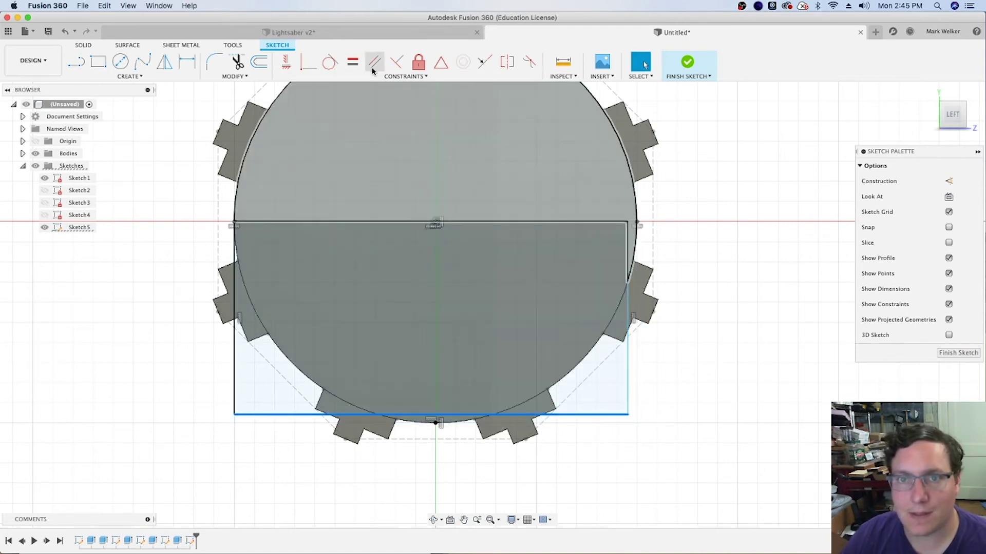
pyautogui.click(309, 65)
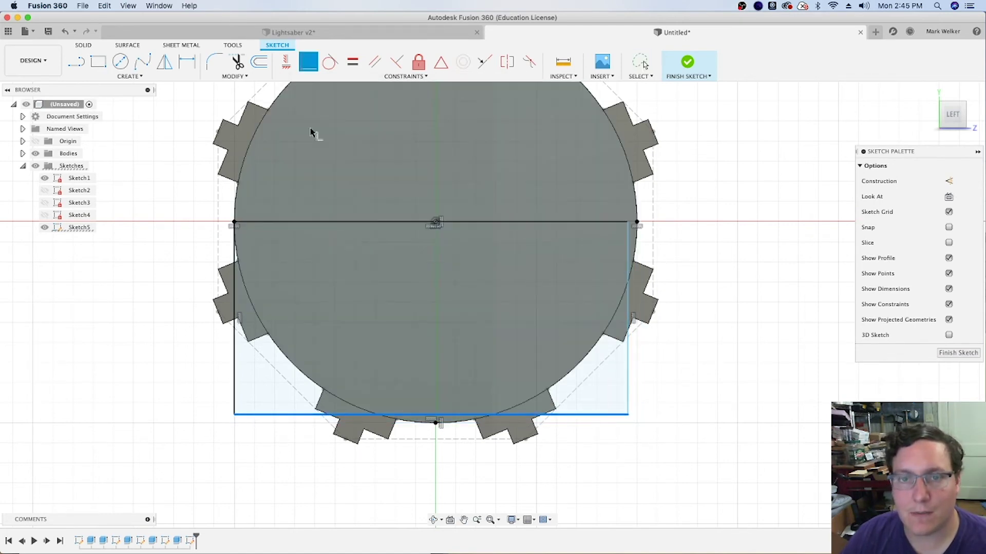
pyautogui.click(436, 425)
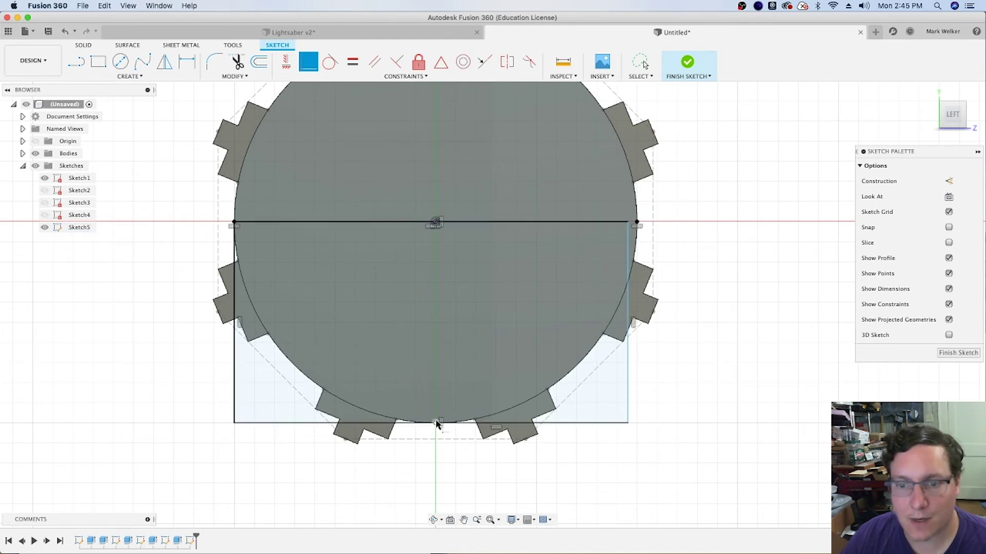
pyautogui.click(636, 224)
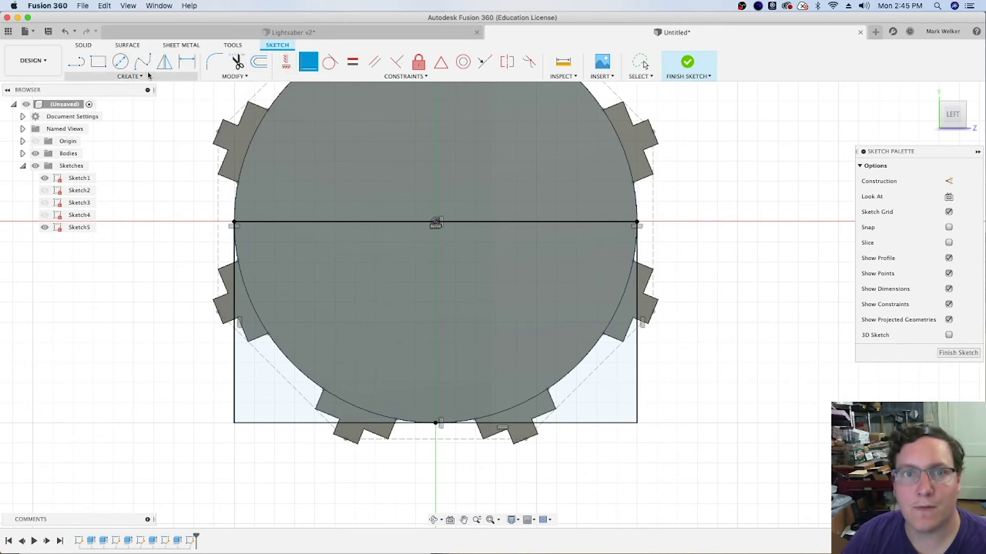
# Fillet the rectangle's bottom-left and bottom-right corners at 0.10 in and finish the sketch.
pyautogui.click(123, 77)
pyautogui.click(215, 62)
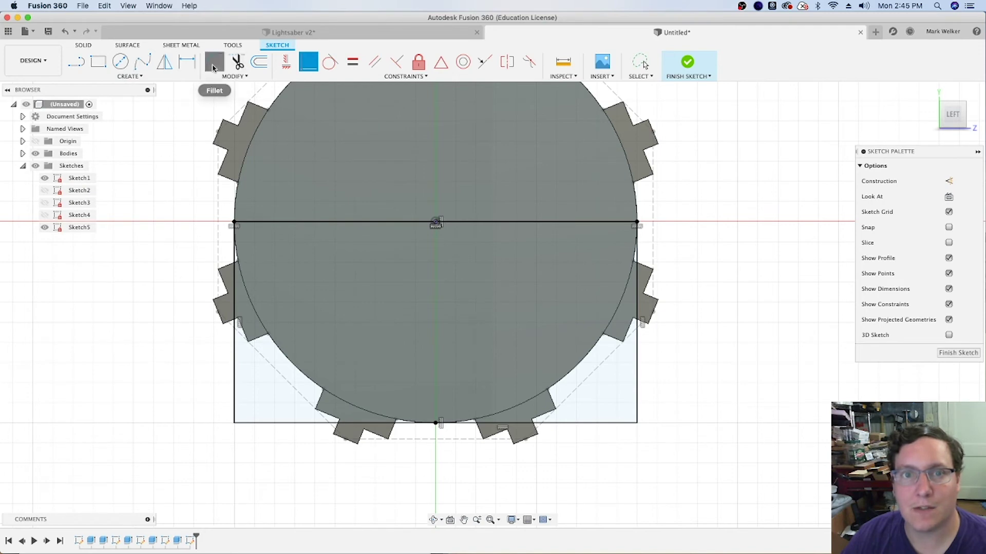
pyautogui.click(236, 402)
pyautogui.click(258, 423)
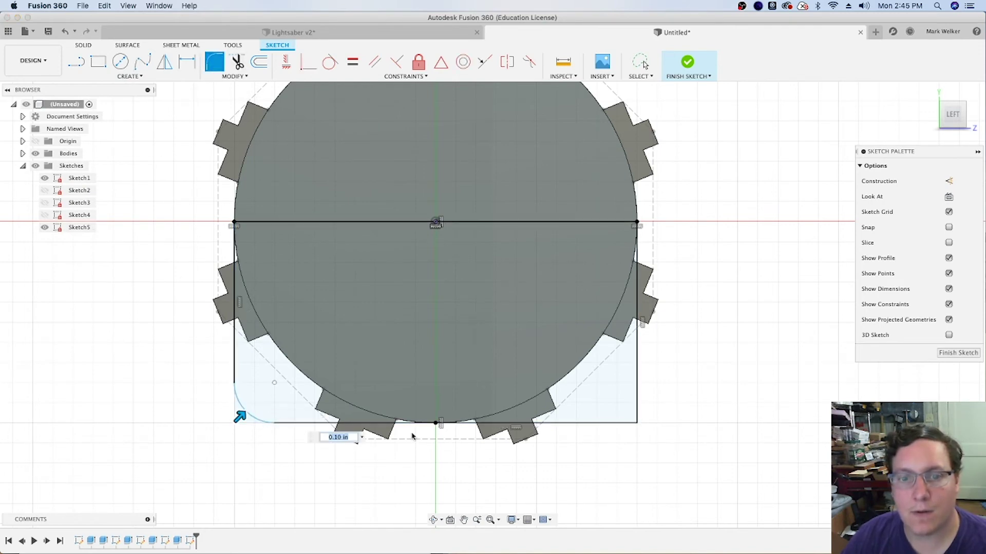
pyautogui.click(636, 403)
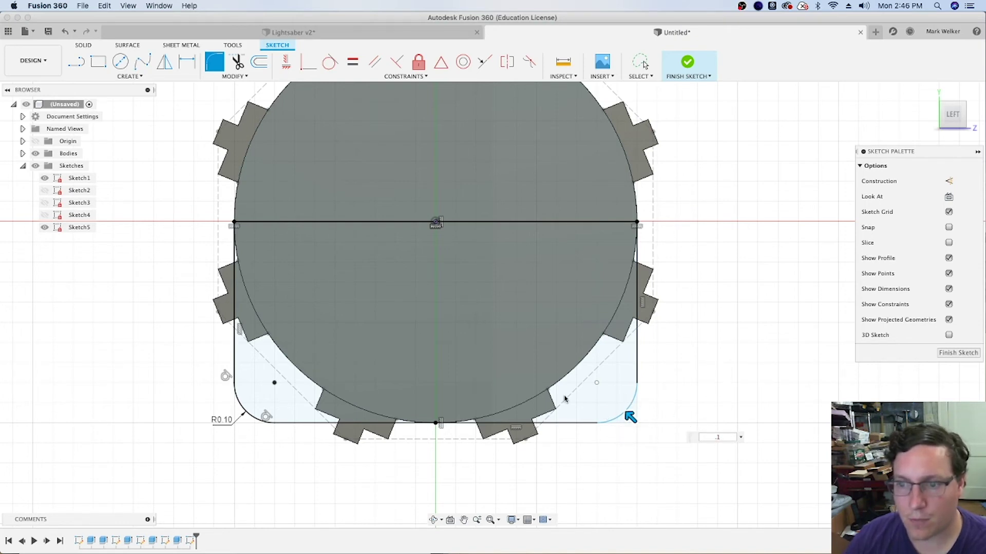
pyautogui.press('Escape')
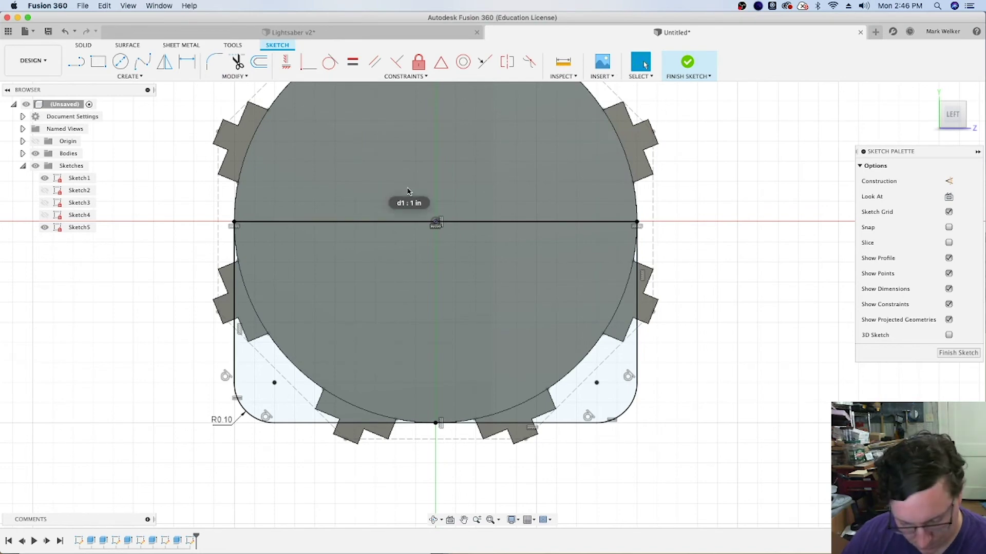
pyautogui.click(687, 62)
pyautogui.click(933, 94)
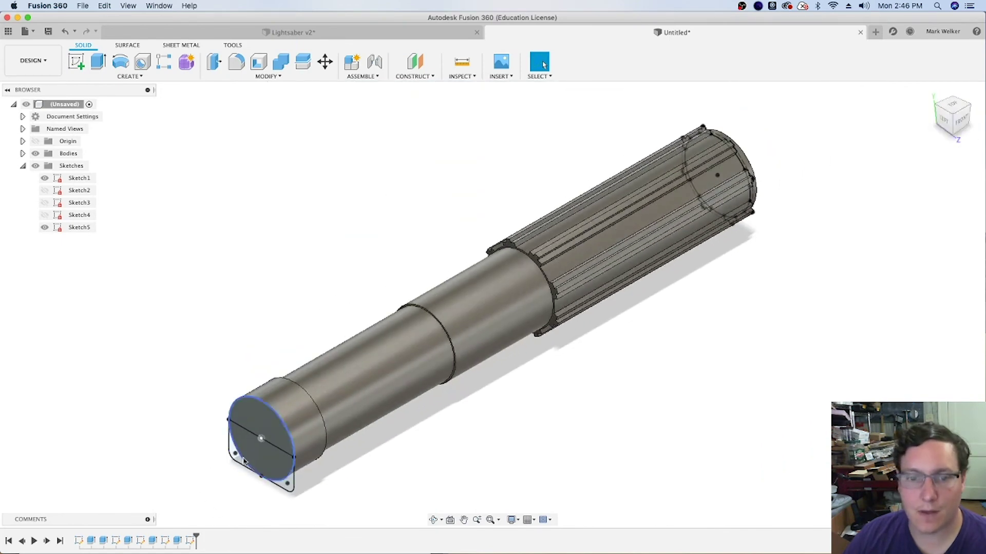
# Start extruding the end-face profile and small corner profile back along the hilt.
pyautogui.click(62, 228)
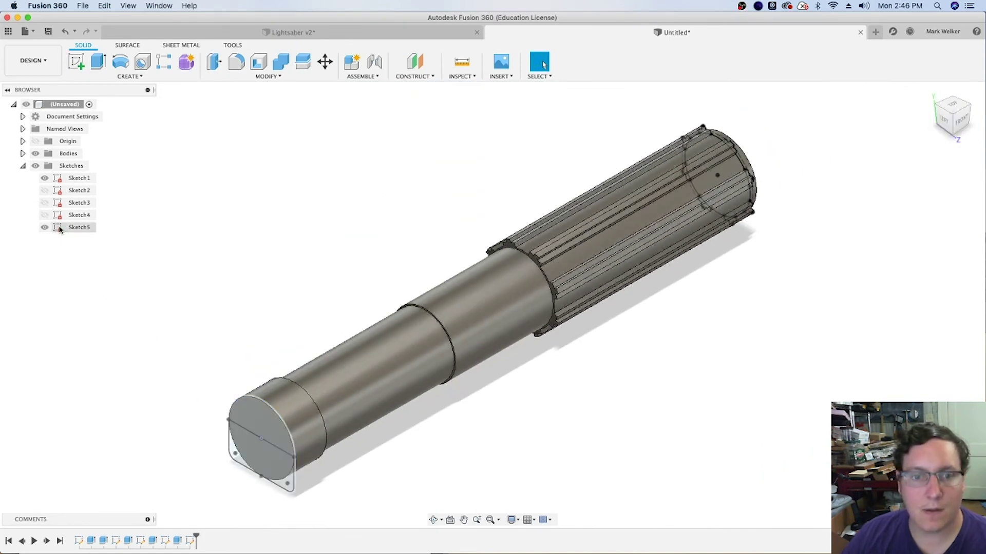
pyautogui.click(83, 306)
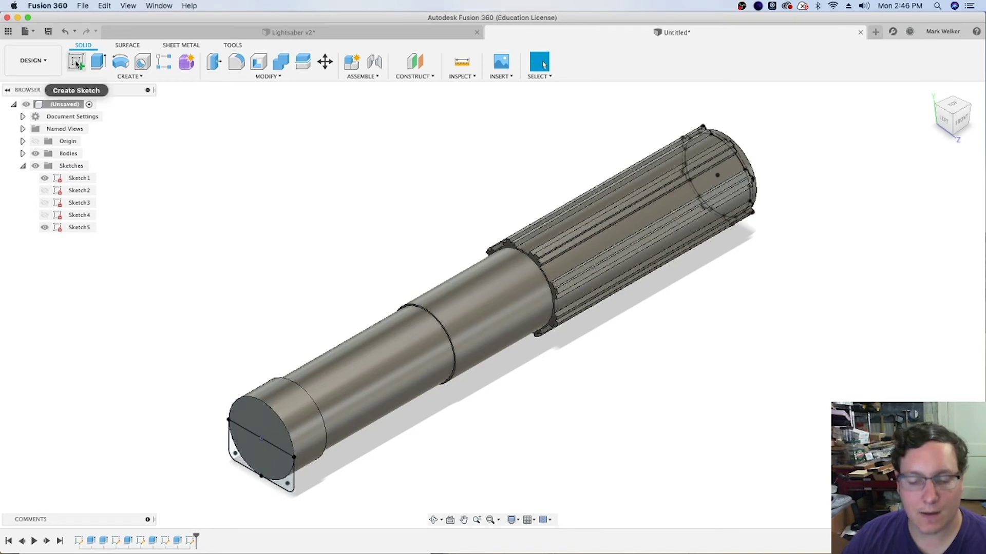
pyautogui.press('e')
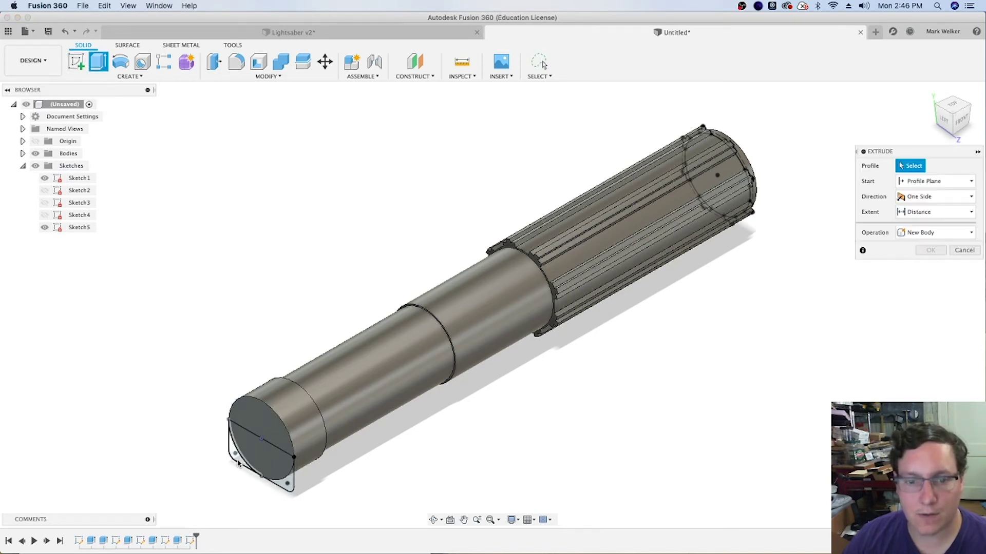
pyautogui.click(238, 463)
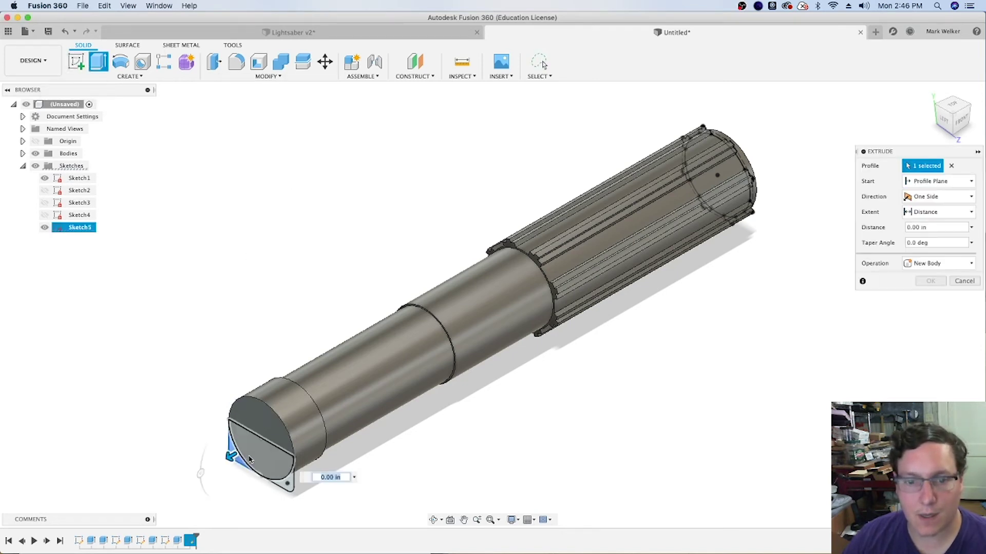
pyautogui.click(286, 489)
pyautogui.moveTo(277, 484); pyautogui.dragTo(339, 460)
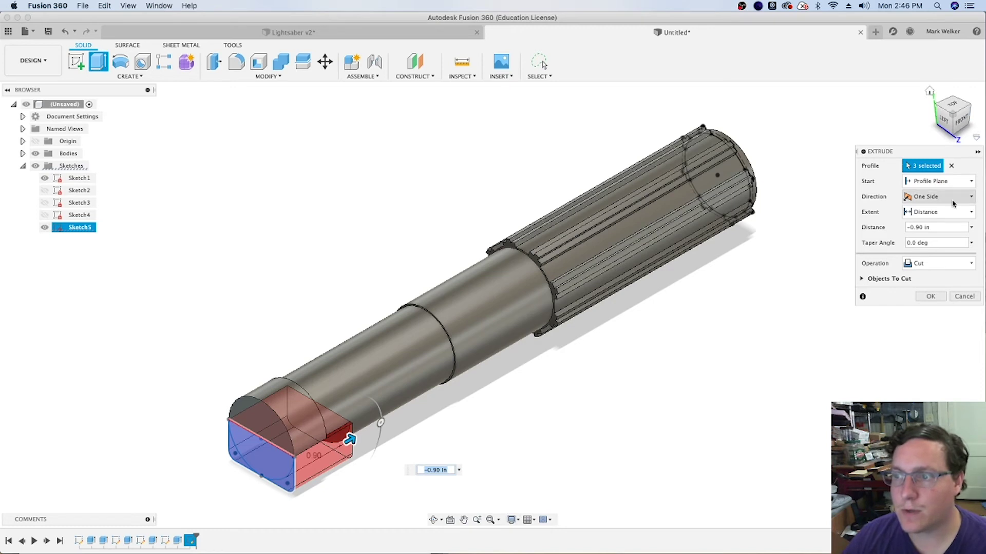
# Set the extrusion to Join at -1.00 in and confirm it.
pyautogui.click(926, 264)
pyautogui.click(922, 276)
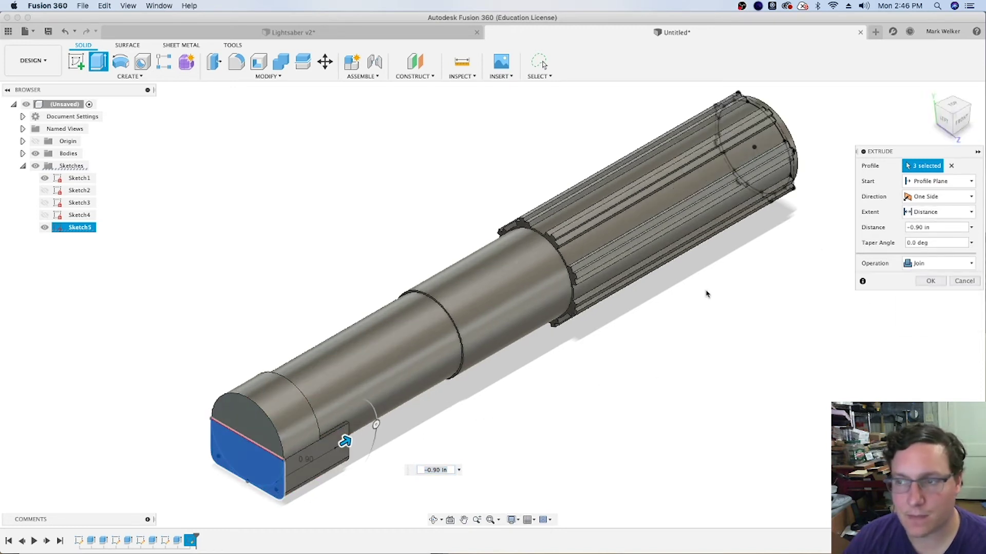
pyautogui.scroll(1, 389, 392)
pyautogui.click(964, 120)
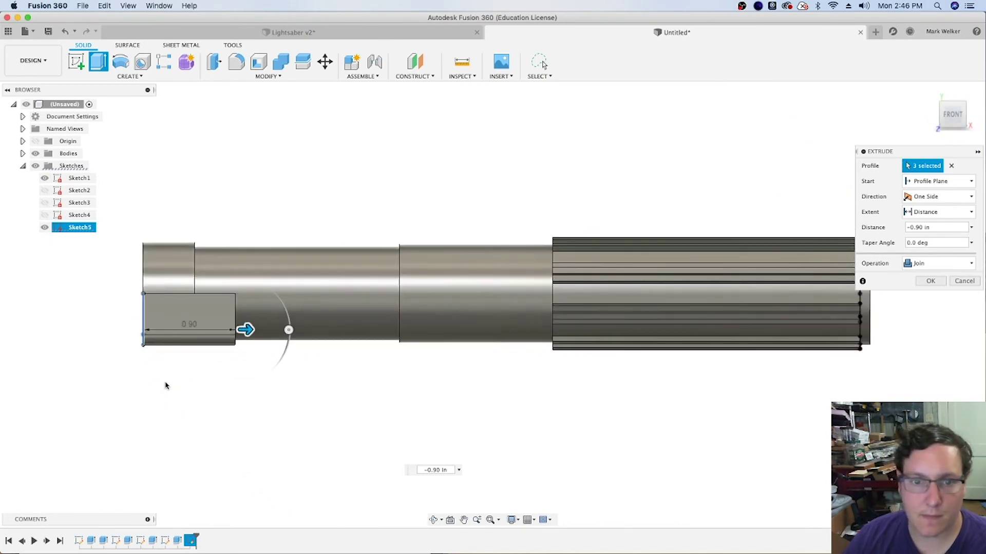
pyautogui.moveTo(247, 330); pyautogui.dragTo(276, 330)
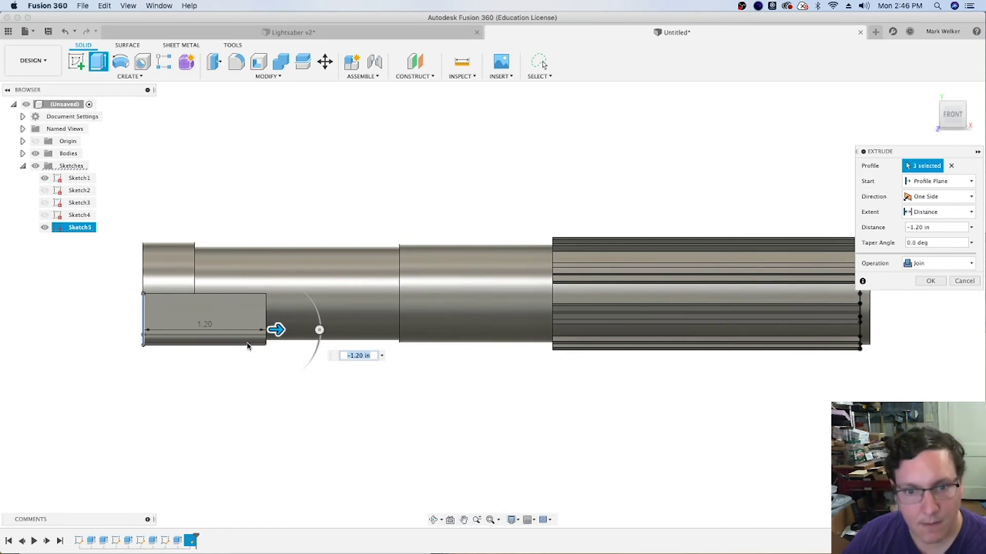
pyautogui.moveTo(279, 330); pyautogui.dragTo(257, 329)
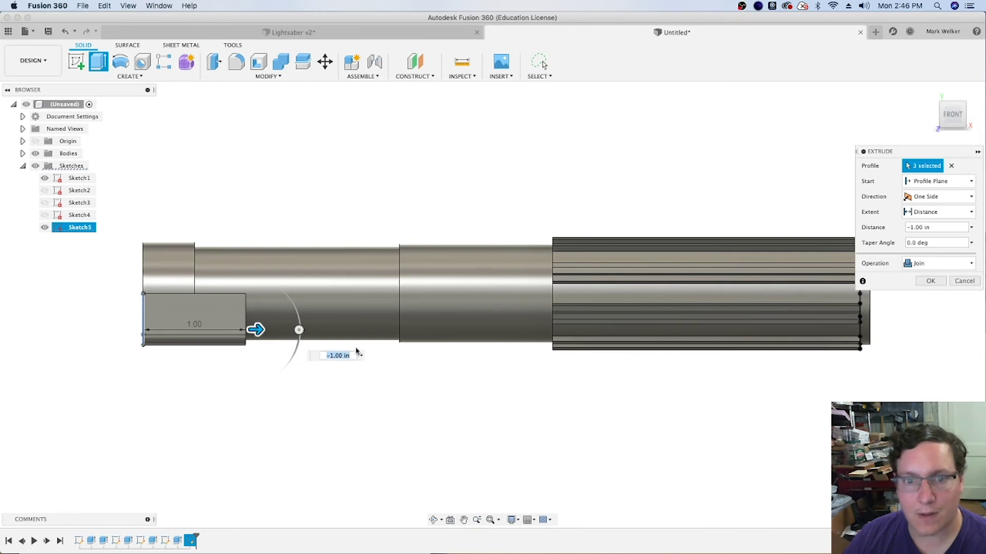
pyautogui.click(931, 281)
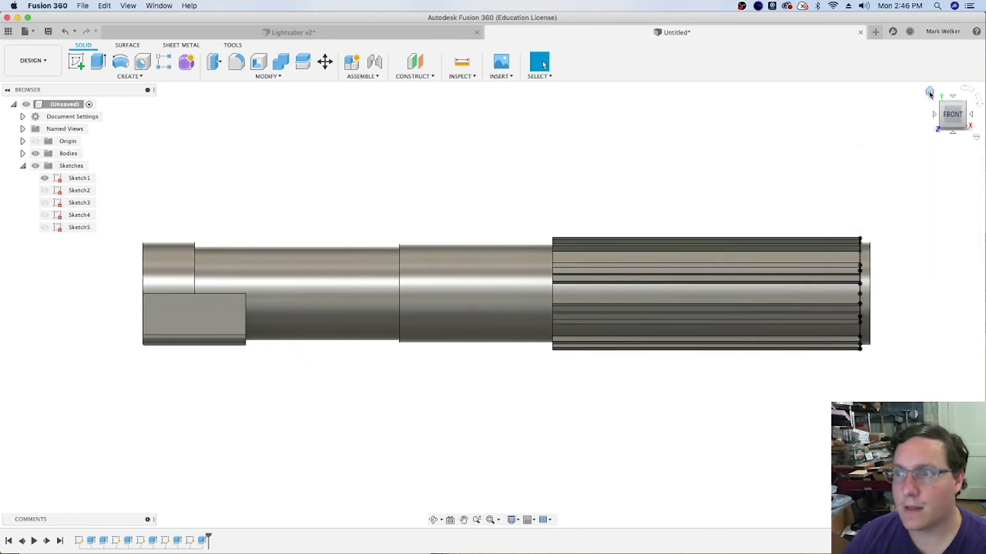
pyautogui.click(930, 94)
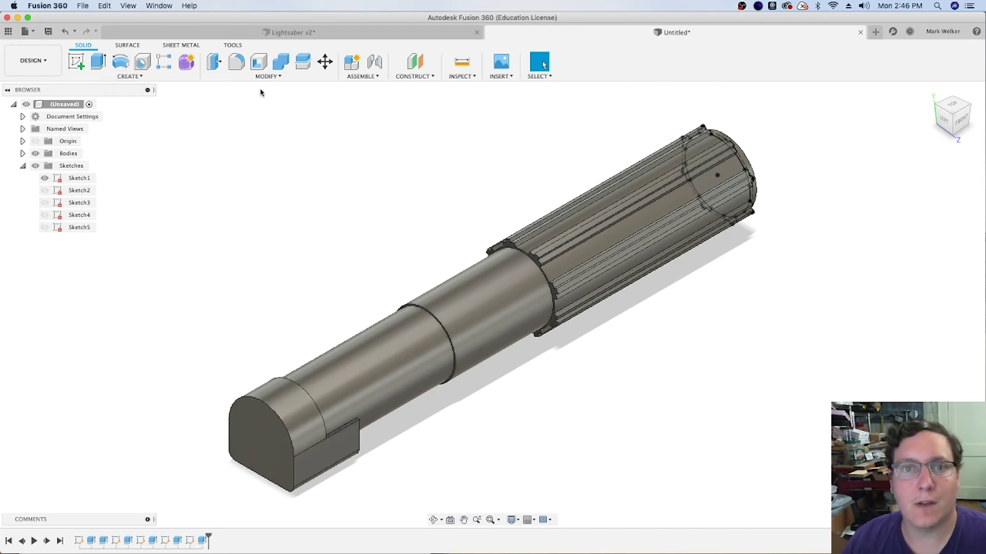
# Fillet all four block–cylinder edges with a 0.20 in radius.
pyautogui.click(236, 63)
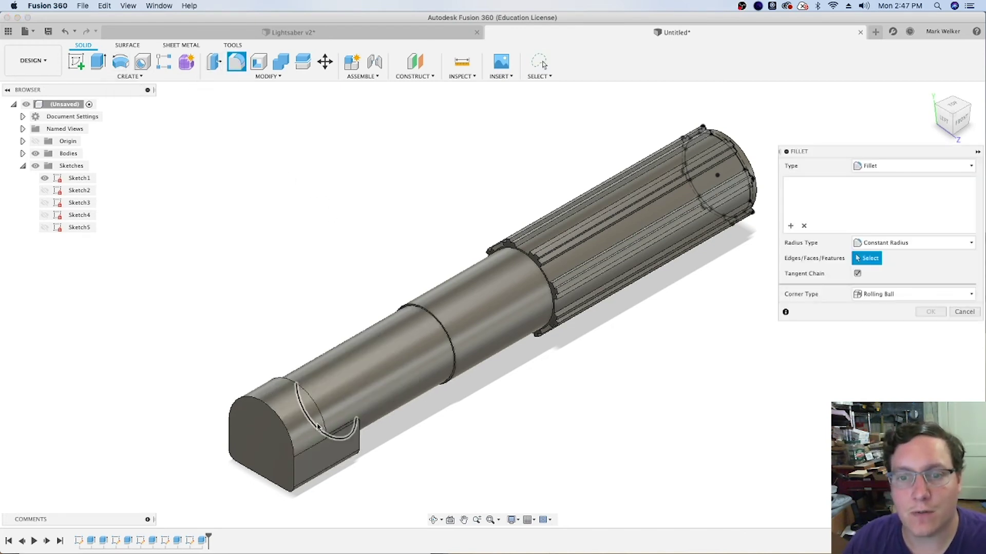
pyautogui.scroll(3, 354, 417)
pyautogui.scroll(3, 354, 416)
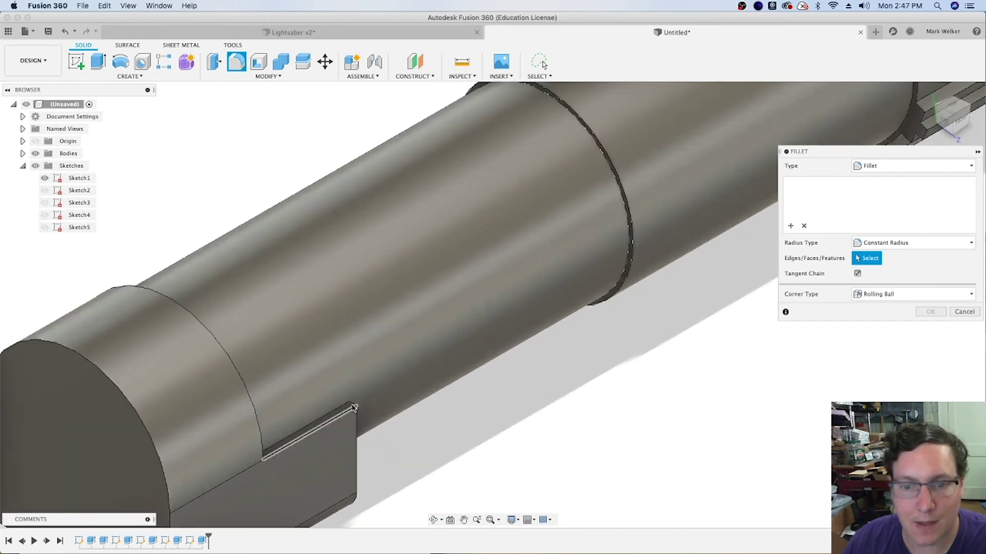
pyautogui.click(263, 455)
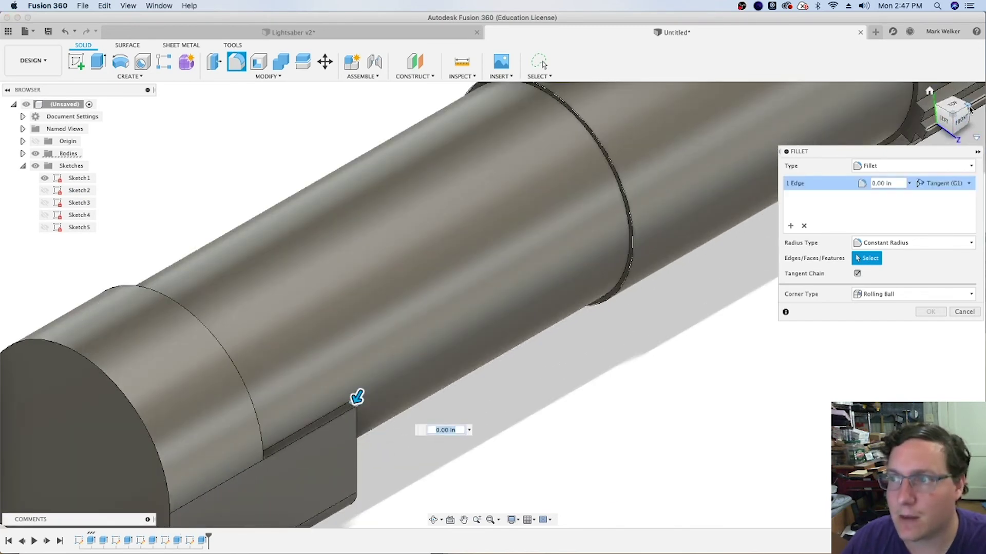
pyautogui.keyDown('shift'); pyautogui.moveTo(357, 397); pyautogui.dragTo(206, 224, button='middle'); pyautogui.keyUp('shift')
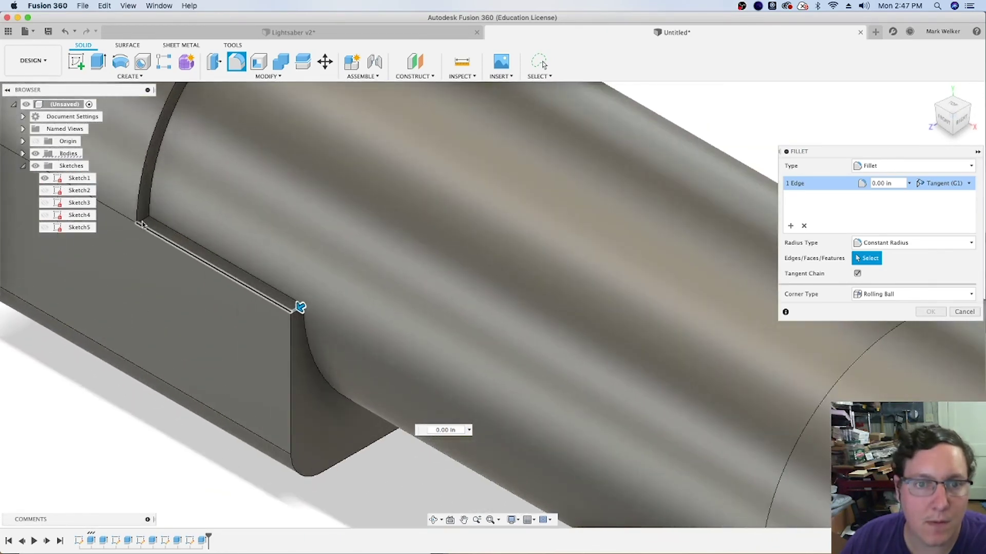
pyautogui.scroll(3, 143, 222)
pyautogui.click(143, 222)
pyautogui.scroll(-5, 143, 221)
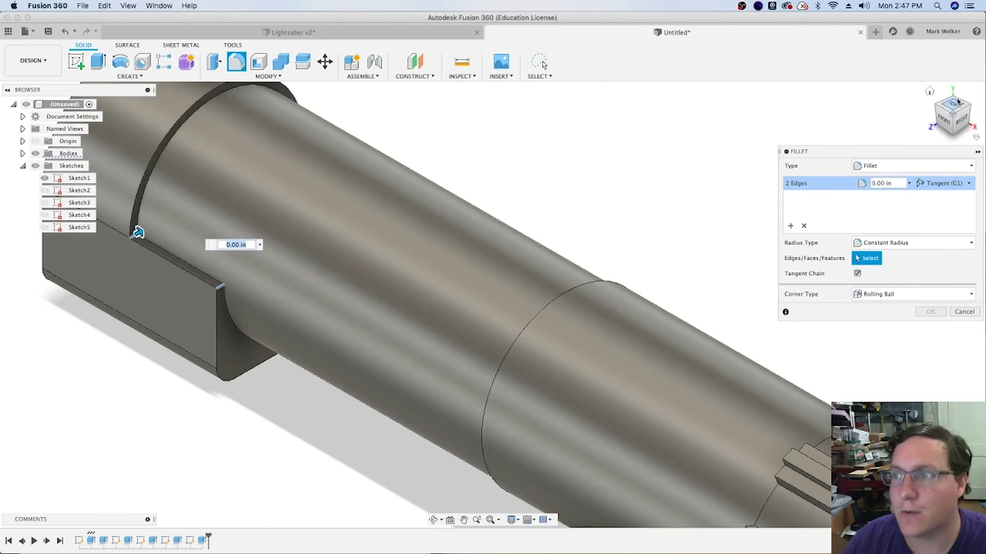
pyautogui.keyDown('shift'); pyautogui.moveTo(138, 232); pyautogui.dragTo(676, 235, button='middle'); pyautogui.keyUp('shift')
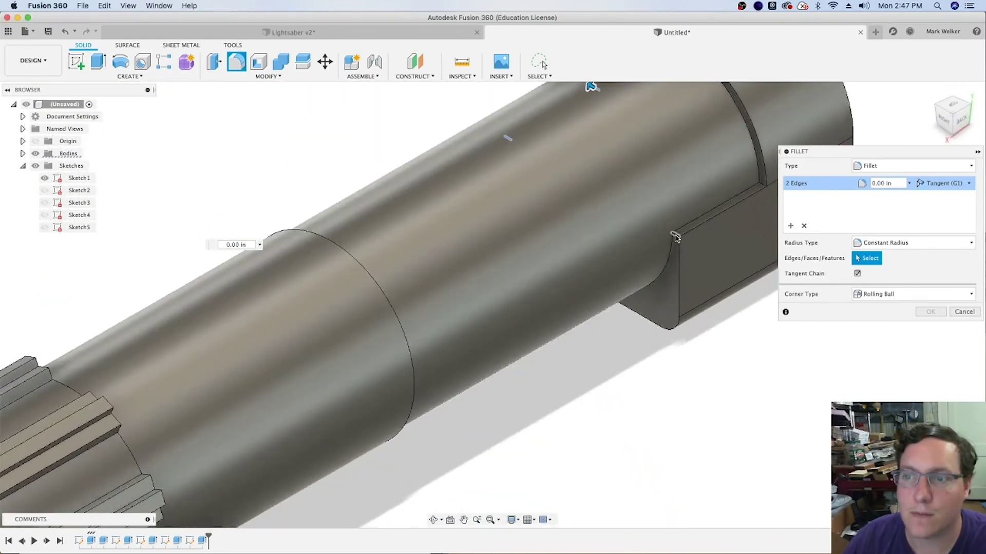
pyautogui.click(675, 235)
pyautogui.scroll(2, 675, 234)
pyautogui.scroll(2, 645, 258)
pyautogui.scroll(2, 623, 277)
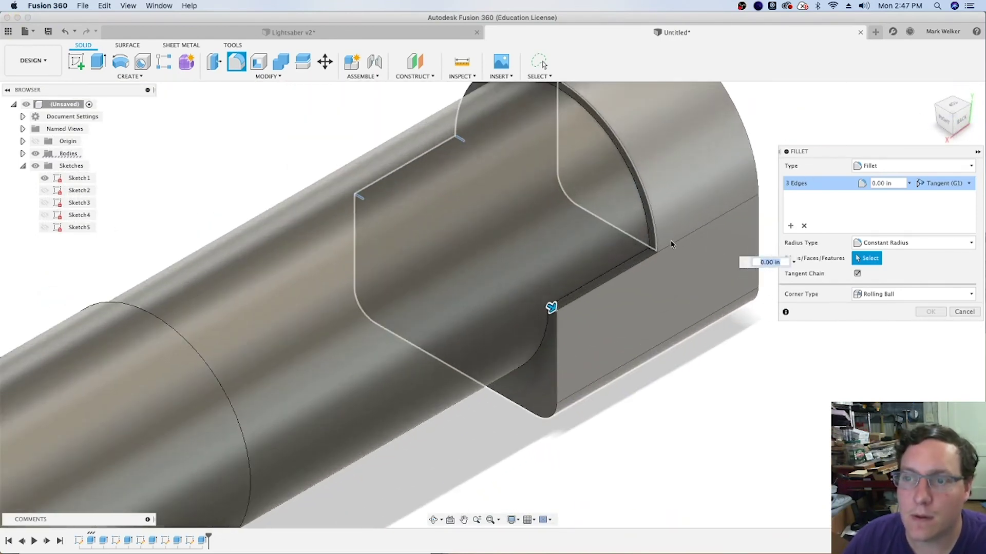
pyautogui.click(648, 253)
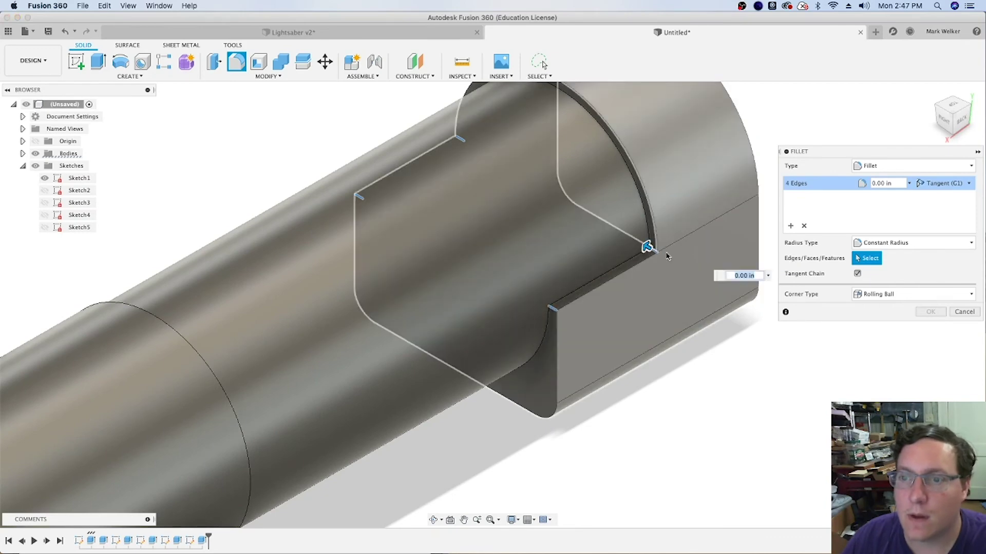
pyautogui.moveTo(645, 246); pyautogui.dragTo(633, 240)
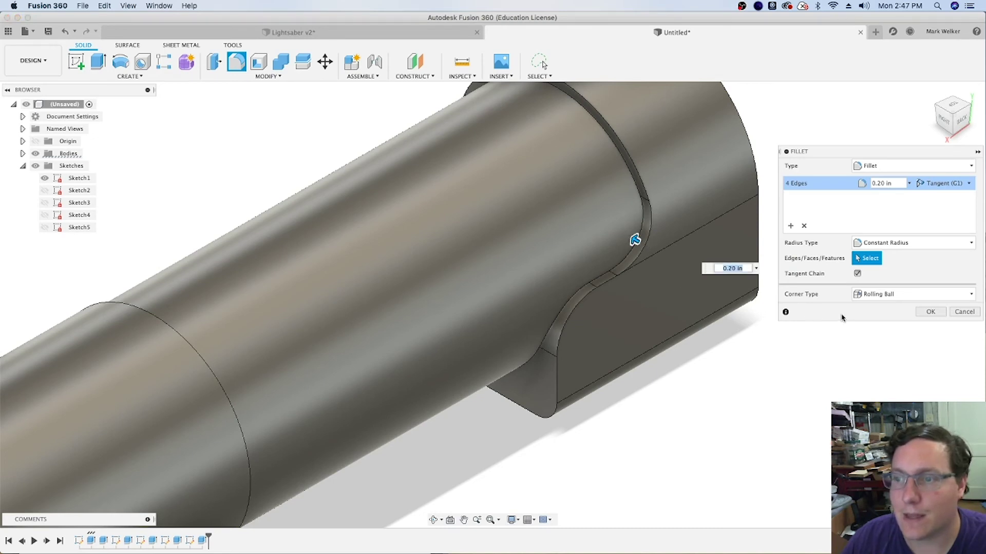
pyautogui.click(931, 312)
pyautogui.click(930, 92)
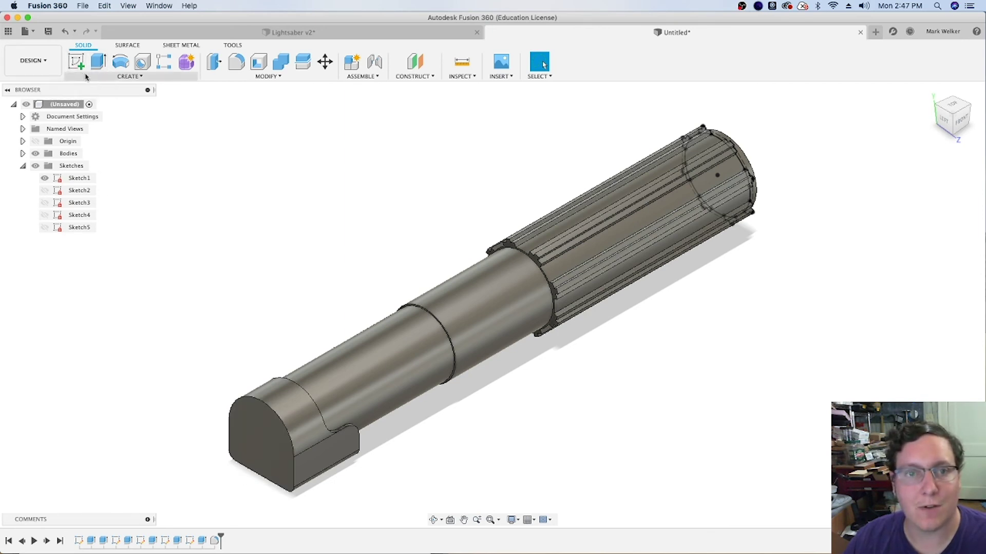
# Start a sketch on the hilt's front end face and project the end circle.
pyautogui.click(76, 63)
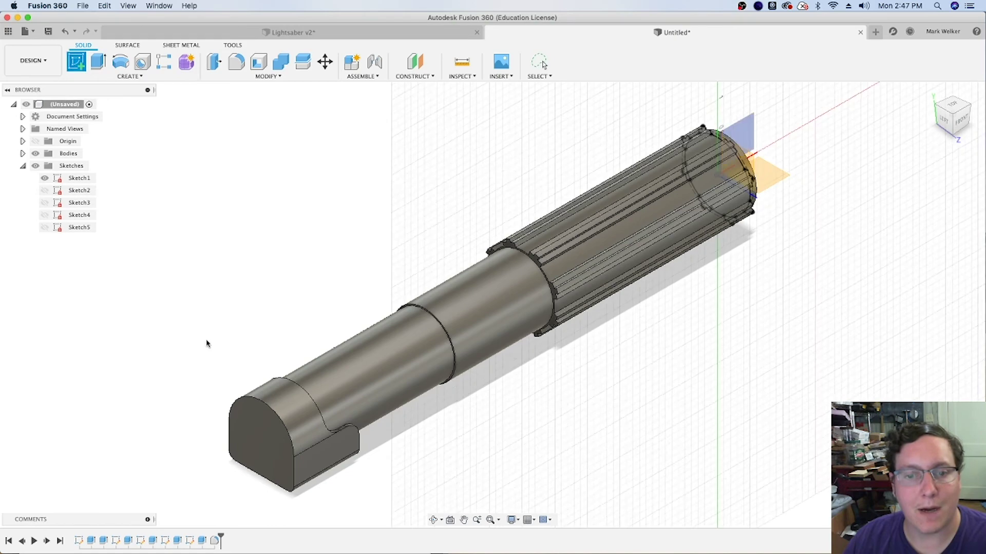
pyautogui.click(270, 450)
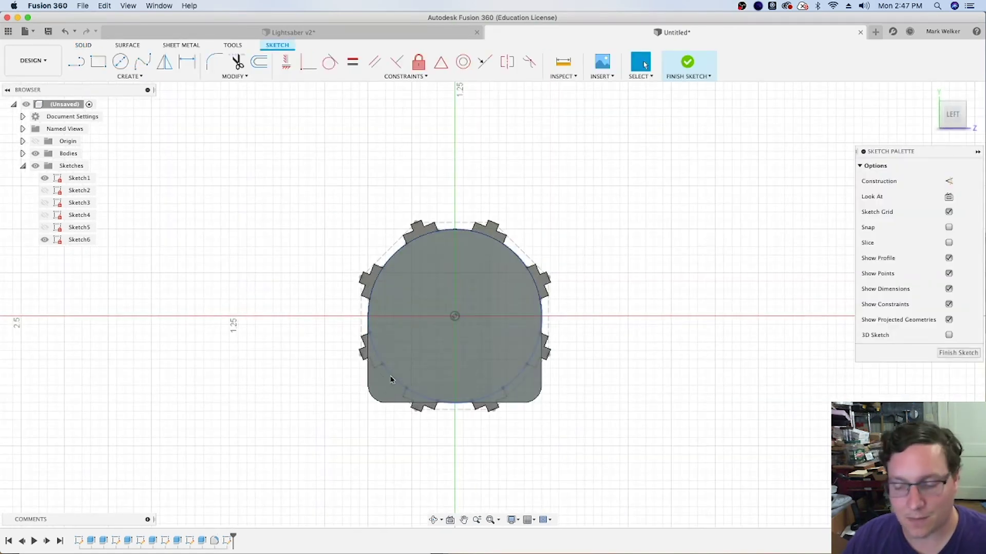
pyautogui.press('p')
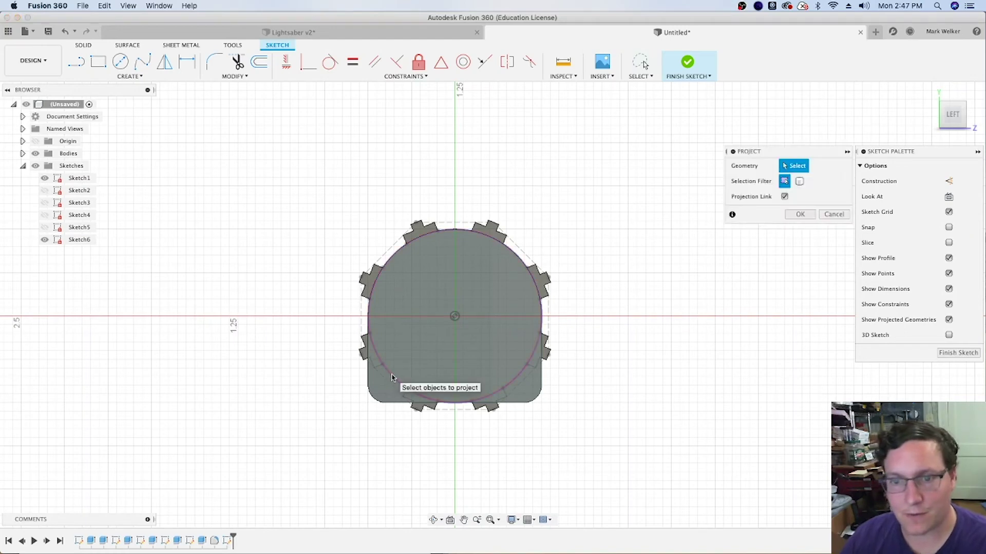
pyautogui.click(392, 378)
# Offset the projected circle slightly inward.
pyautogui.click(259, 62)
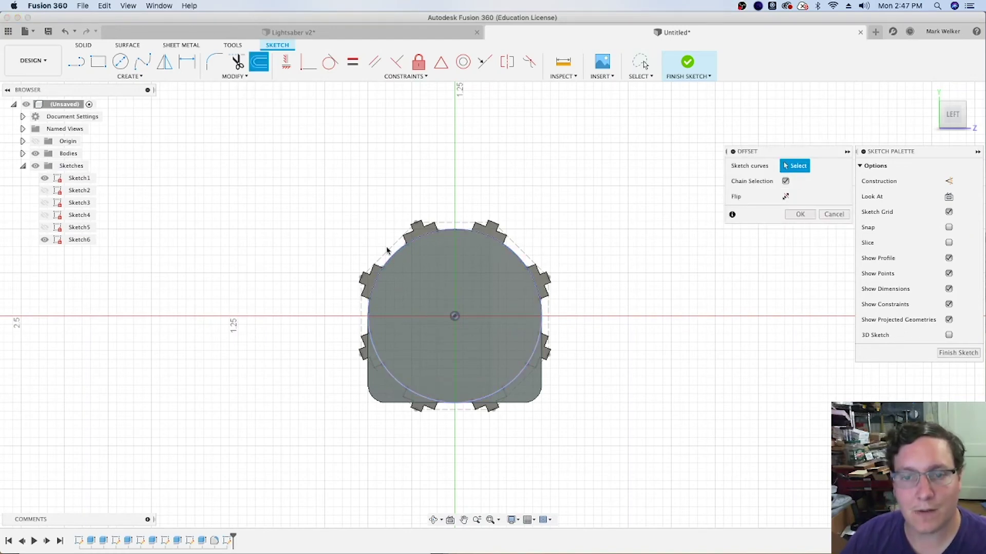
pyautogui.click(398, 379)
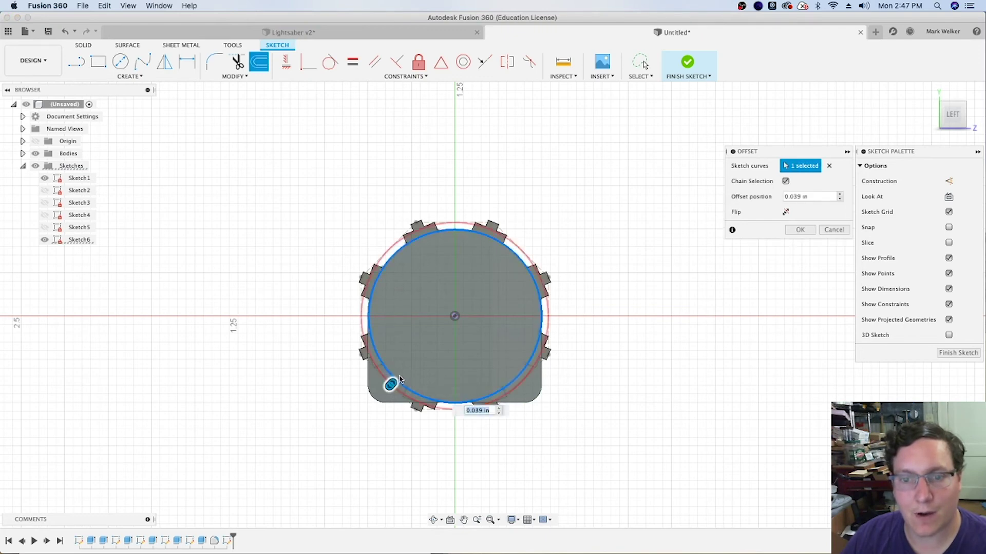
pyautogui.moveTo(394, 382); pyautogui.dragTo(404, 373)
pyautogui.write('-.05')
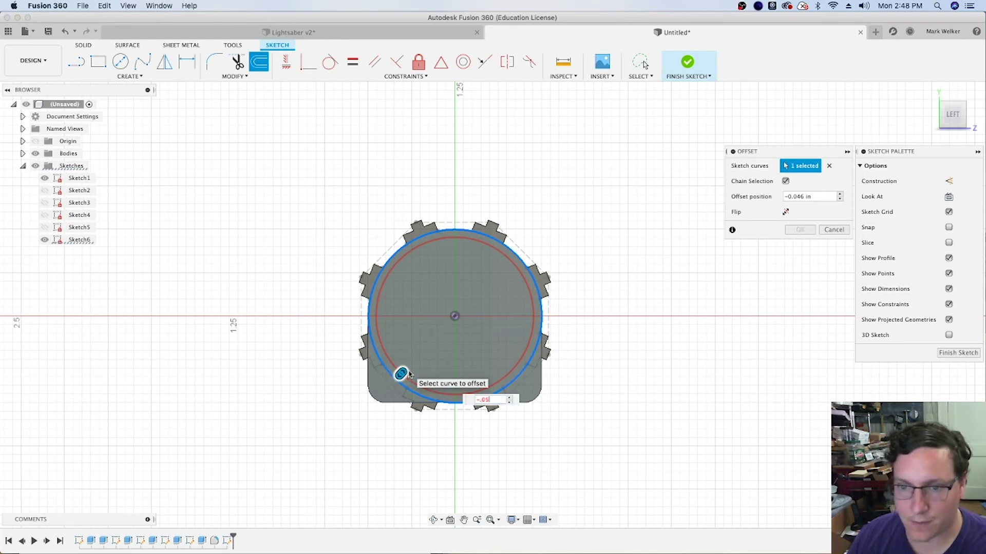
pyautogui.press('Return')
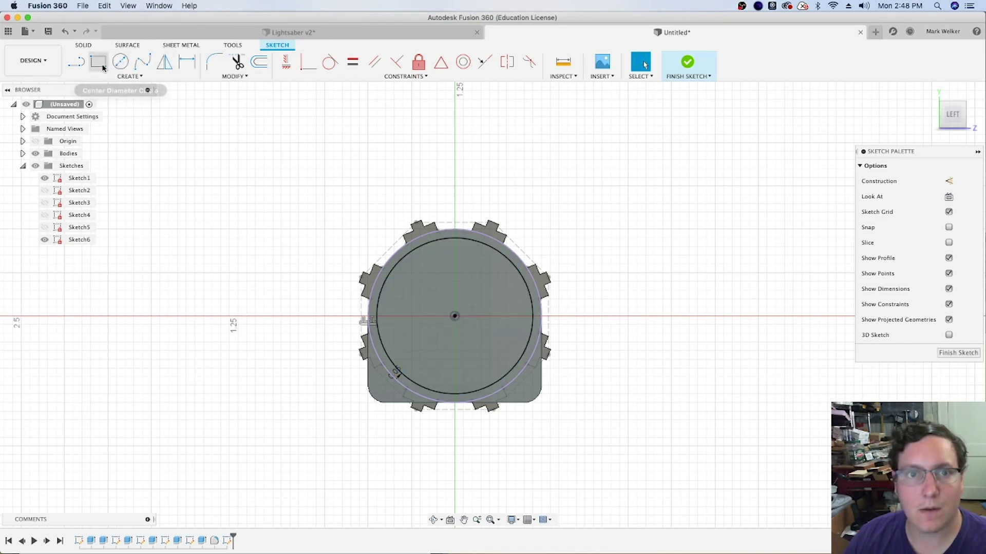
# Draw a centre-point half-circle arc centred on the circle's centre.
pyautogui.click(131, 77)
pyautogui.moveTo(107, 120)
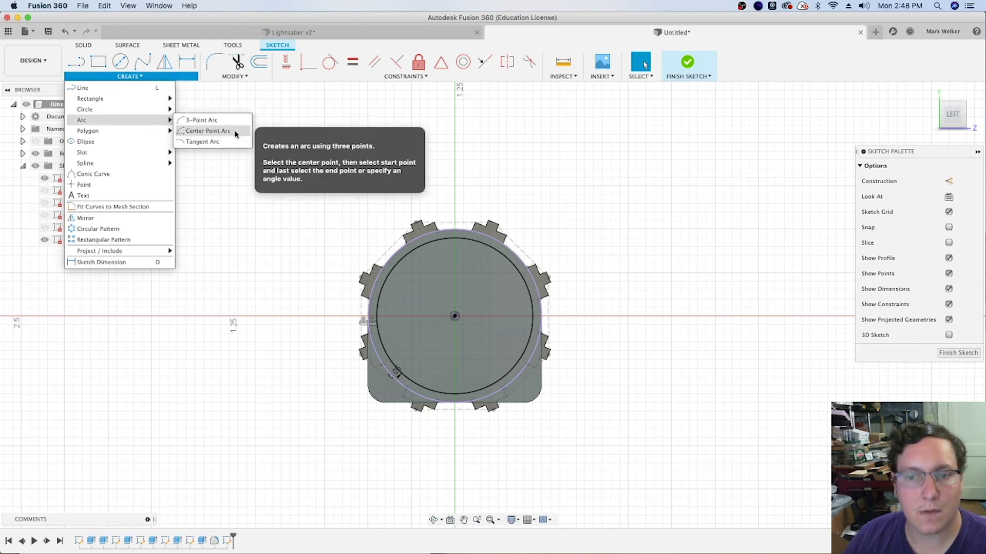
pyautogui.click(234, 132)
pyautogui.click(455, 316)
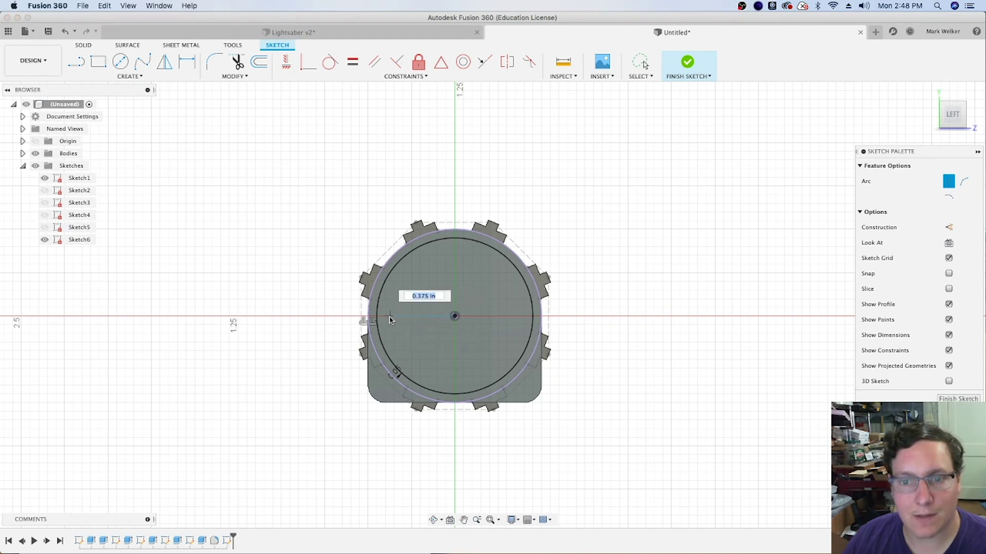
pyautogui.click(390, 318)
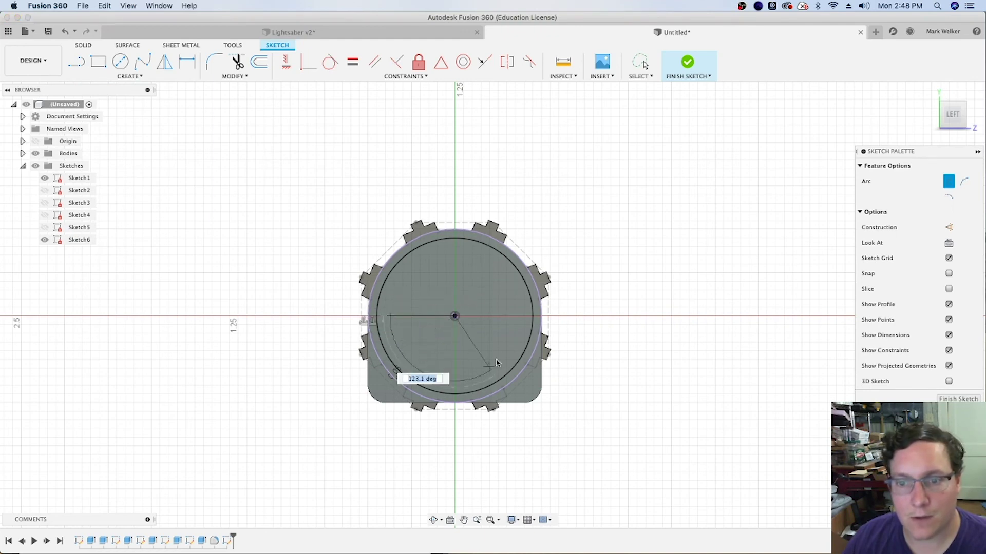
pyautogui.click(518, 321)
pyautogui.scroll(3, 476, 325)
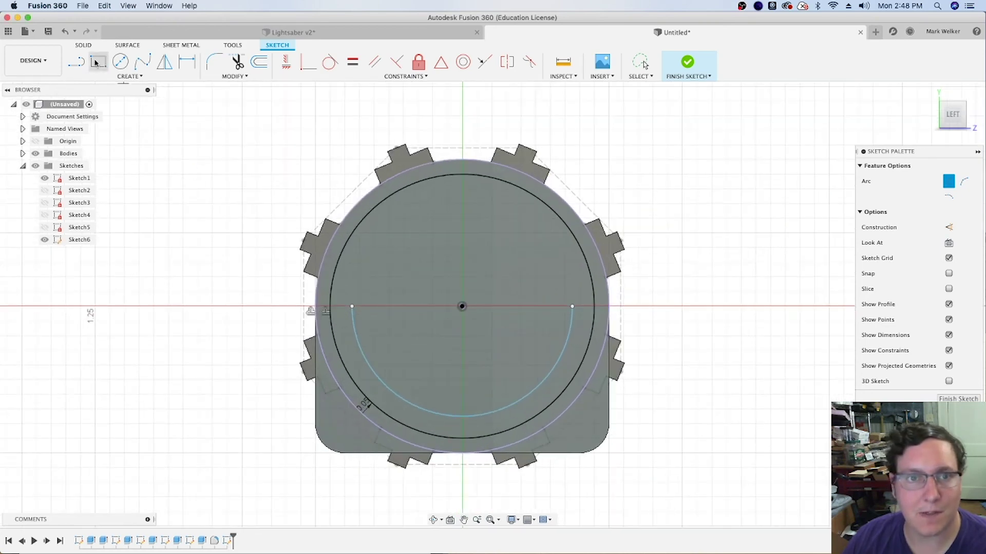
# Draw short lines joining the arc's ends to the inner circle.
pyautogui.press('l')
pyautogui.click(352, 309)
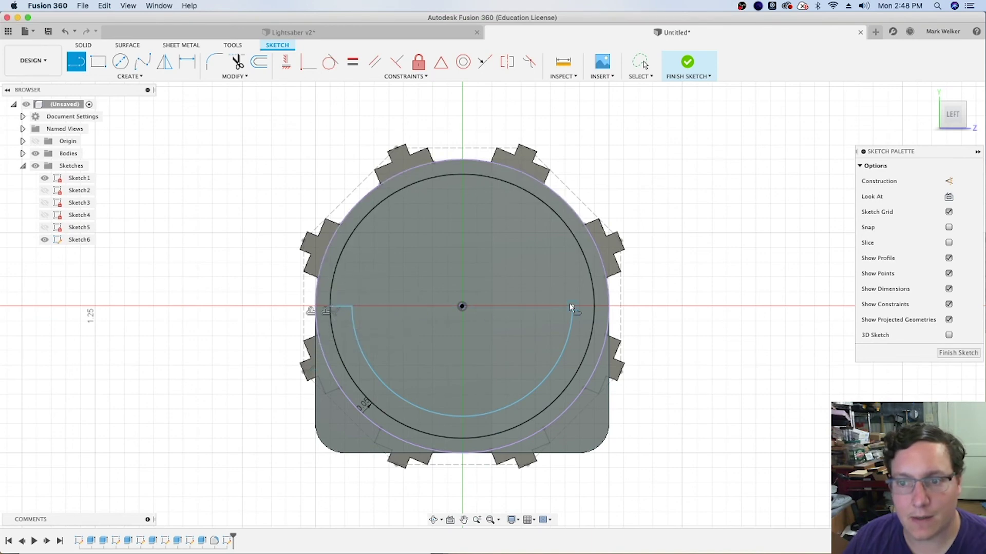
pyautogui.click(571, 307)
pyautogui.doubleClick(593, 307)
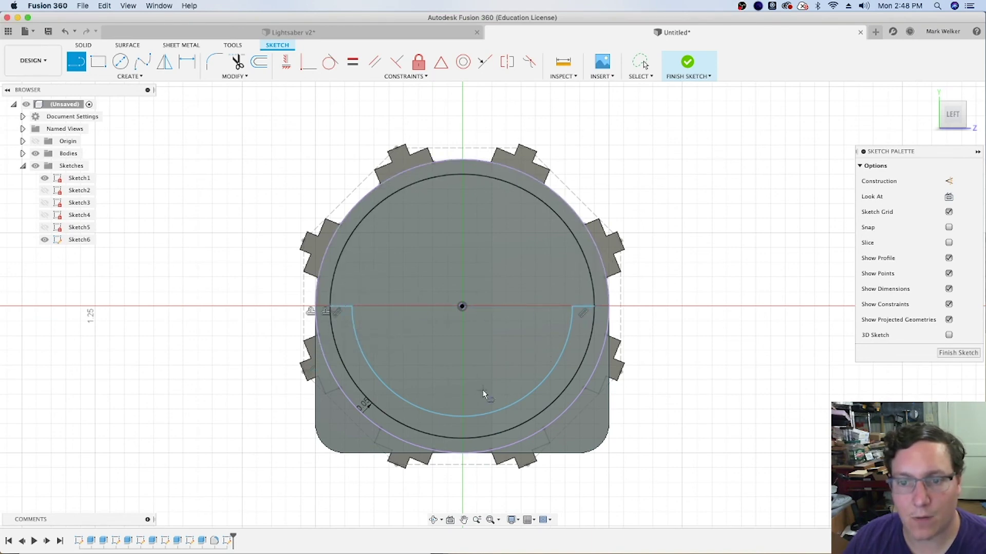
# Add a 0.375 in radius dimension to the inner arc using D.
pyautogui.press('d')
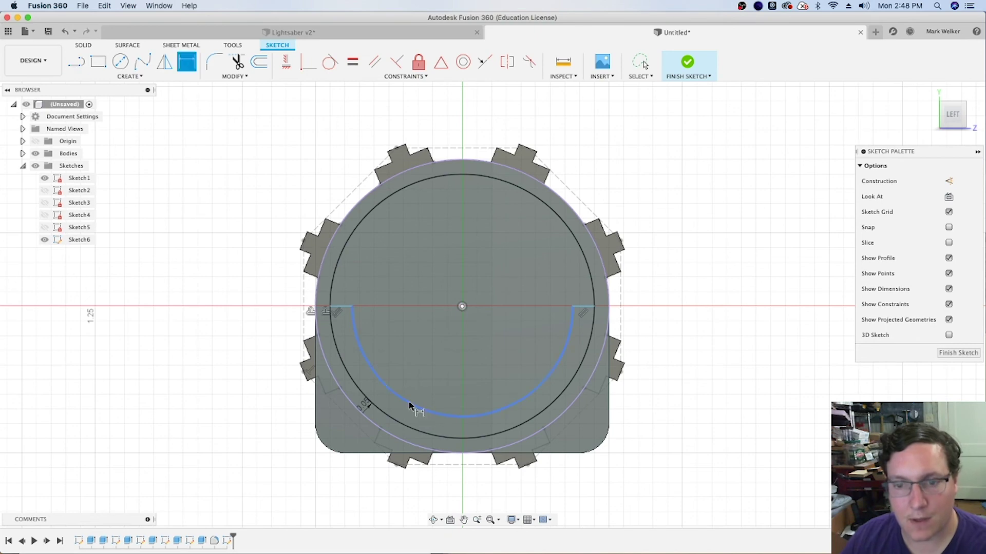
pyautogui.click(412, 404)
pyautogui.click(422, 373)
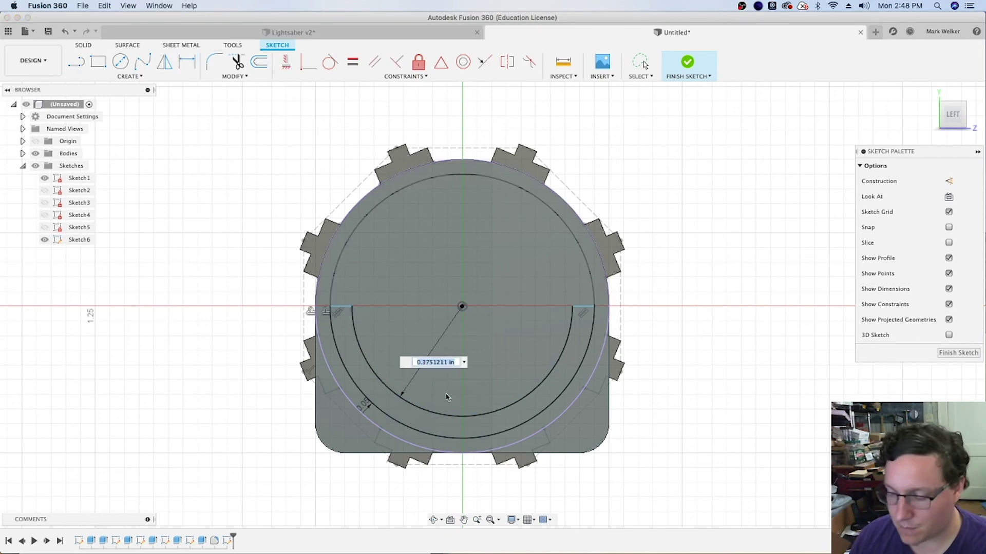
pyautogui.write('.375')
pyautogui.press('Return')
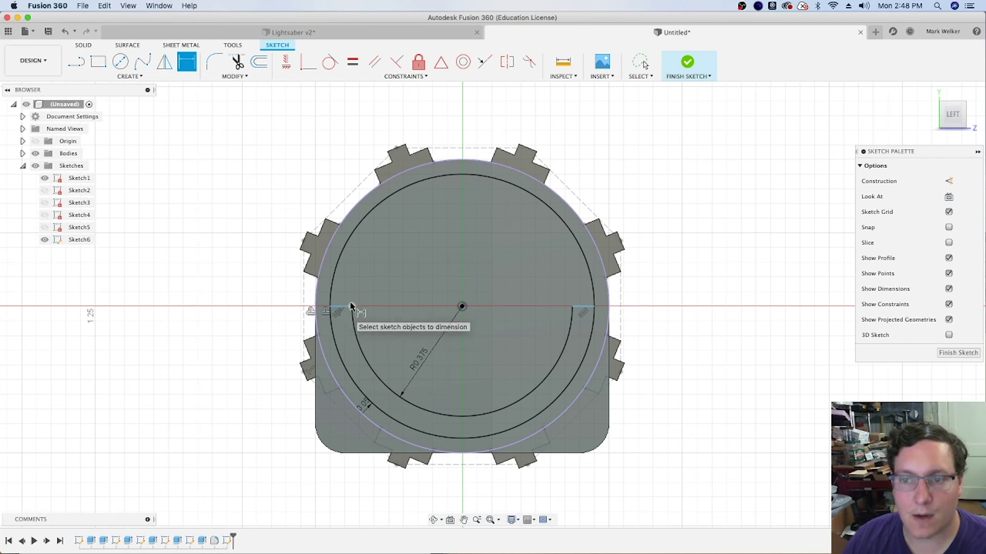
pyautogui.press('Escape')
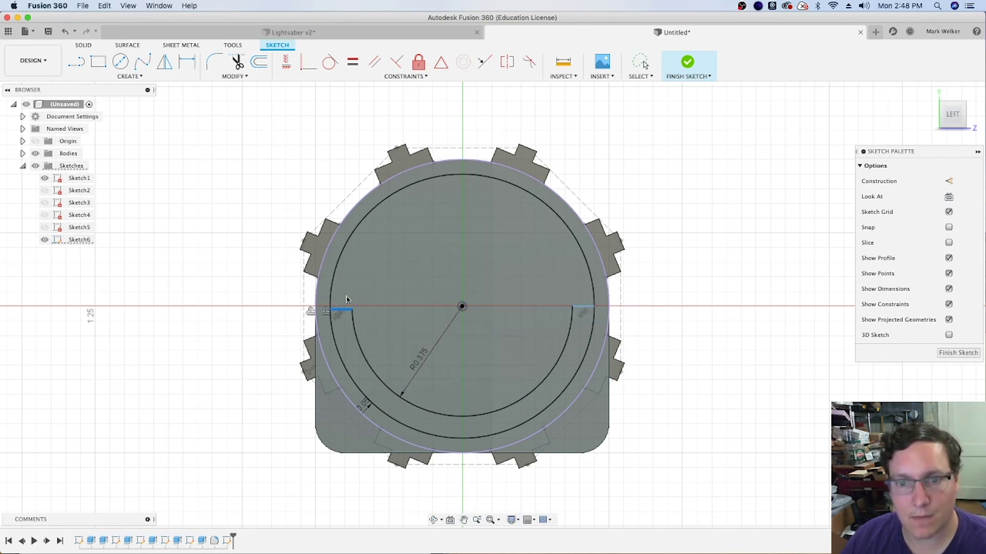
pyautogui.press('Escape')
# Make the right short line horizontal and add a midpoint constraint between the short lines.
pyautogui.click(589, 309)
pyautogui.click(287, 64)
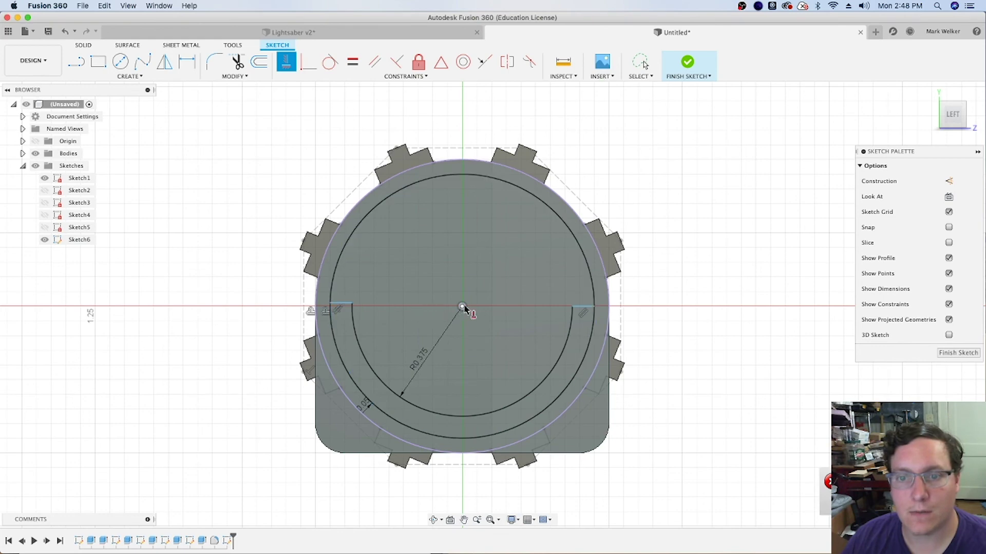
pyautogui.click(581, 309)
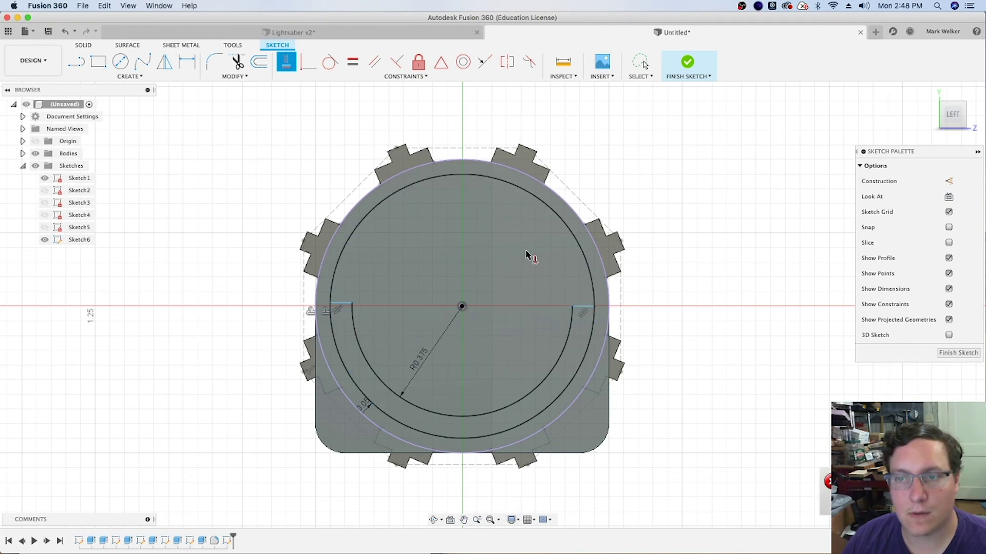
pyautogui.click(485, 61)
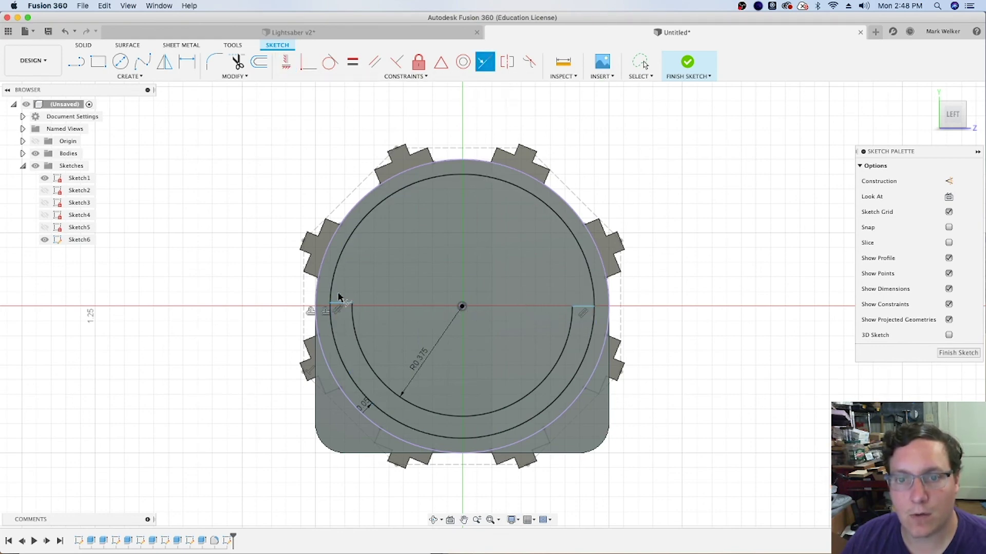
pyautogui.click(344, 306)
pyautogui.click(588, 310)
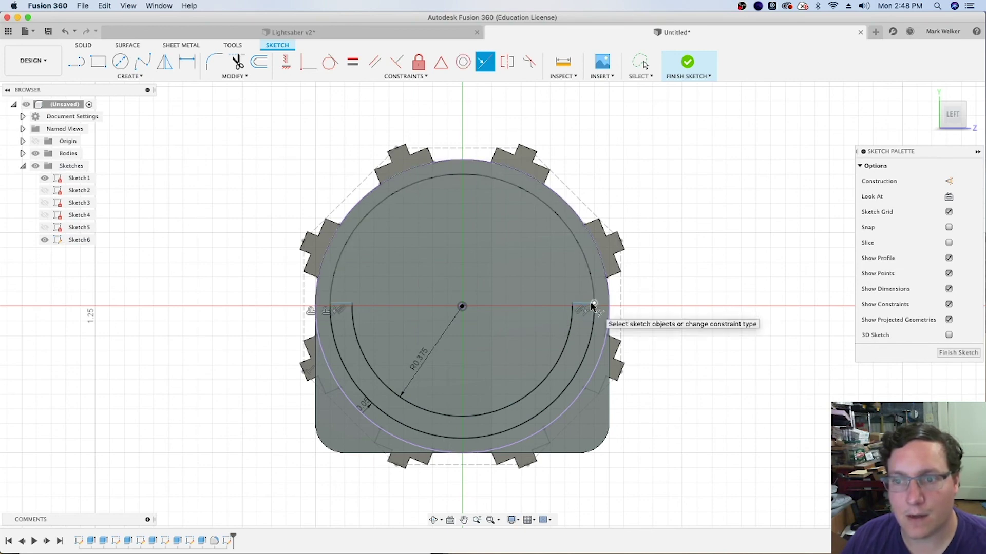
pyautogui.click(587, 307)
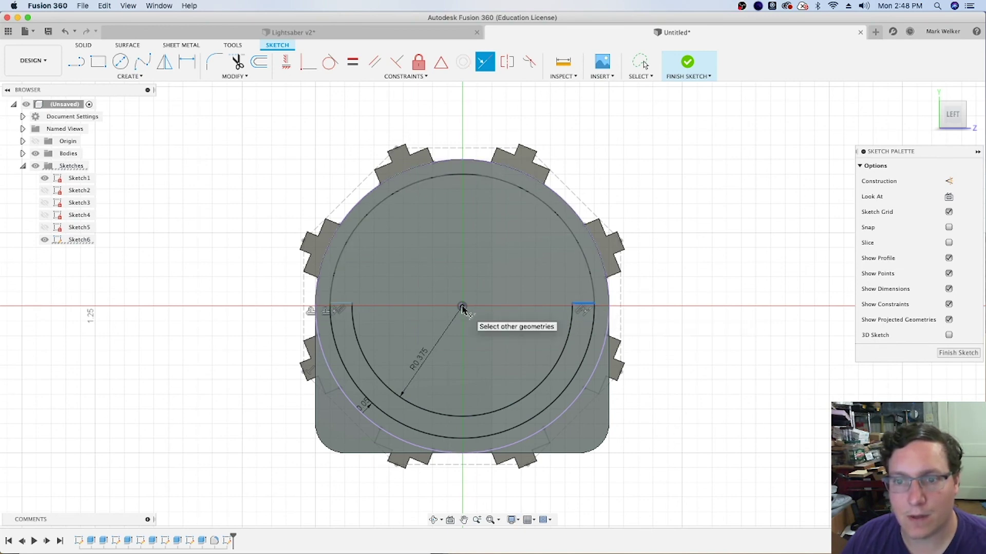
pyautogui.scroll(2, 462, 309)
pyautogui.scroll(2, 464, 308)
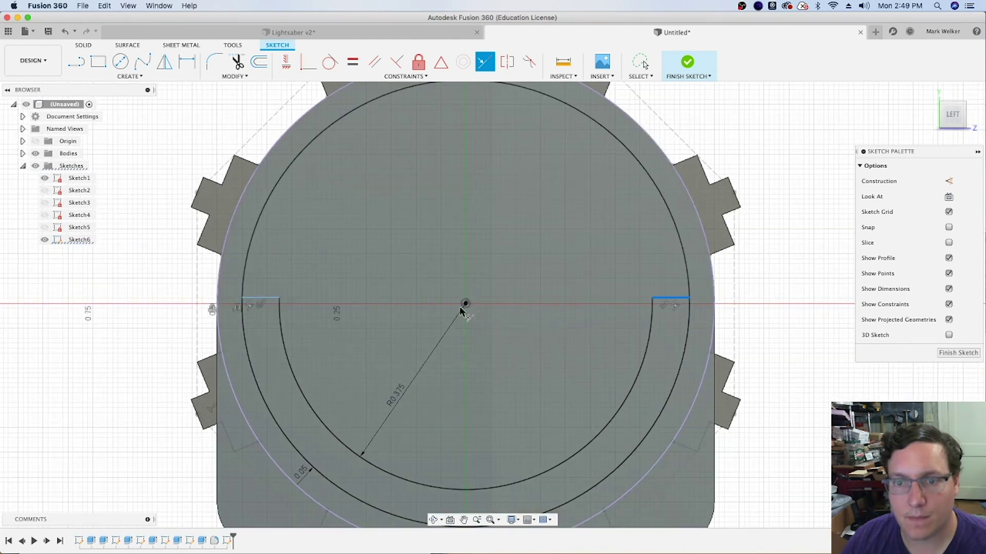
# Join the left line's endpoints, place both short lines on the horizontal axis, and finish the sketch.
pyautogui.press('Escape')
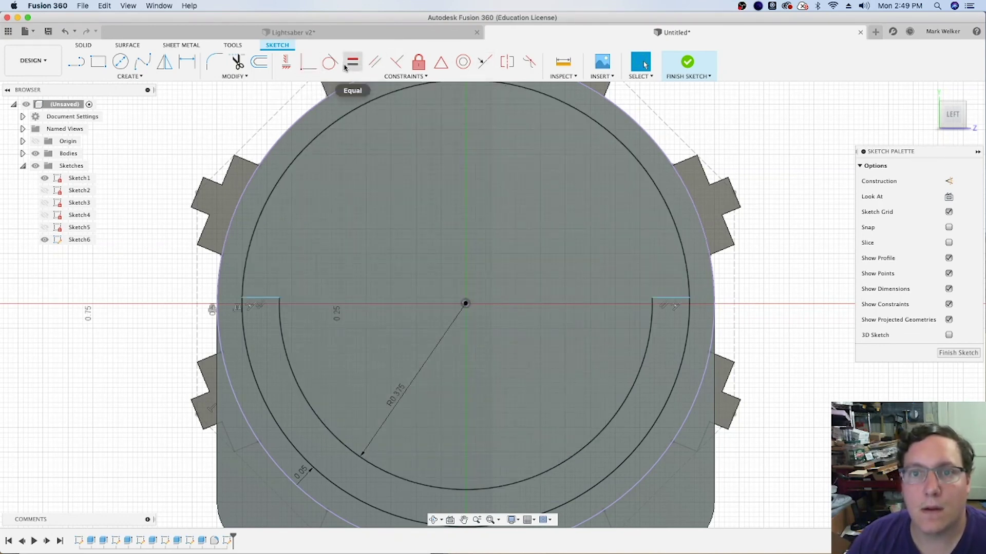
pyautogui.click(286, 65)
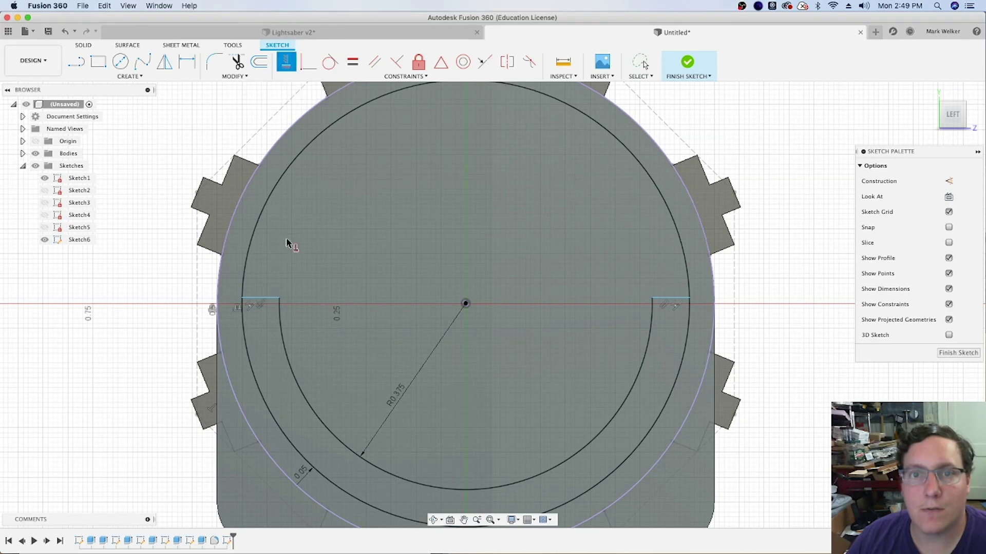
pyautogui.click(244, 300)
pyautogui.click(279, 300)
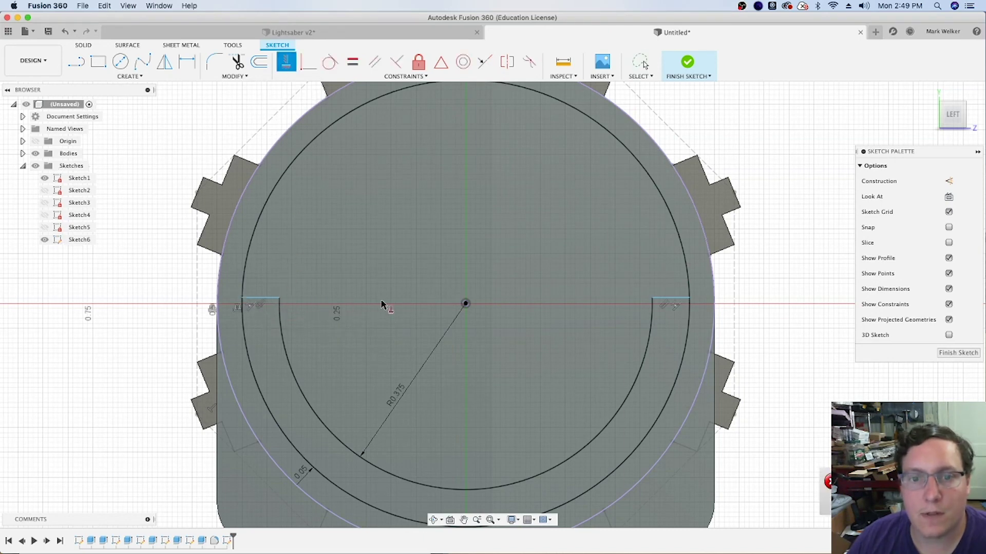
pyautogui.click(280, 300)
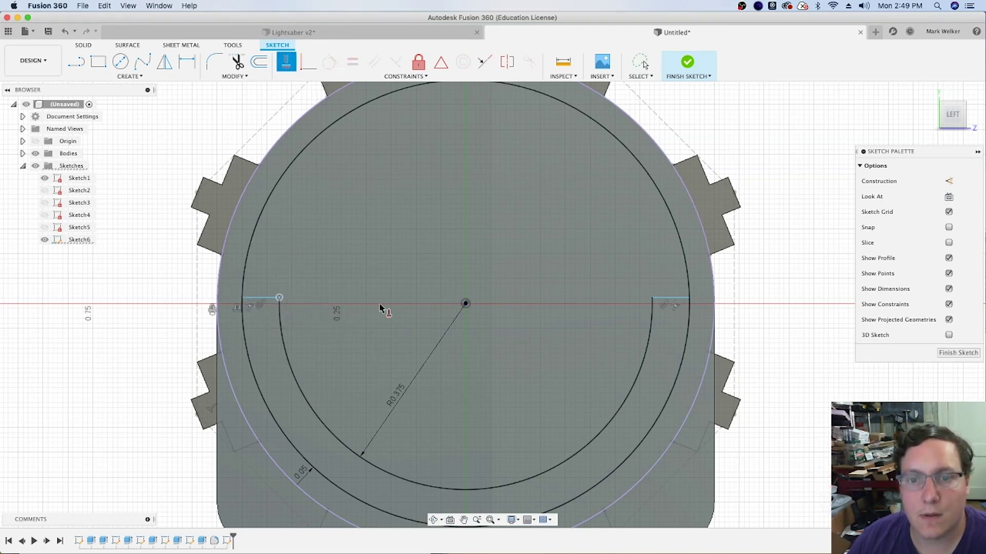
pyautogui.click(464, 304)
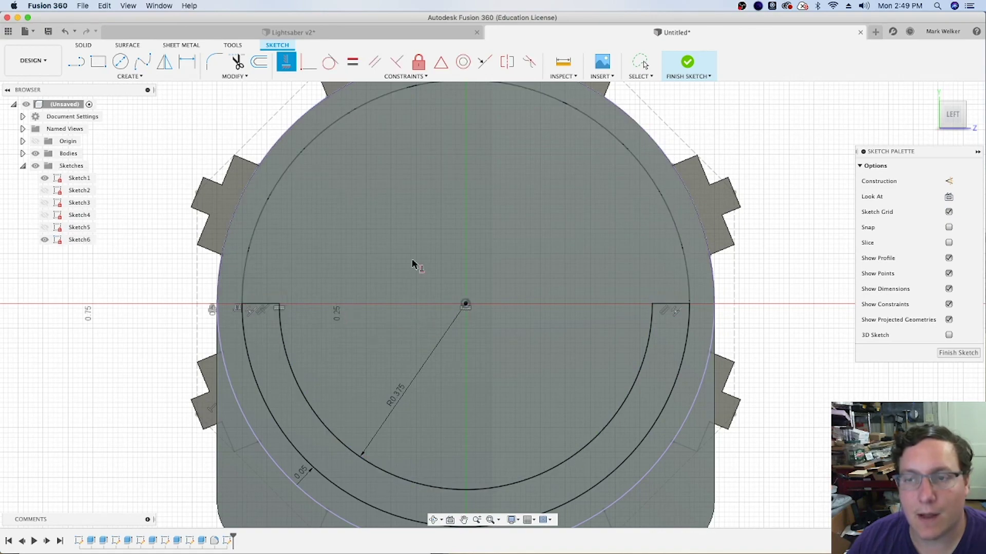
pyautogui.click(687, 61)
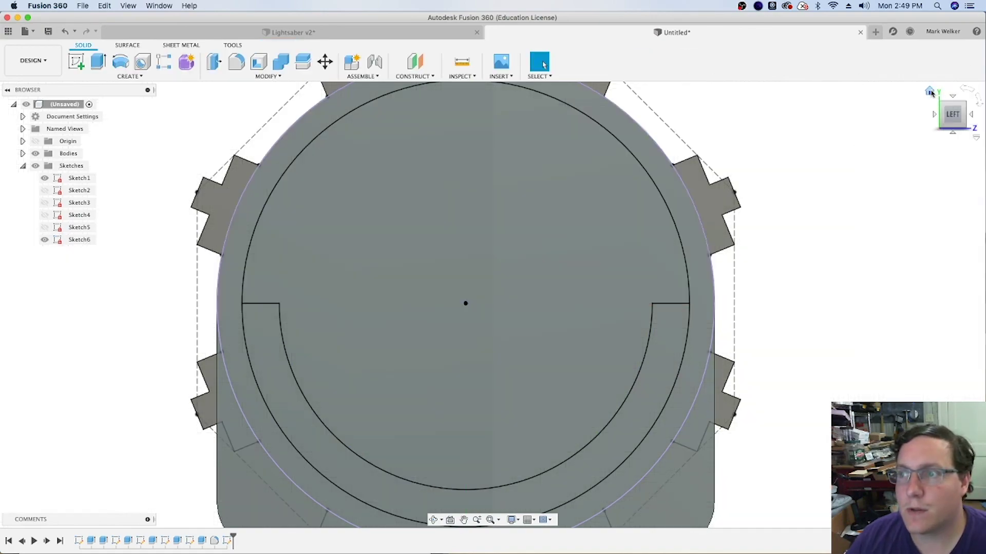
# Extrude the crescent half-pipe profile 0.60 in from the hilt's front end, joined to the body.
pyautogui.click(929, 92)
pyautogui.scroll(-2, 288, 470)
pyautogui.scroll(3, 288, 470)
pyautogui.scroll(2, 289, 470)
pyautogui.press('e')
pyautogui.click(248, 465)
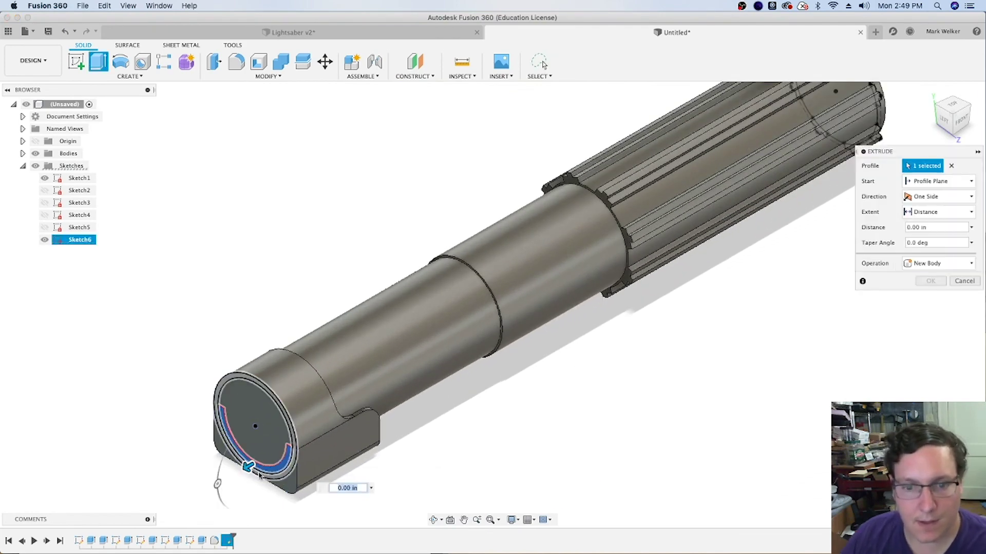
pyautogui.moveTo(248, 464); pyautogui.dragTo(193, 490)
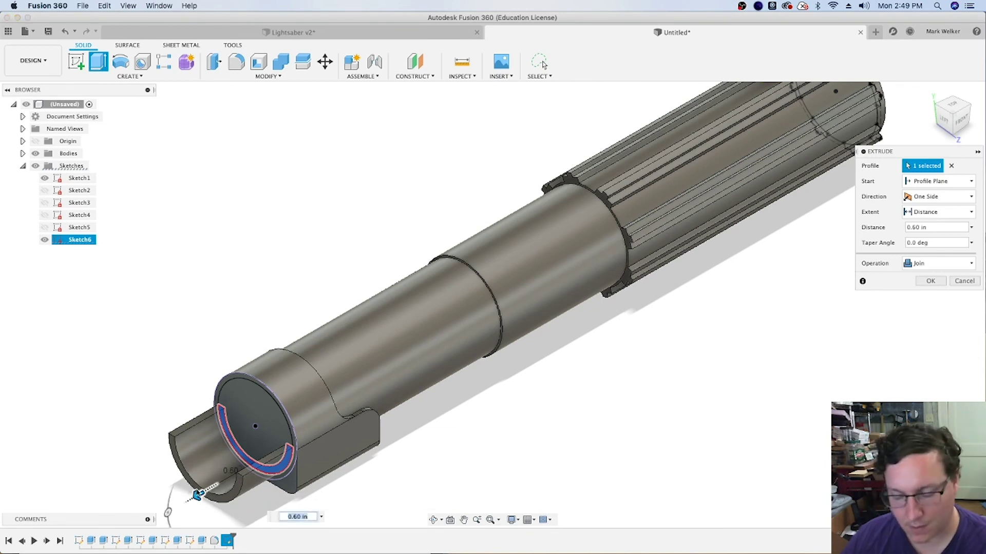
pyautogui.press('Return')
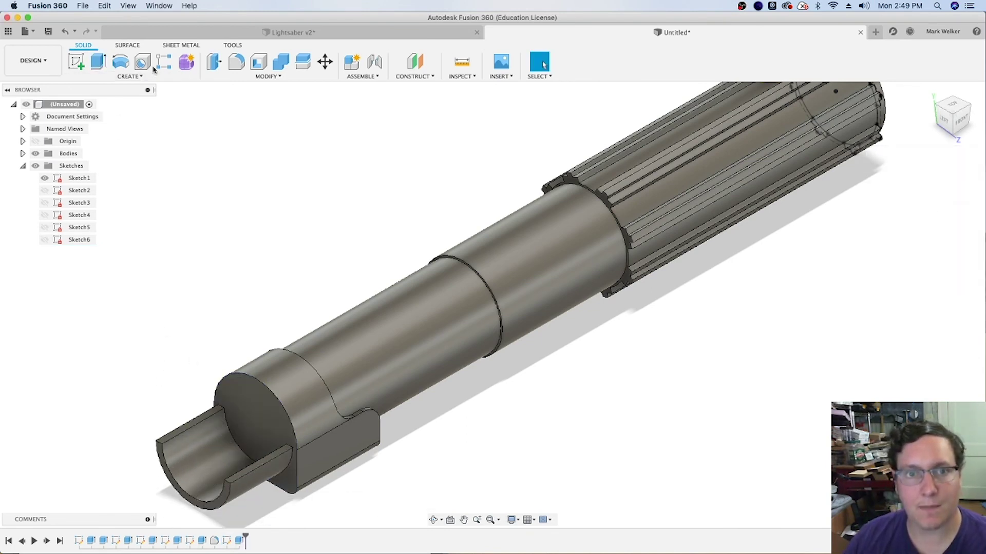
# Fillet the half-pipe shroud's four end edges with a 0.275 in radius.
pyautogui.click(236, 63)
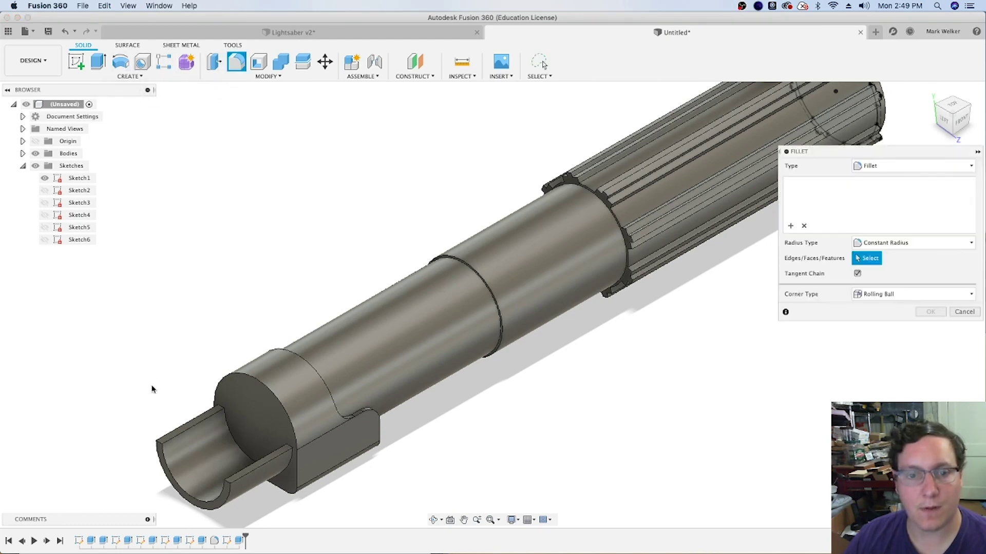
pyautogui.scroll(3, 157, 445)
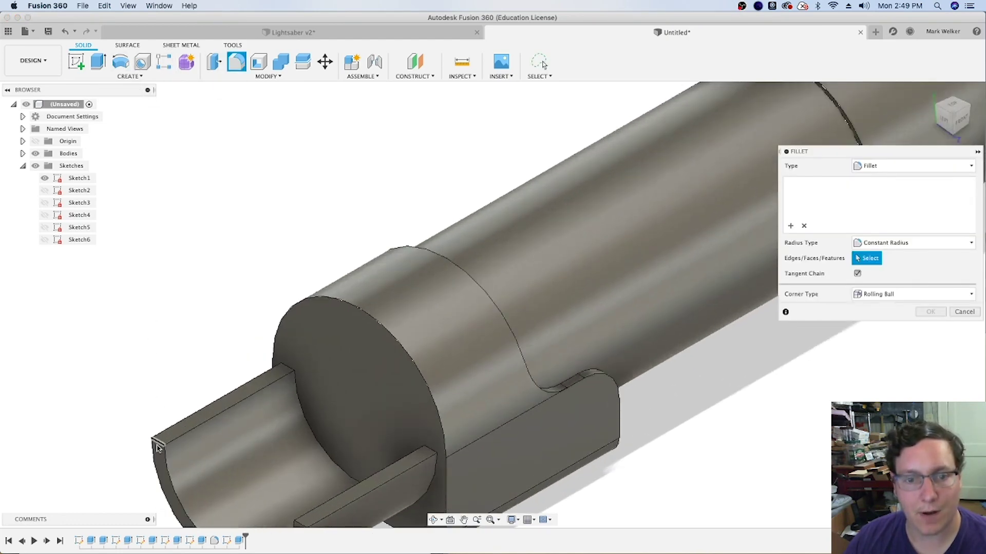
pyautogui.click(157, 444)
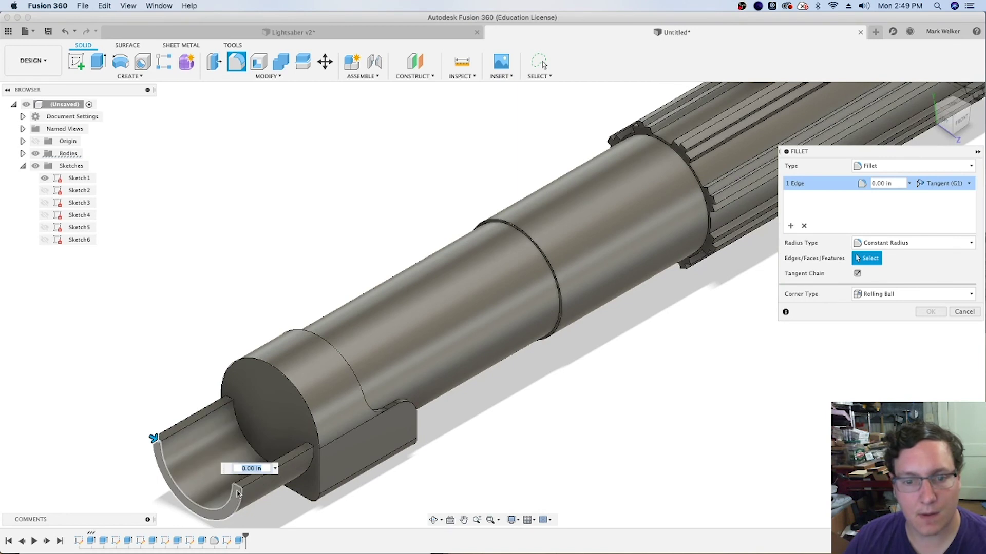
pyautogui.scroll(2, 239, 483)
pyautogui.click(239, 483)
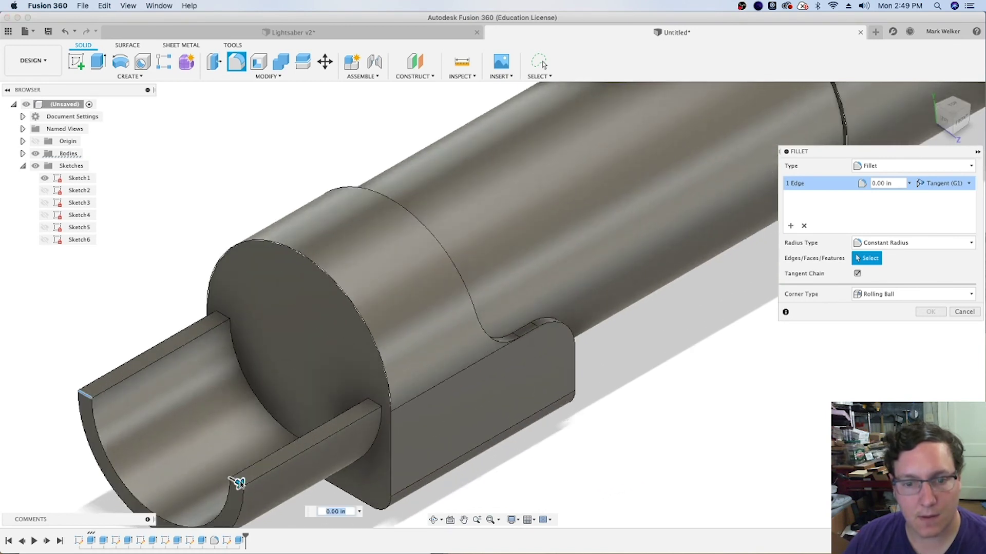
pyautogui.click(226, 324)
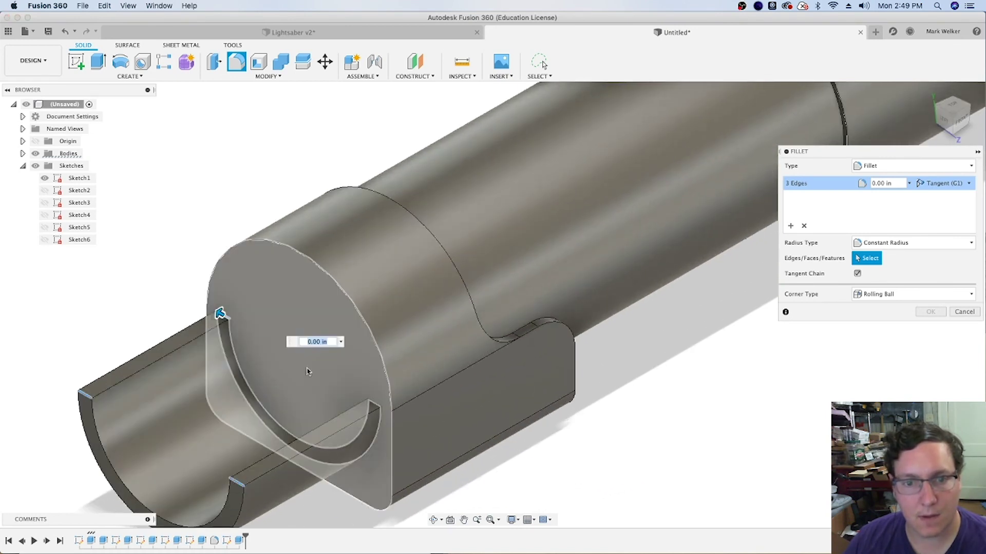
pyautogui.click(378, 406)
pyautogui.moveTo(373, 405); pyautogui.dragTo(357, 392)
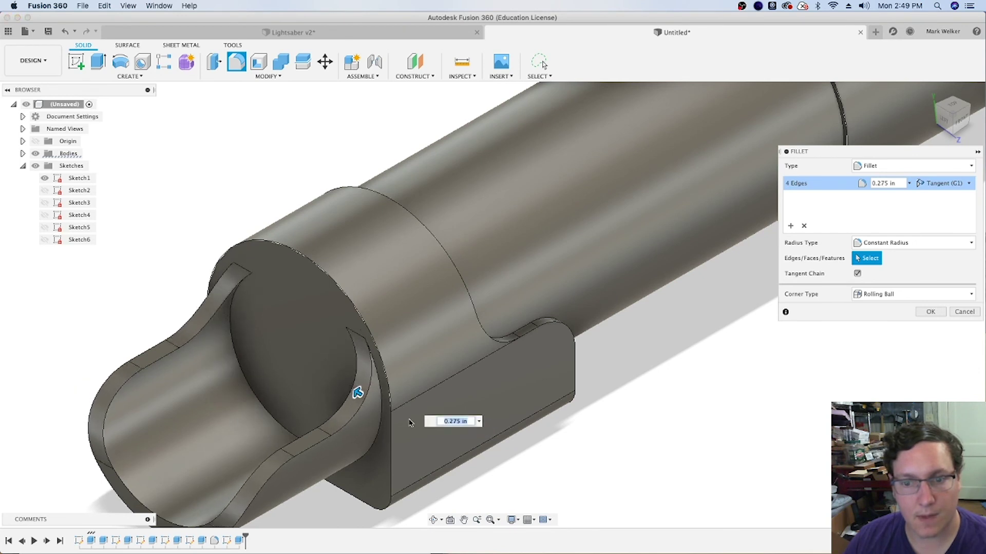
pyautogui.write('1')
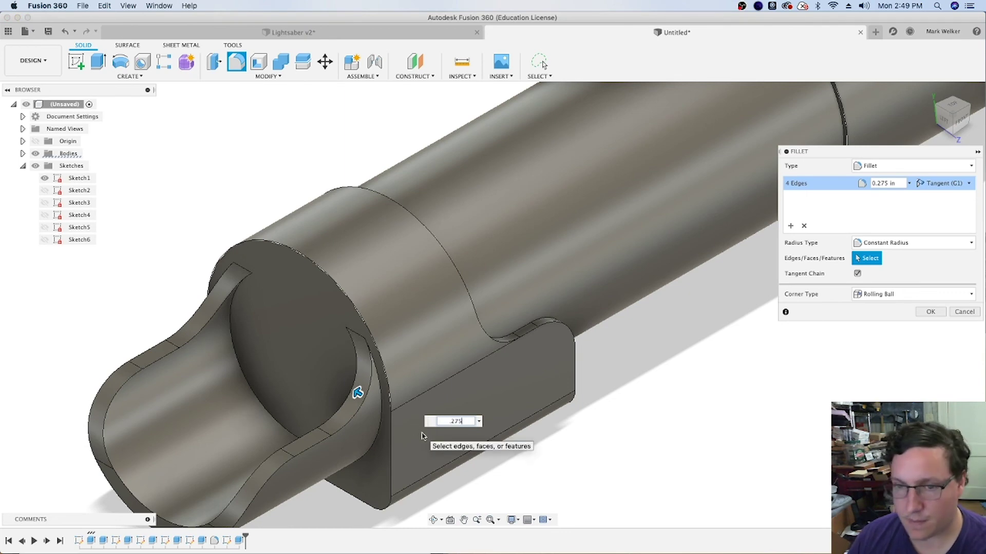
pyautogui.press('Return')
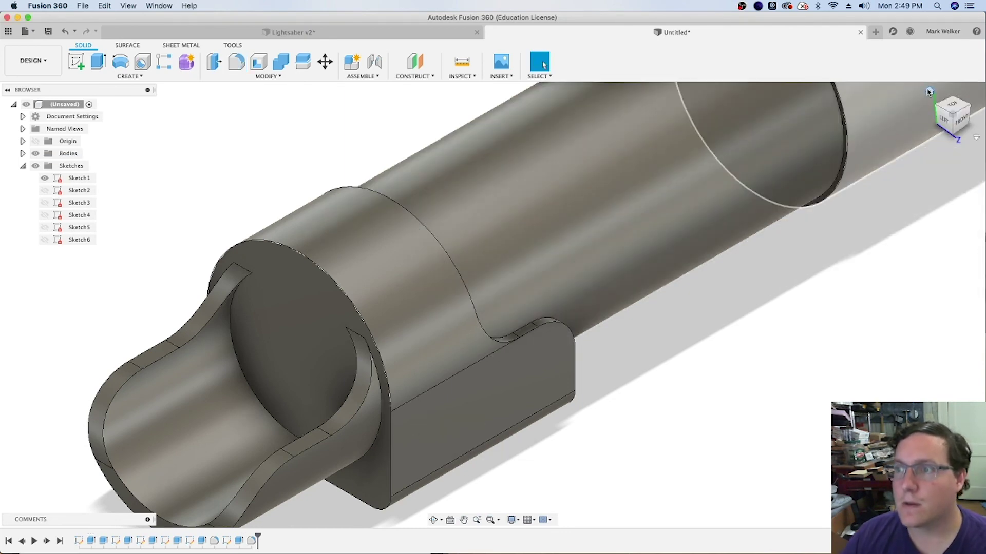
pyautogui.click(928, 92)
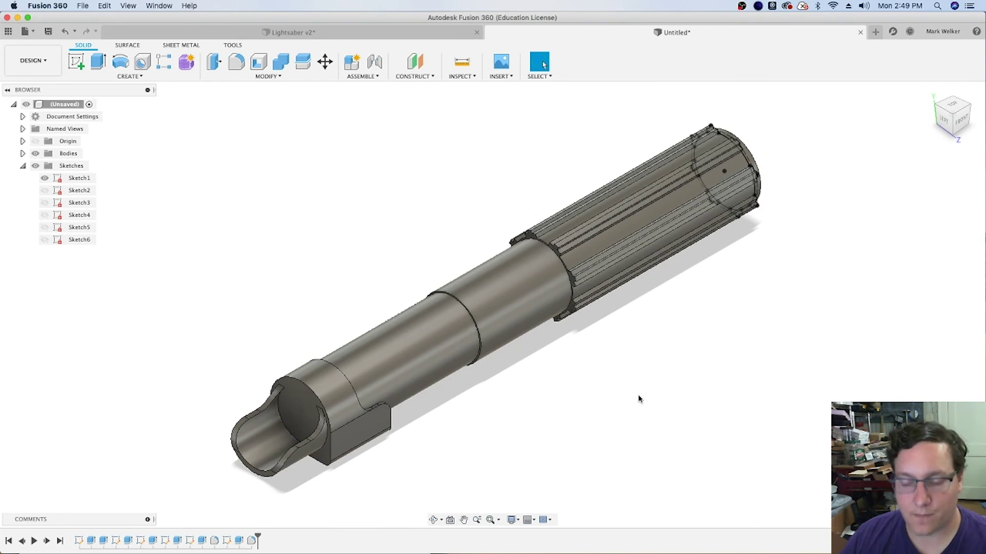